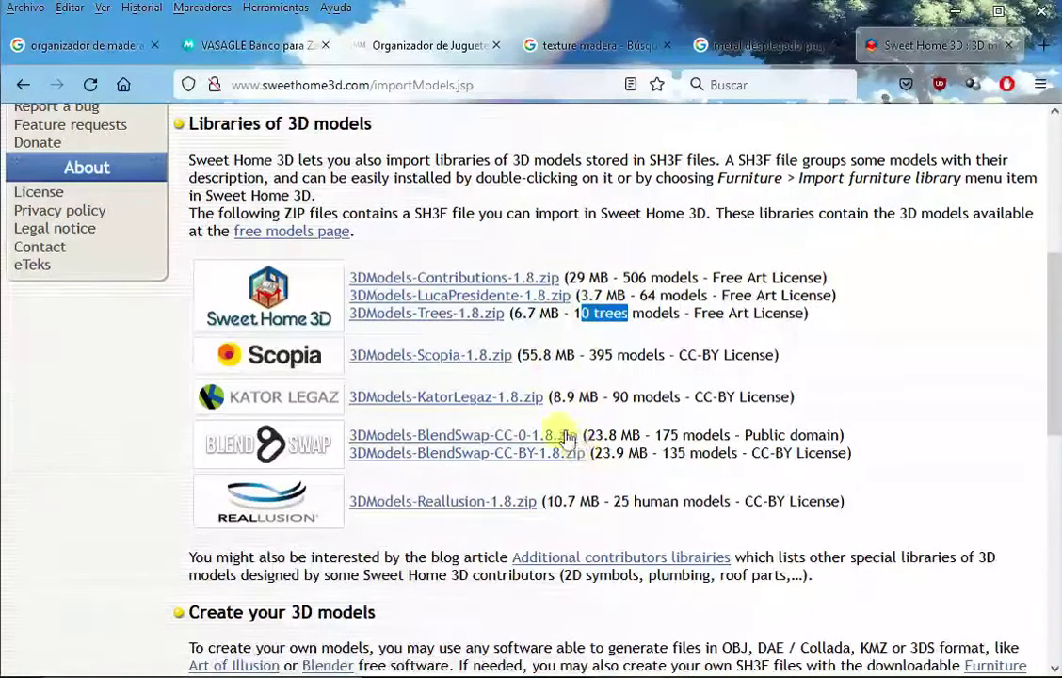
Open the free 3D models page from the 3D models import page
scroll(645, 375, up, 2)
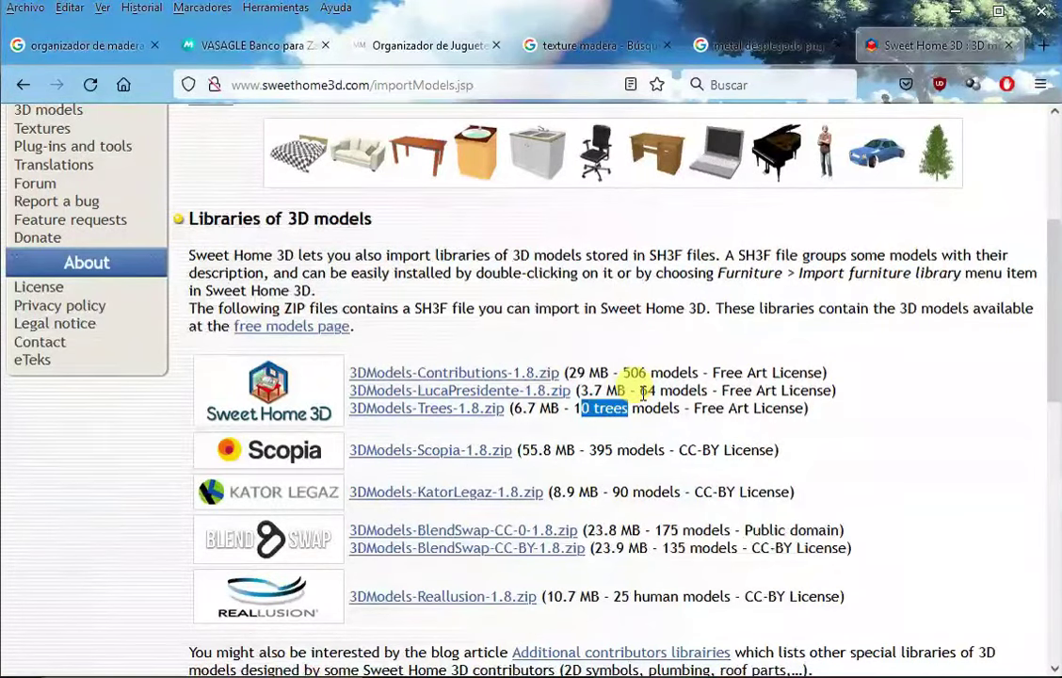
scroll(610, 456, up, 4)
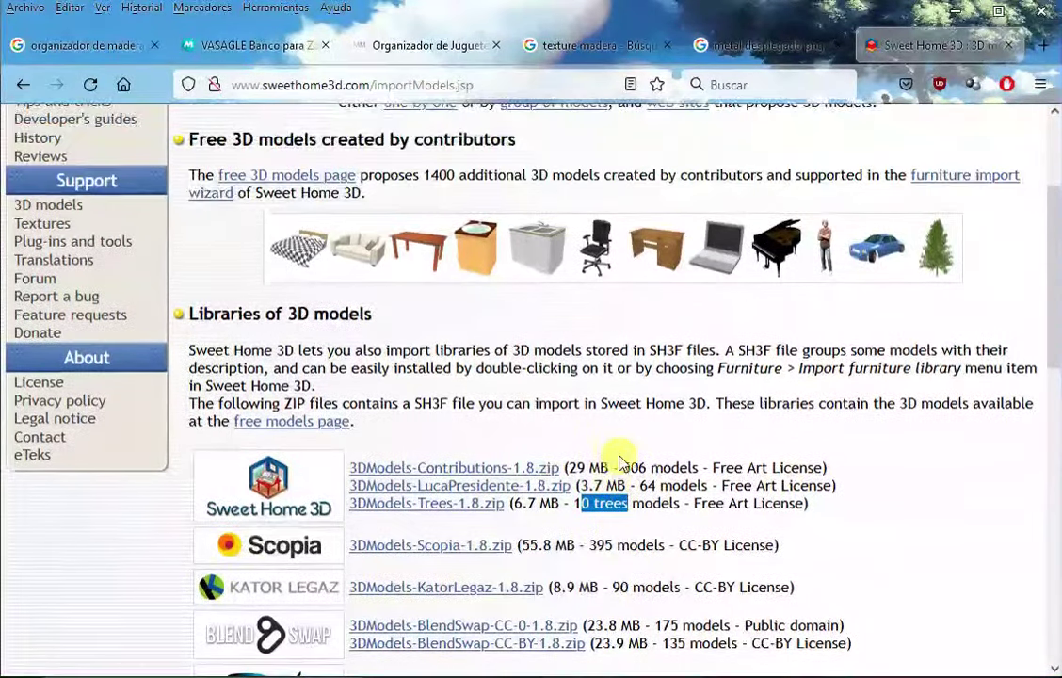
scroll(621, 463, up, 2)
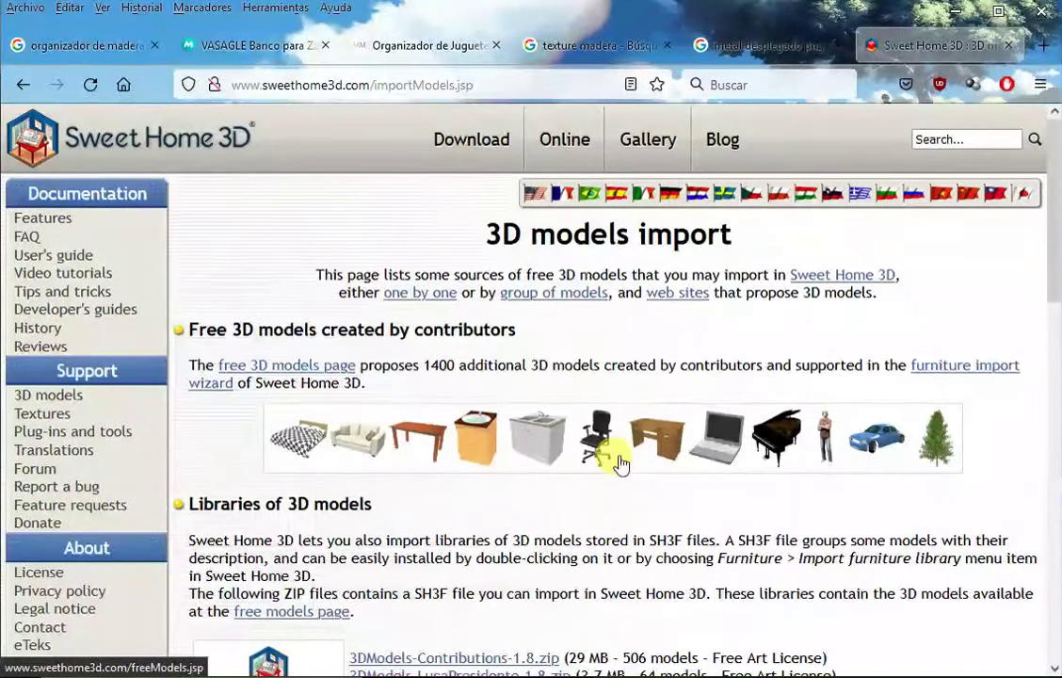
scroll(621, 463, down, 2)
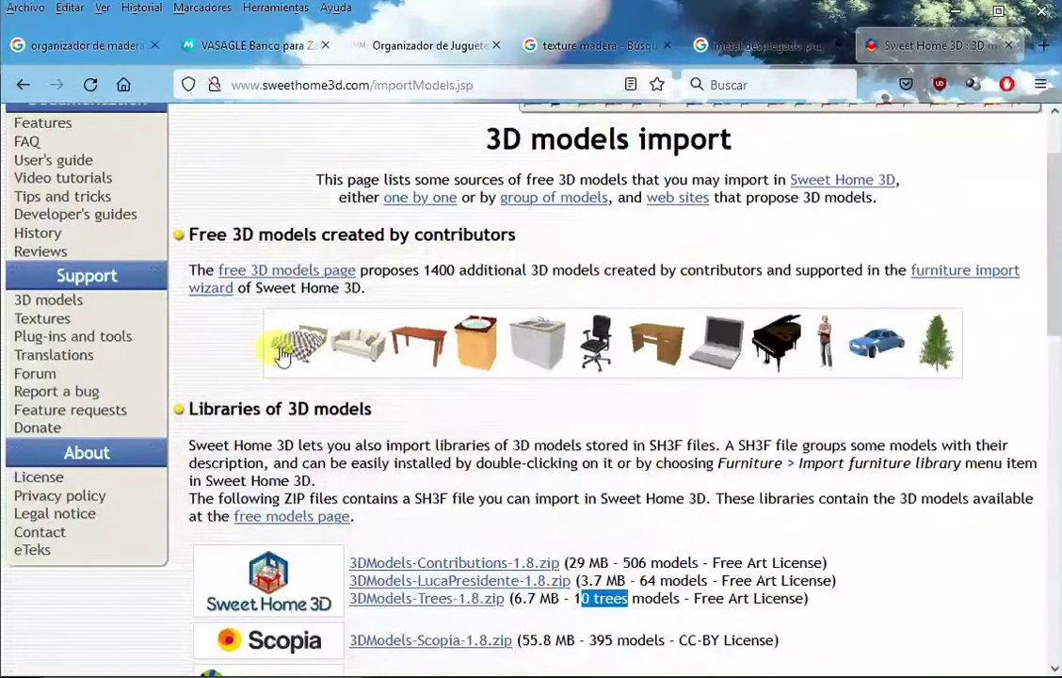
click(329, 276)
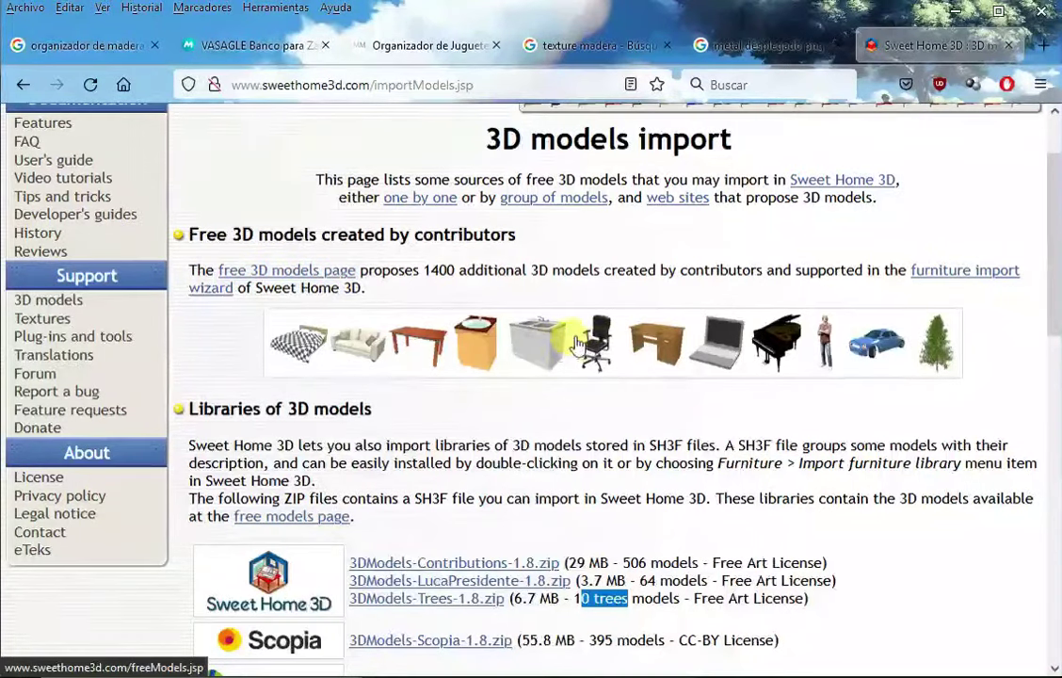
Search the free 3D models for "cubo"
scroll(885, 375, down, 5)
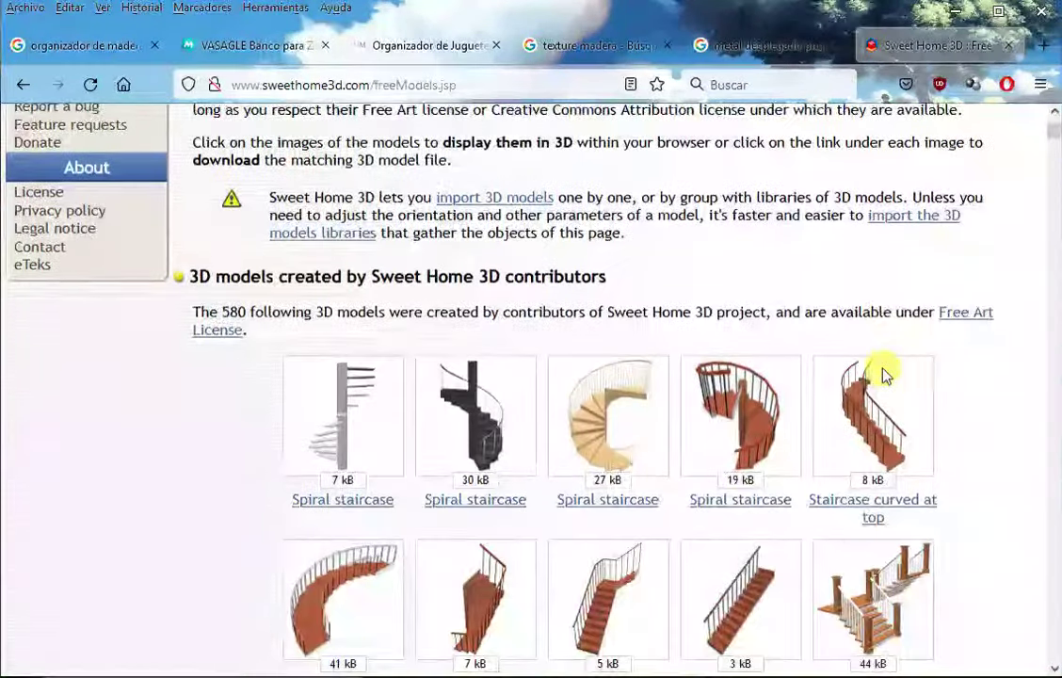
scroll(882, 371, down, 2)
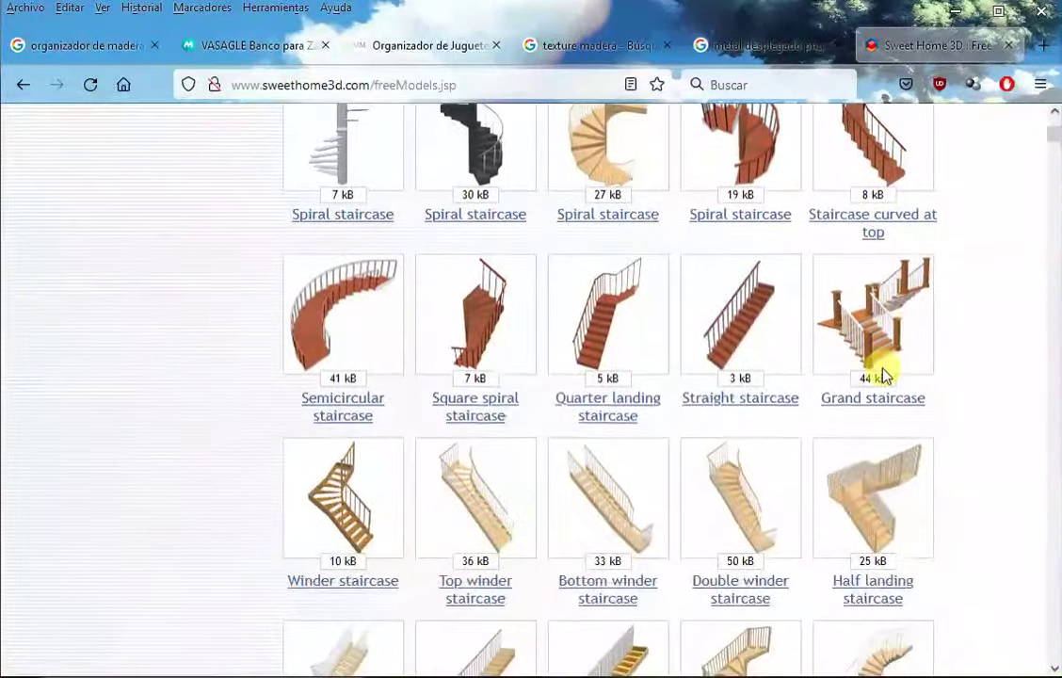
scroll(617, 379, up, 7)
click(633, 399)
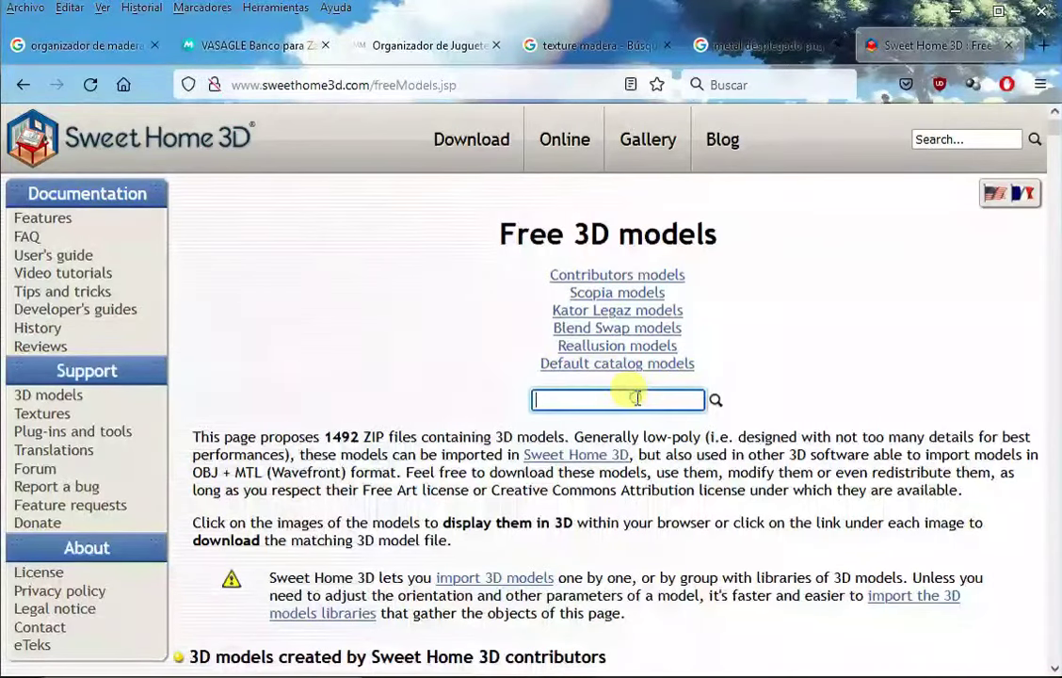
text(cubo)
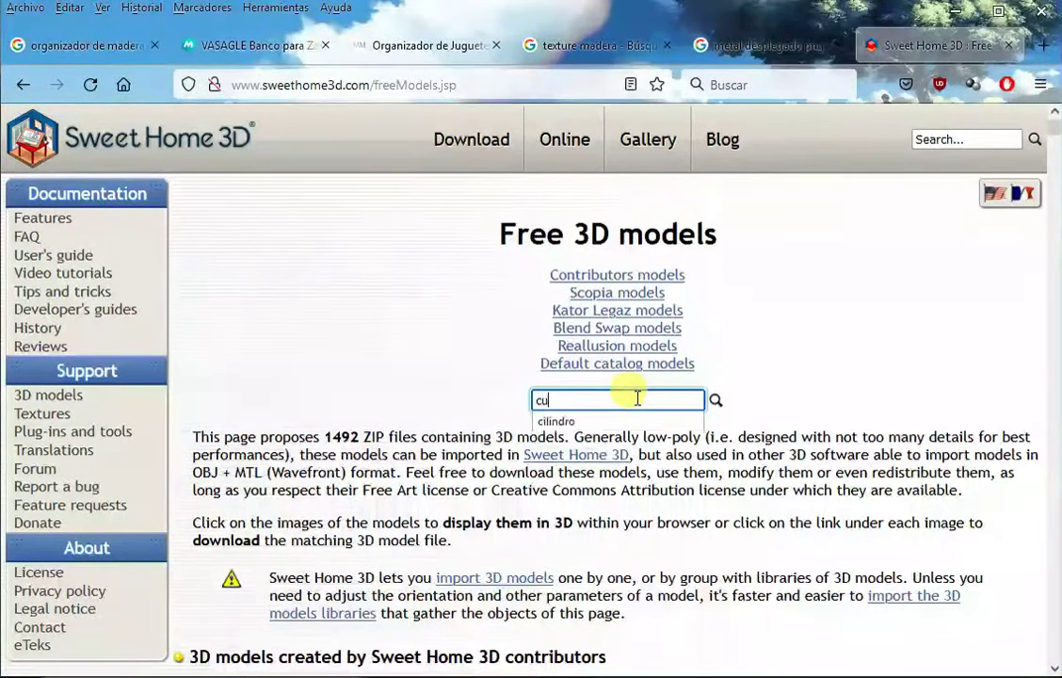
key(Return)
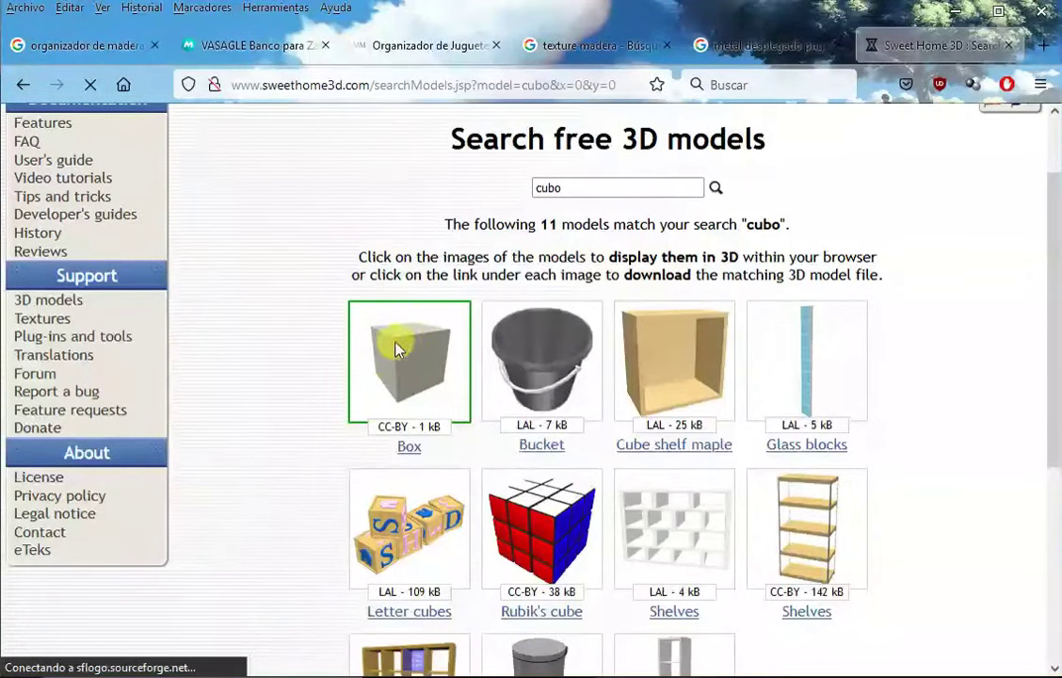
Download the Box model and save it as texturableBox.zip in the Escritorio folder
click(415, 456)
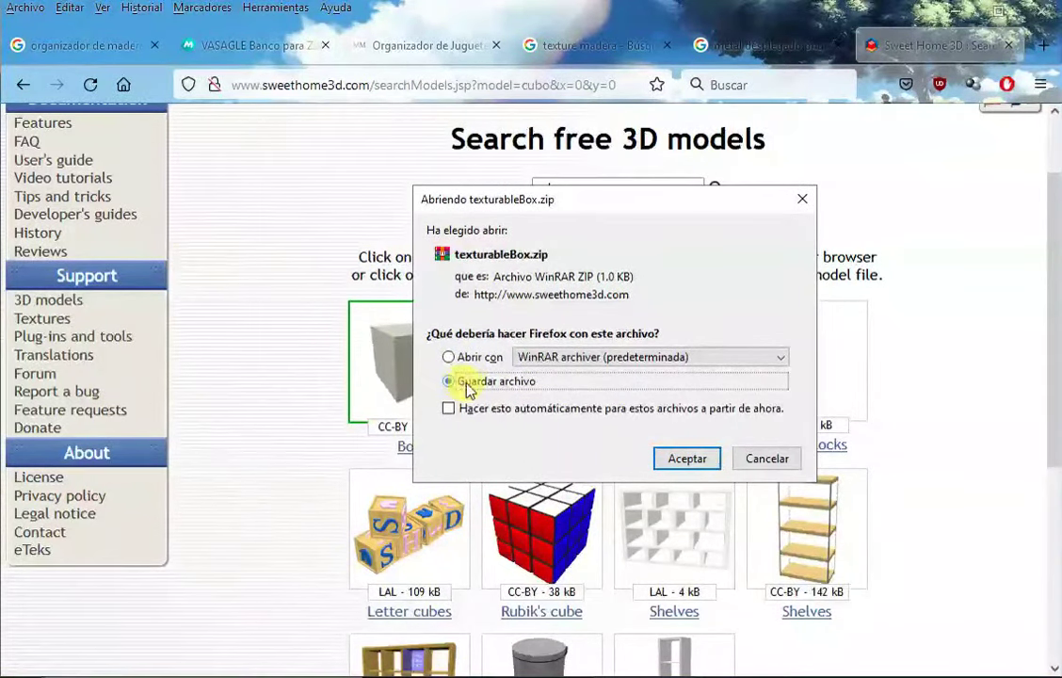
click(699, 459)
click(90, 207)
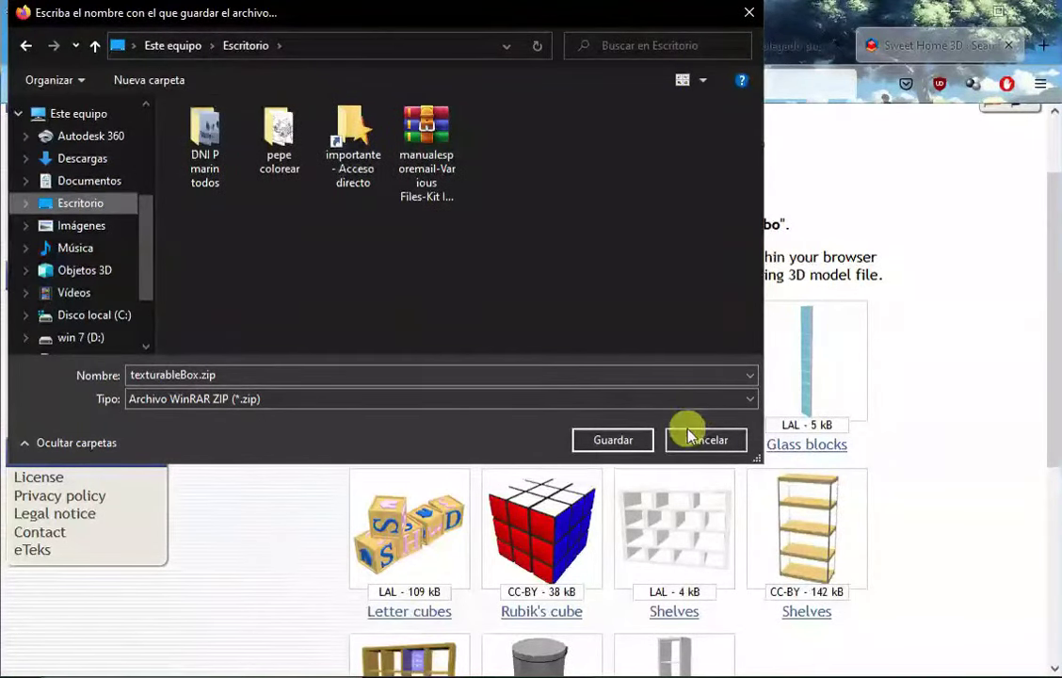
click(614, 441)
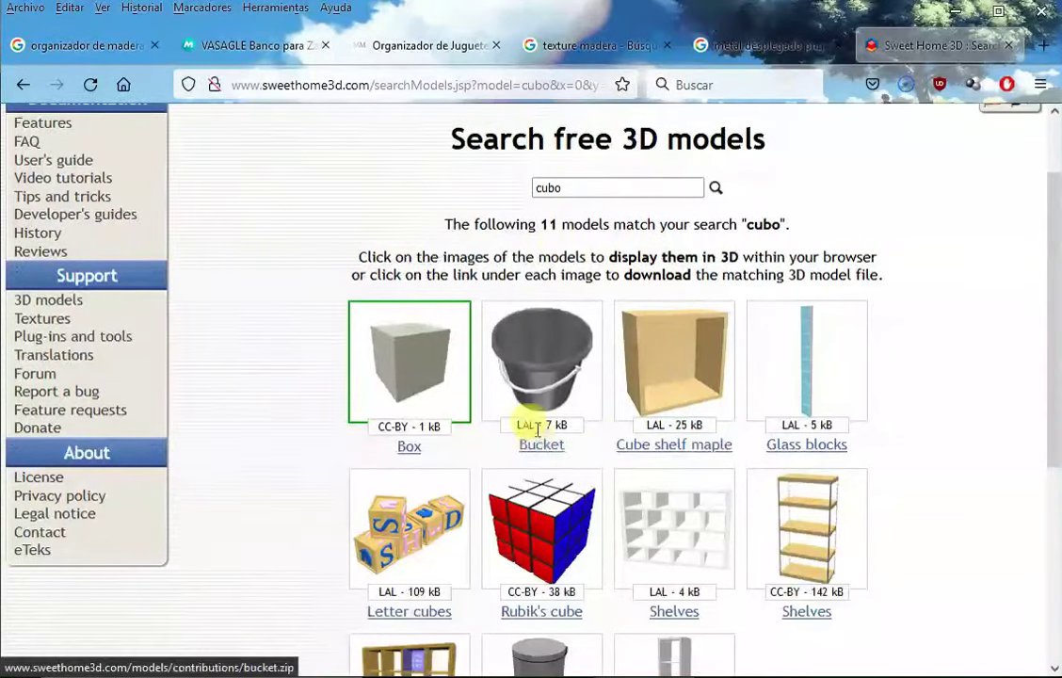
Search the models for "cilindro" and save the Cylinder model as texturableCylinder.zip in the Escritorio folder
double_click(584, 184)
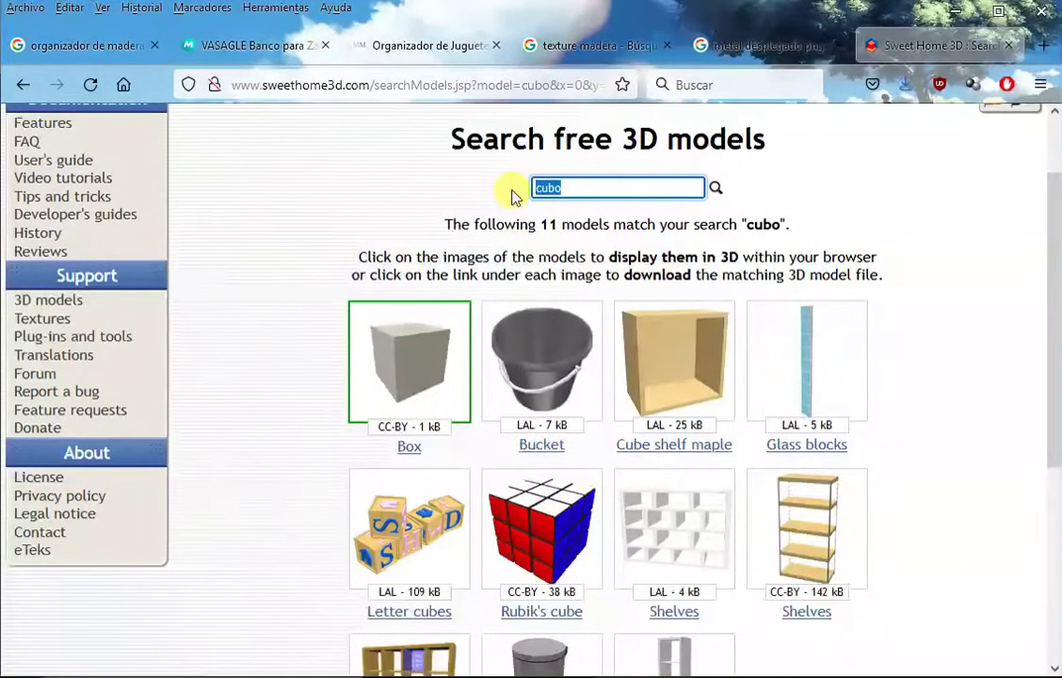
text(cilindro)
key(Return)
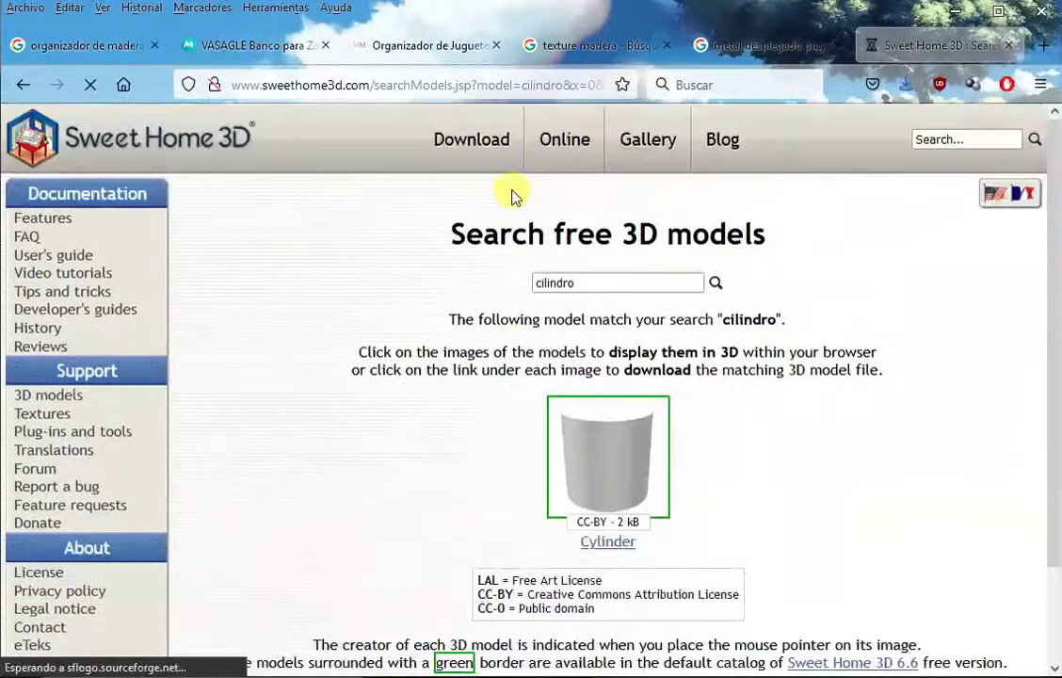
click(607, 543)
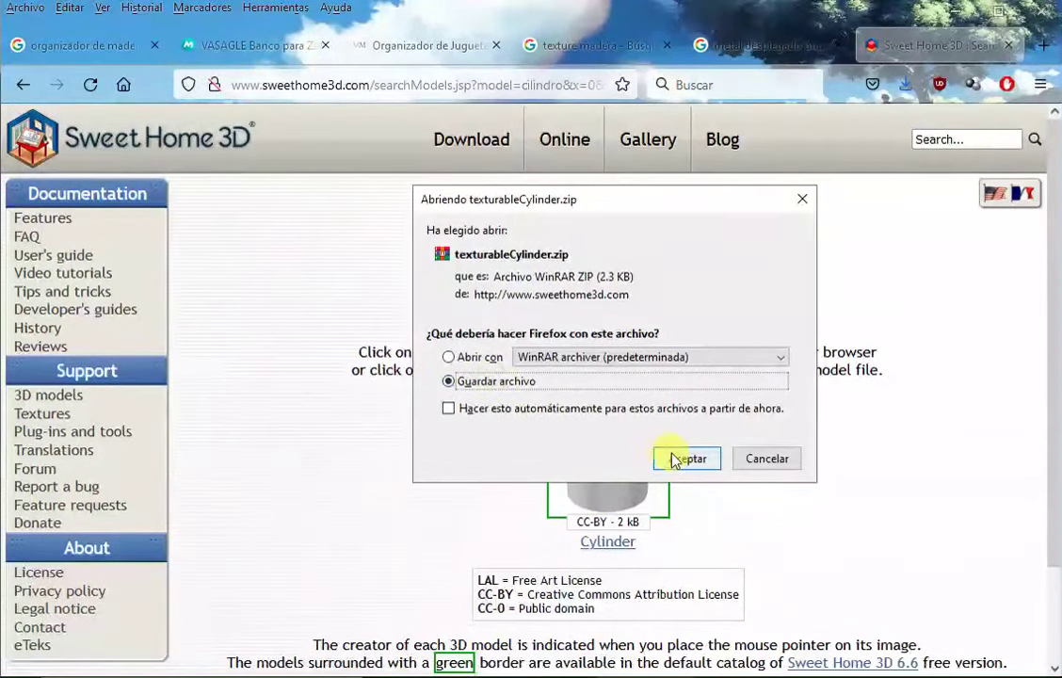
click(687, 459)
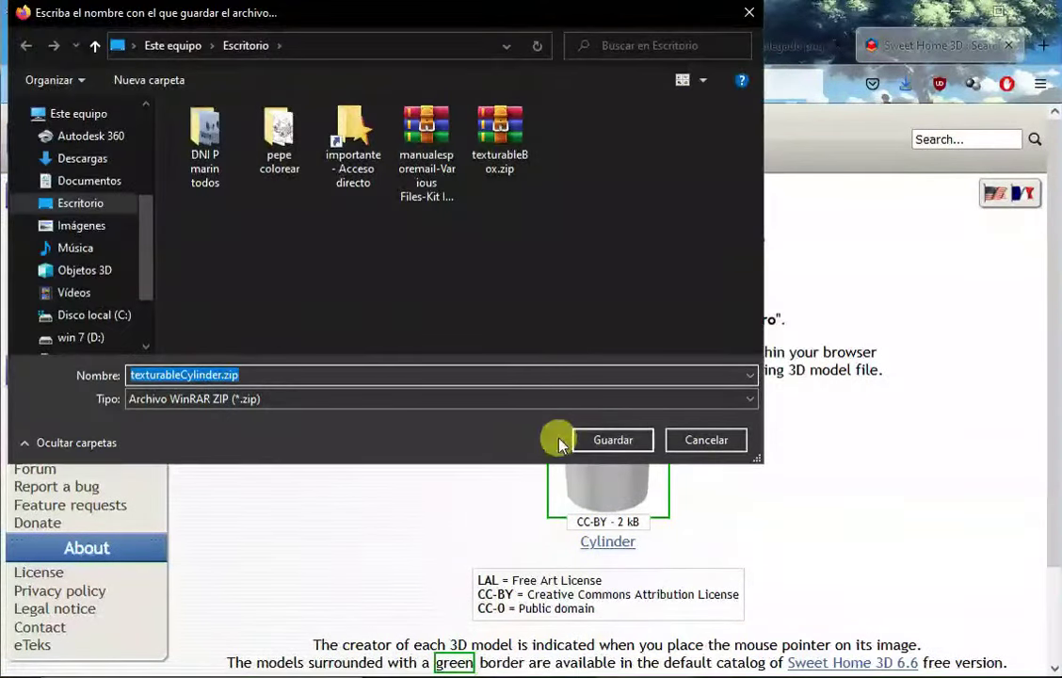
click(612, 440)
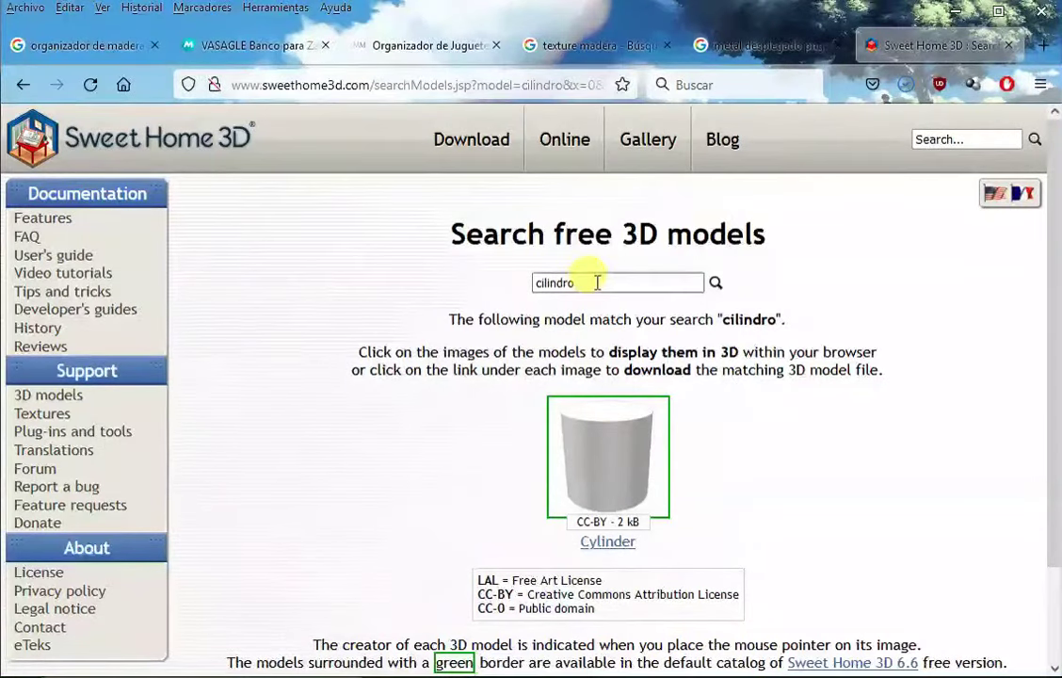
Search the models for "esfera" and save the Sphere model as sphere.zip in the Escritorio folder
drag(595, 282, 499, 289)
text(esfera)
key(Return)
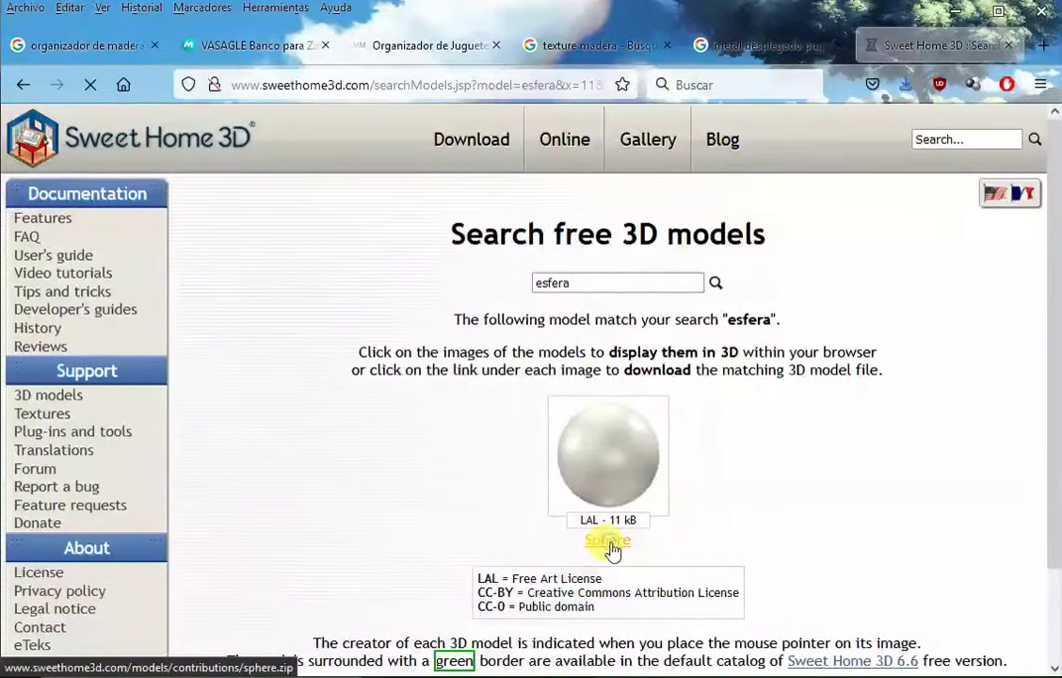
click(609, 544)
click(684, 458)
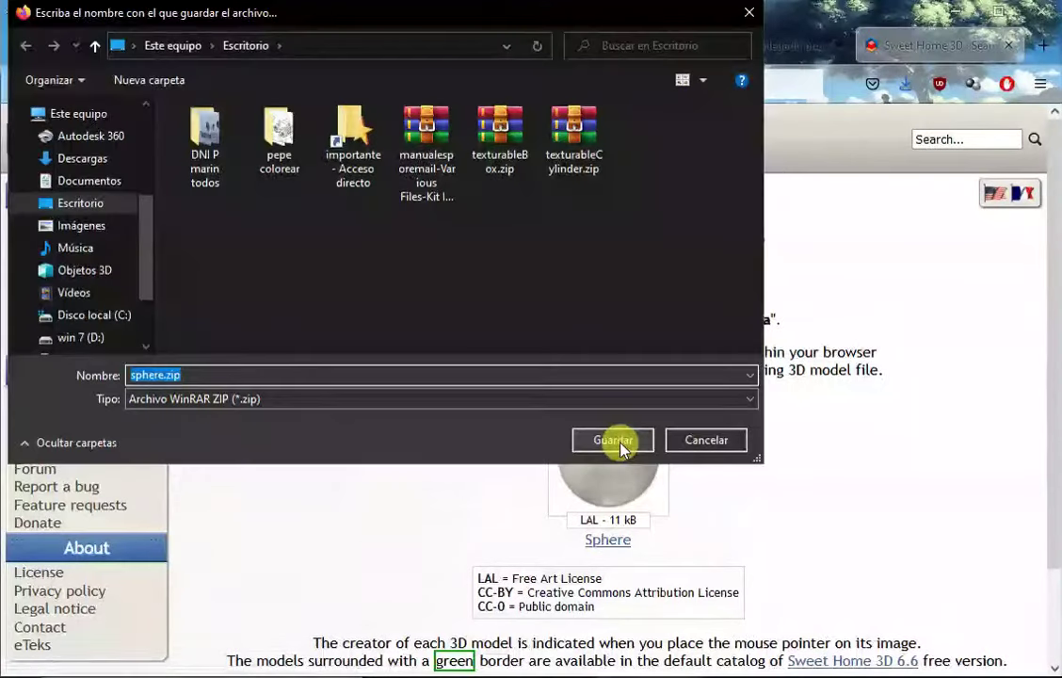
click(613, 441)
Search the models for "triangulo" and save the Triangle model as texturableTriangle.zip
drag(600, 280, 500, 282)
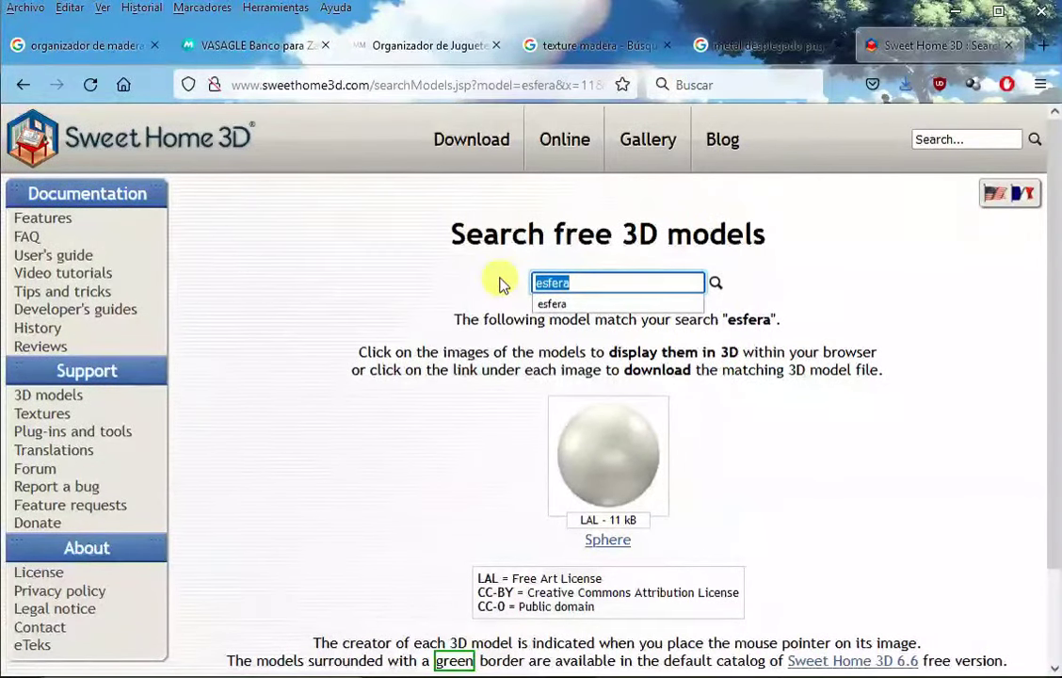
text(t)
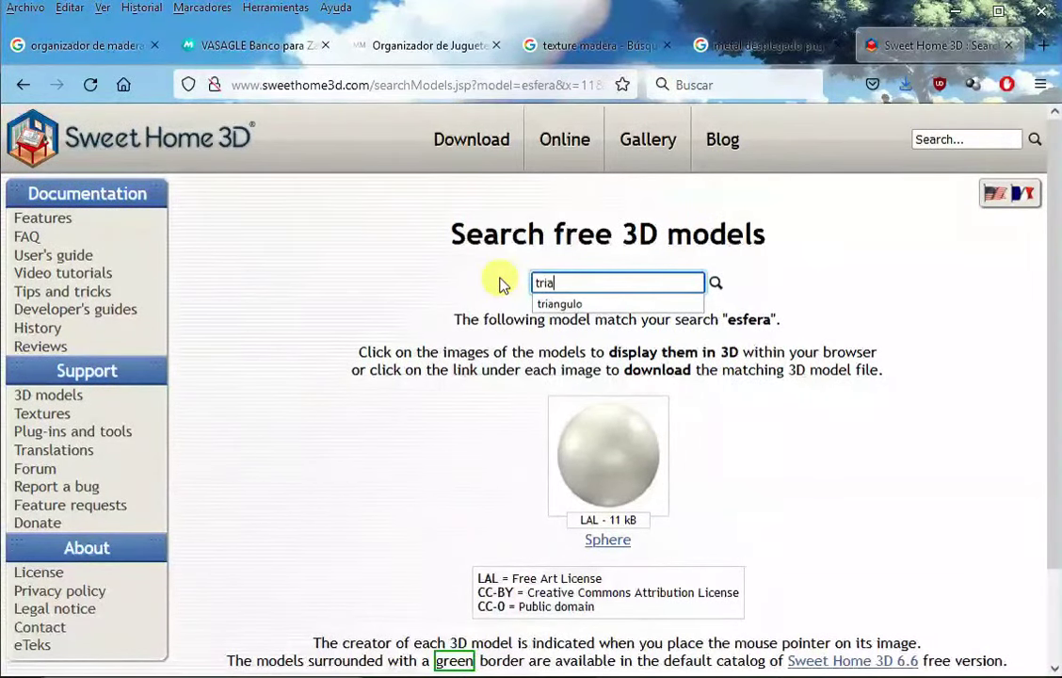
text(ria)
click(559, 304)
click(607, 542)
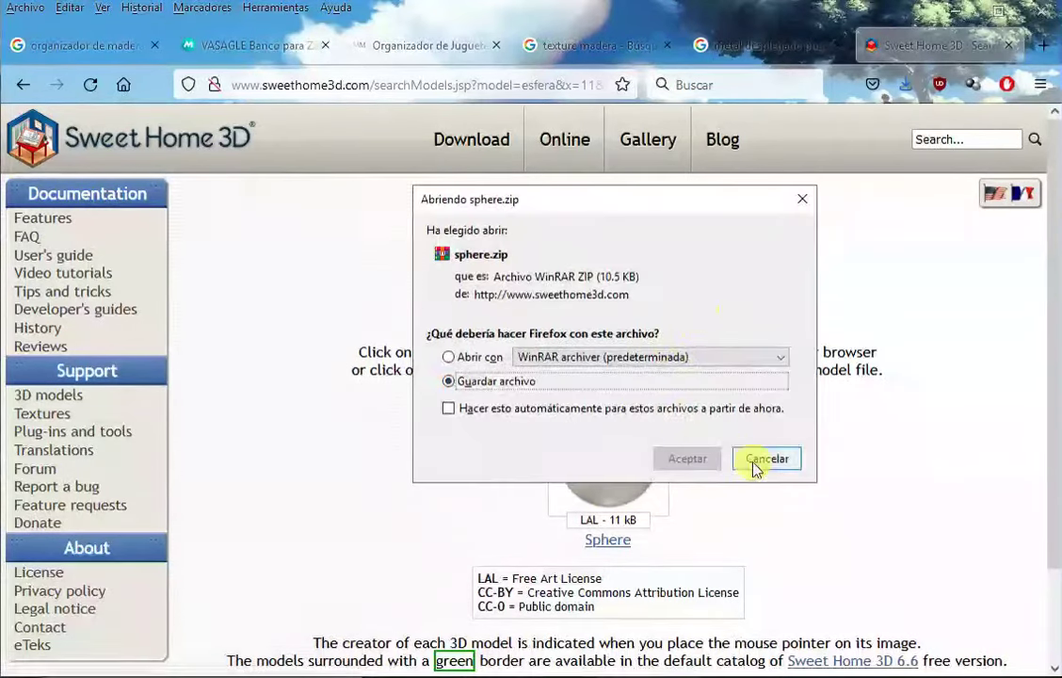
click(766, 458)
click(722, 283)
click(610, 544)
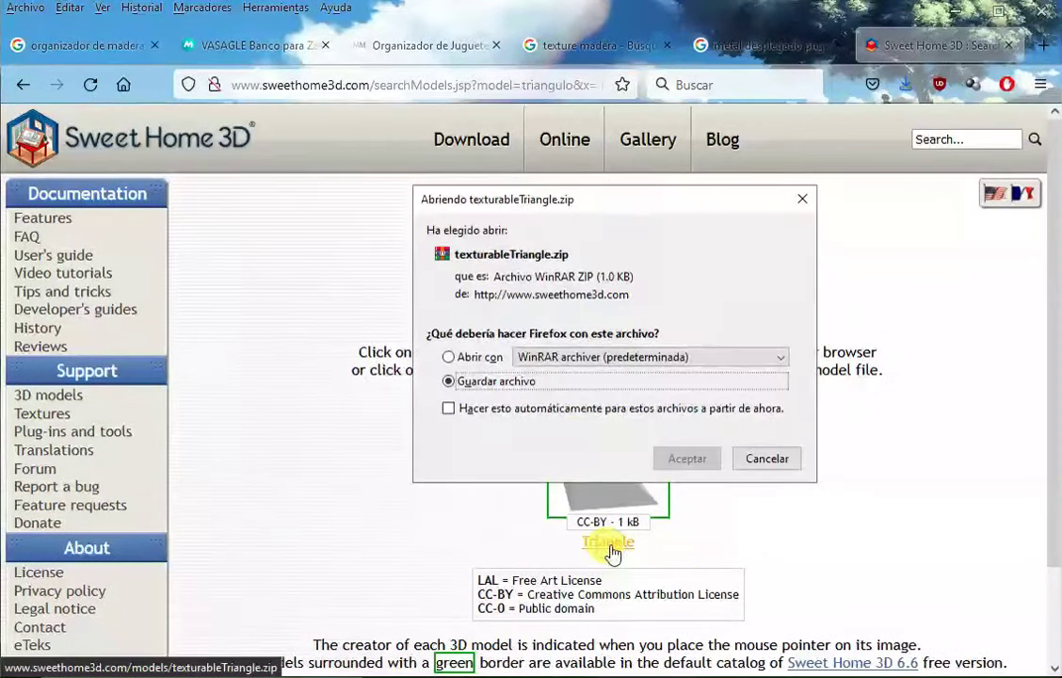
click(690, 462)
click(611, 441)
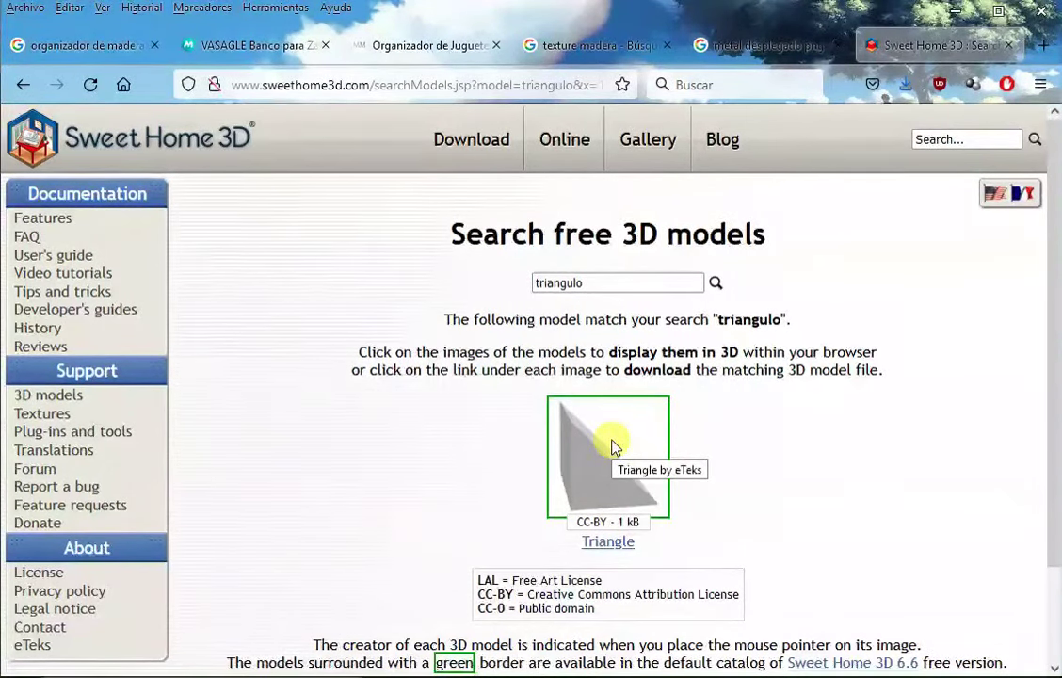
Show the downloads in their folder and extract the triangle, cylinder, box and sphere ZIP files there with WinRAR
click(905, 84)
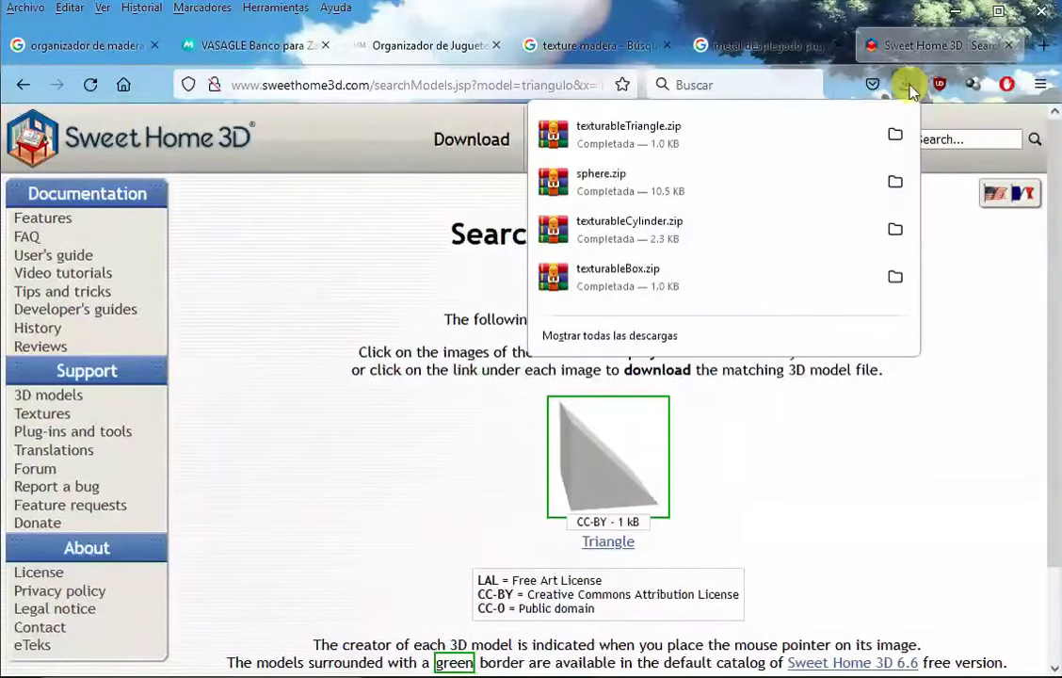
click(894, 134)
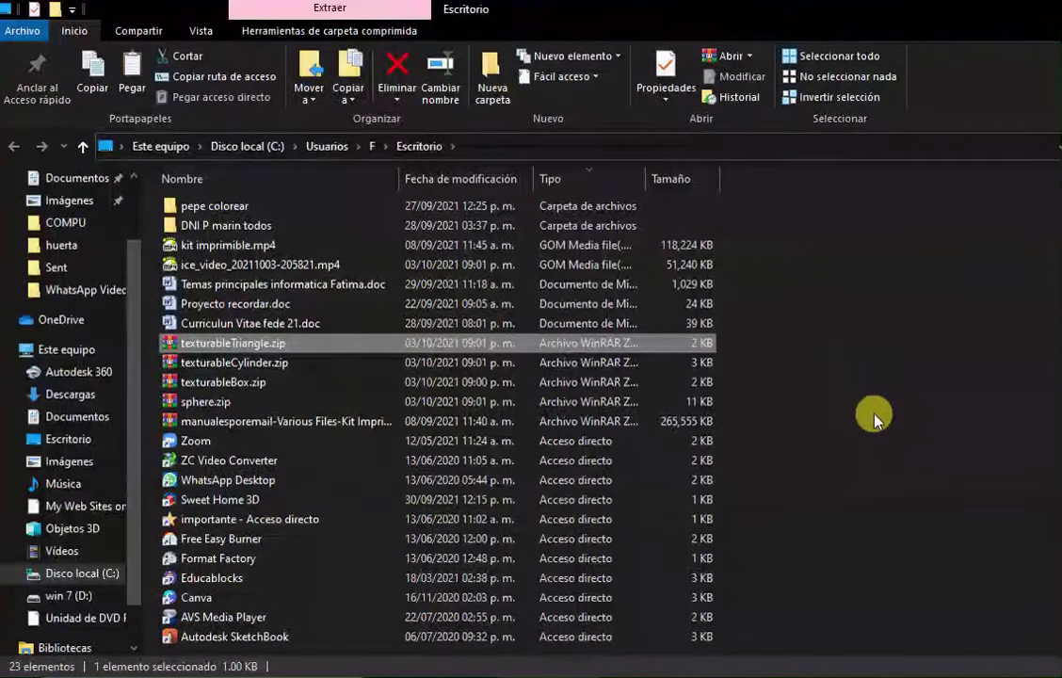
click(867, 416)
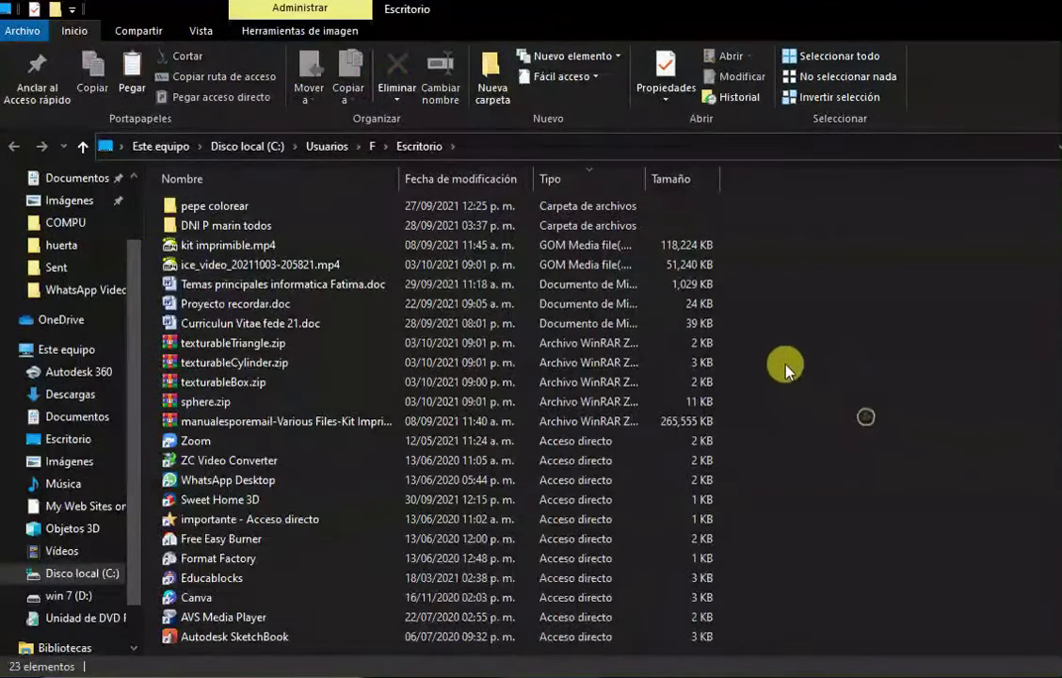
drag(759, 337, 206, 410)
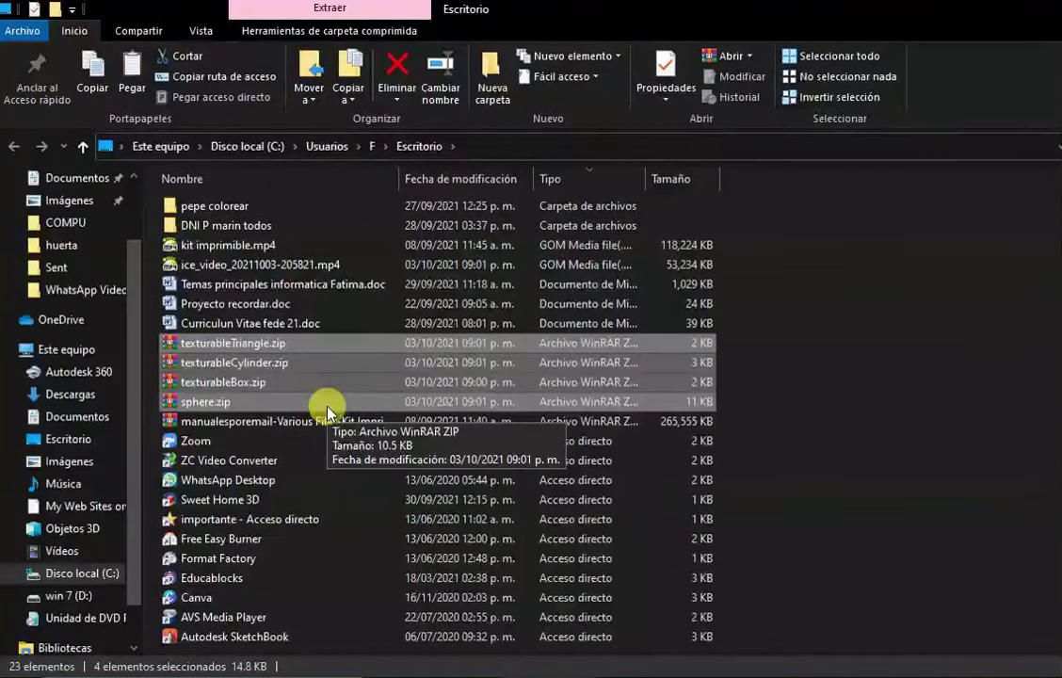
right_click(274, 349)
mouse_move(265, 380)
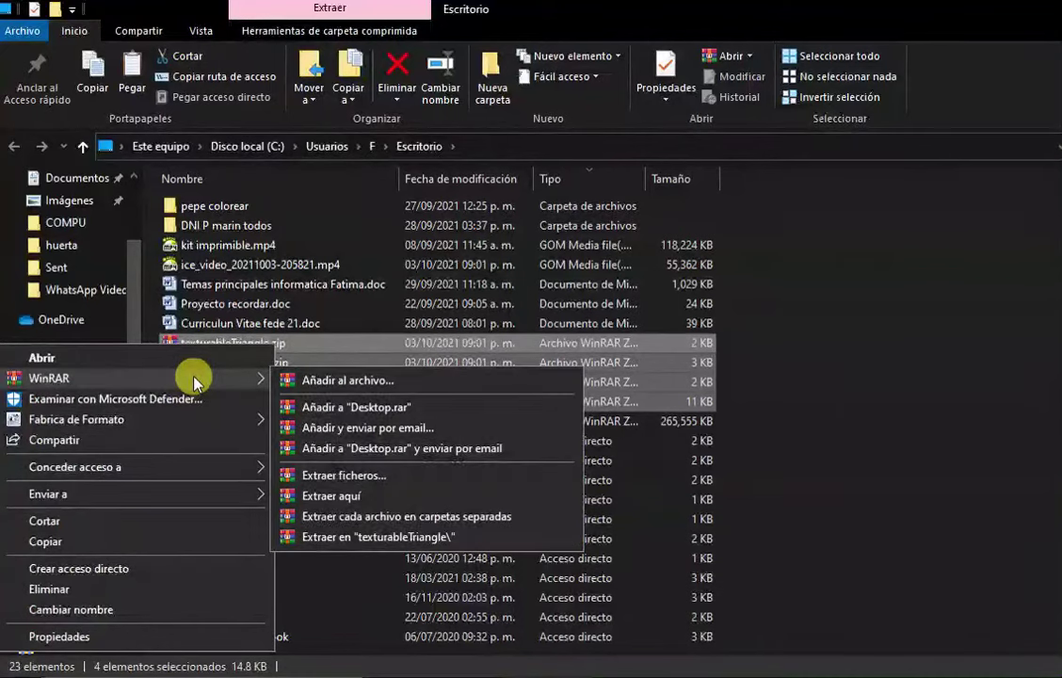
click(376, 496)
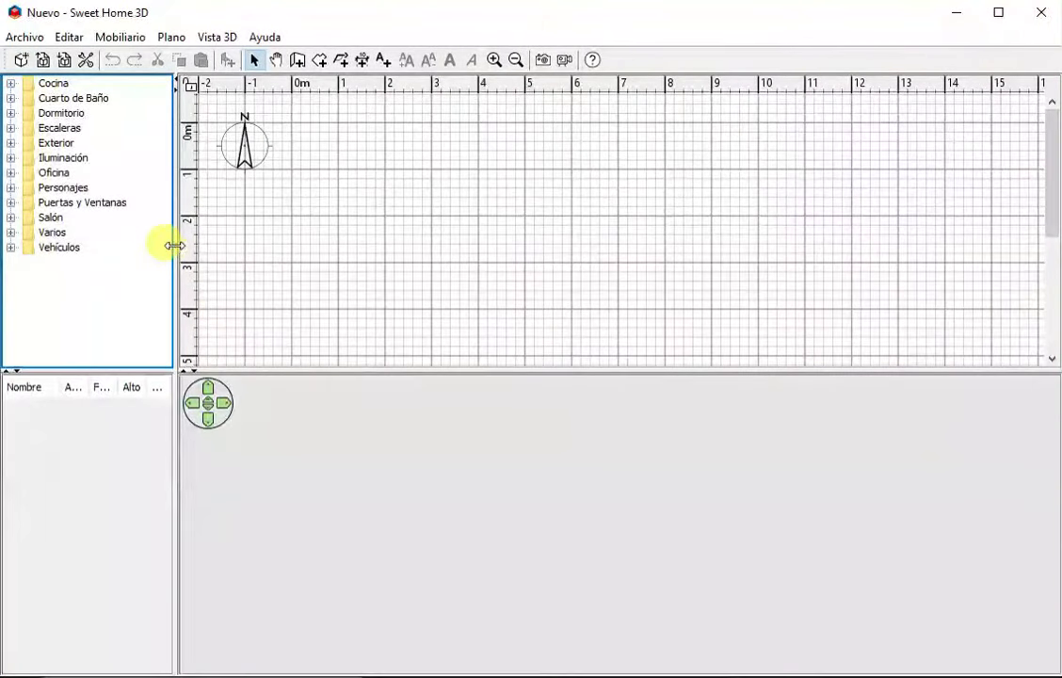
In Sweet Home 3D, narrow the furniture catalogue and enlarge the plan area above the 3D view
drag(174, 246, 146, 247)
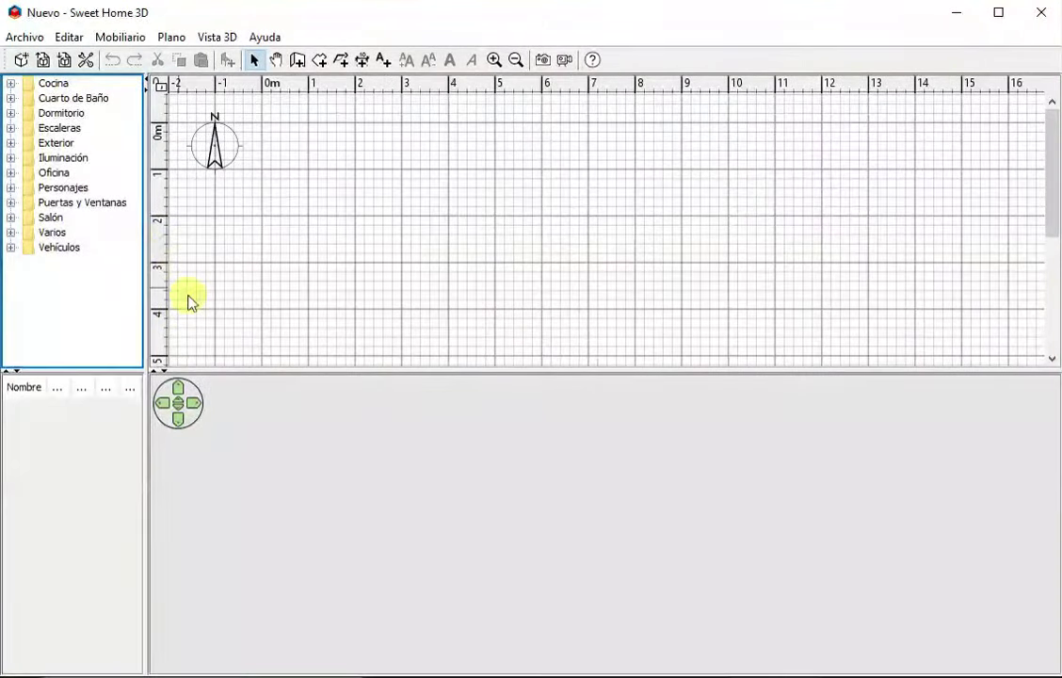
drag(311, 369, 312, 401)
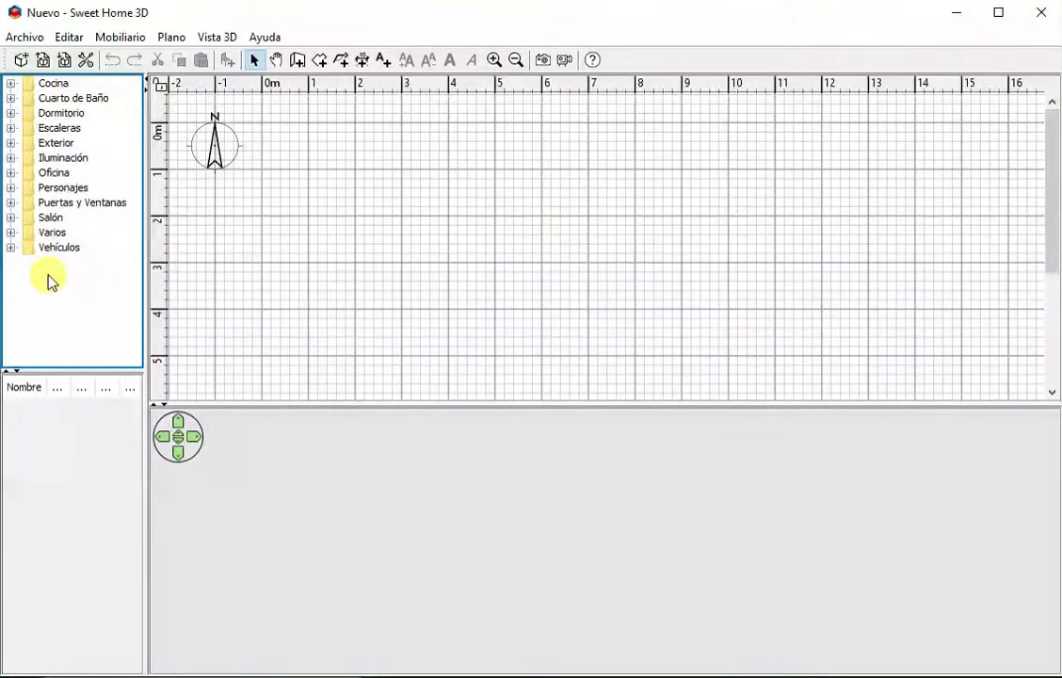
Start importing furniture with texturableBox.obj from the Escritorio folder as the model and accept its default orientation
click(121, 37)
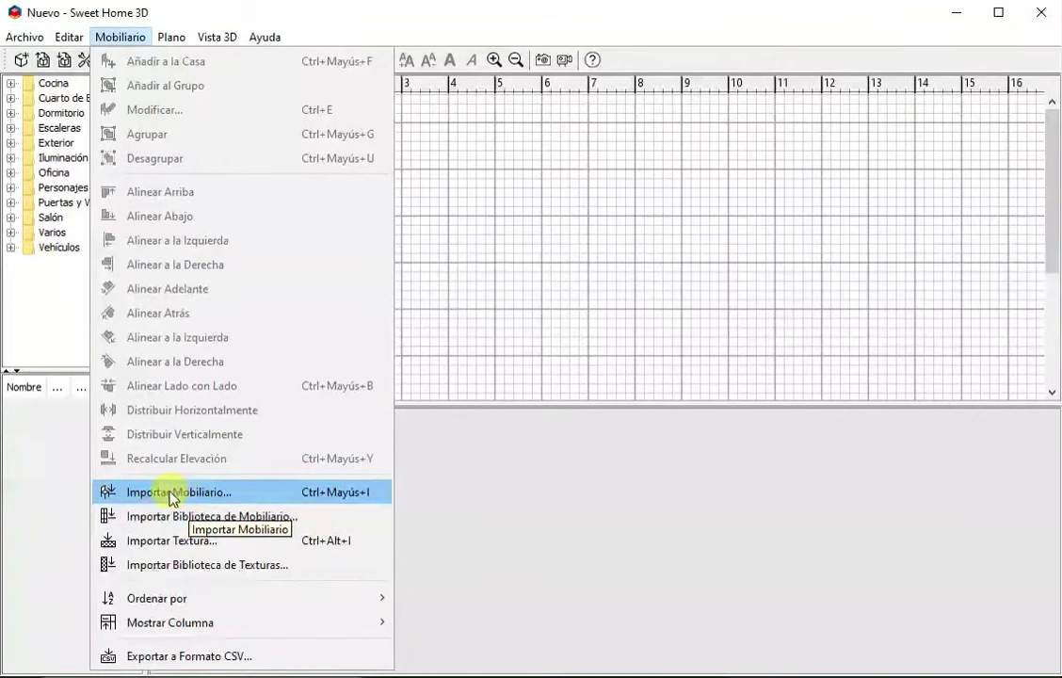
click(209, 492)
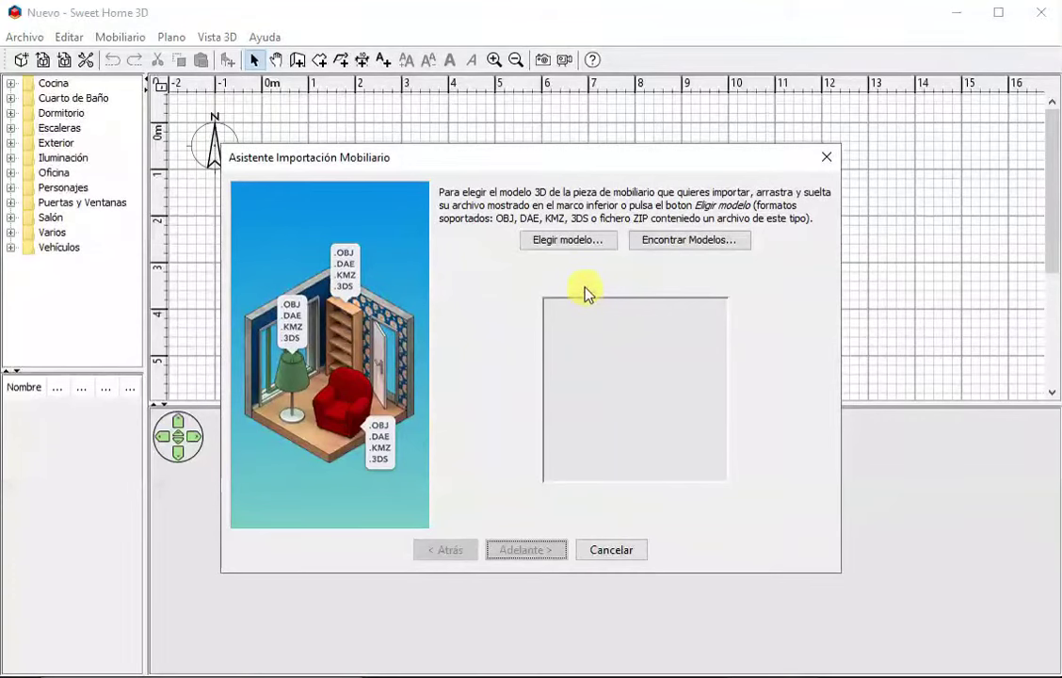
click(566, 241)
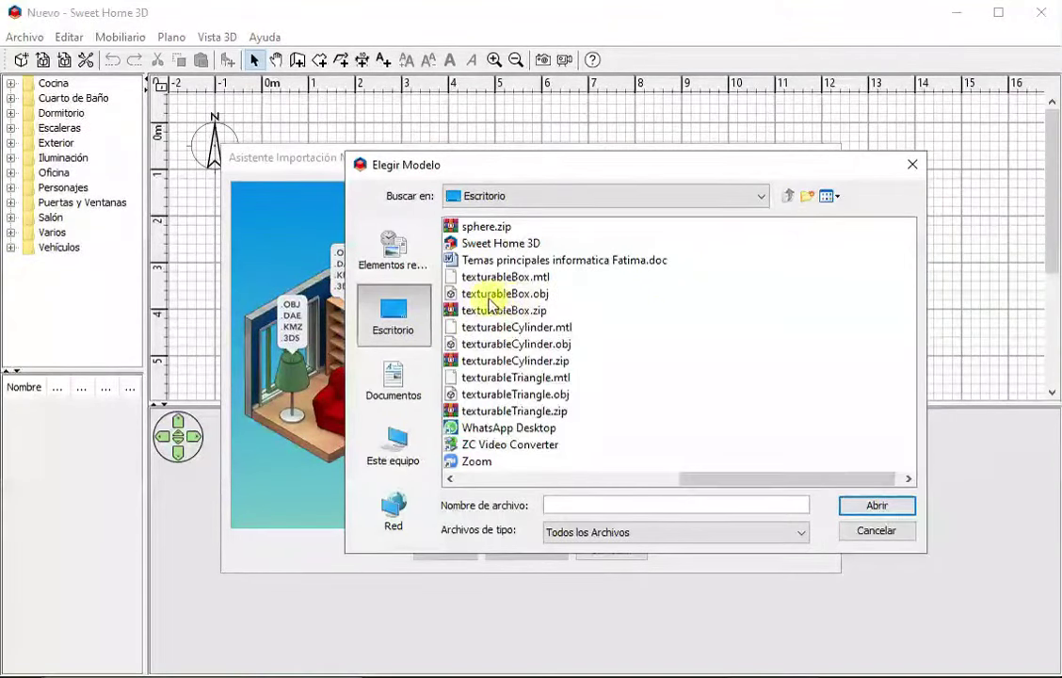
click(480, 294)
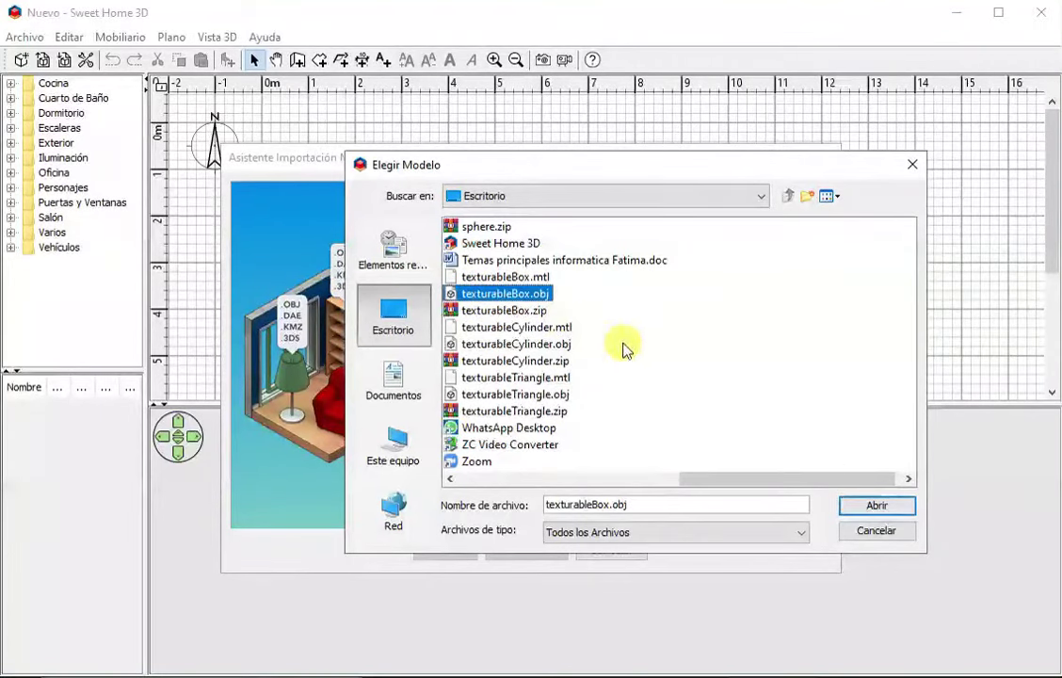
click(864, 509)
drag(694, 429, 576, 416)
click(542, 555)
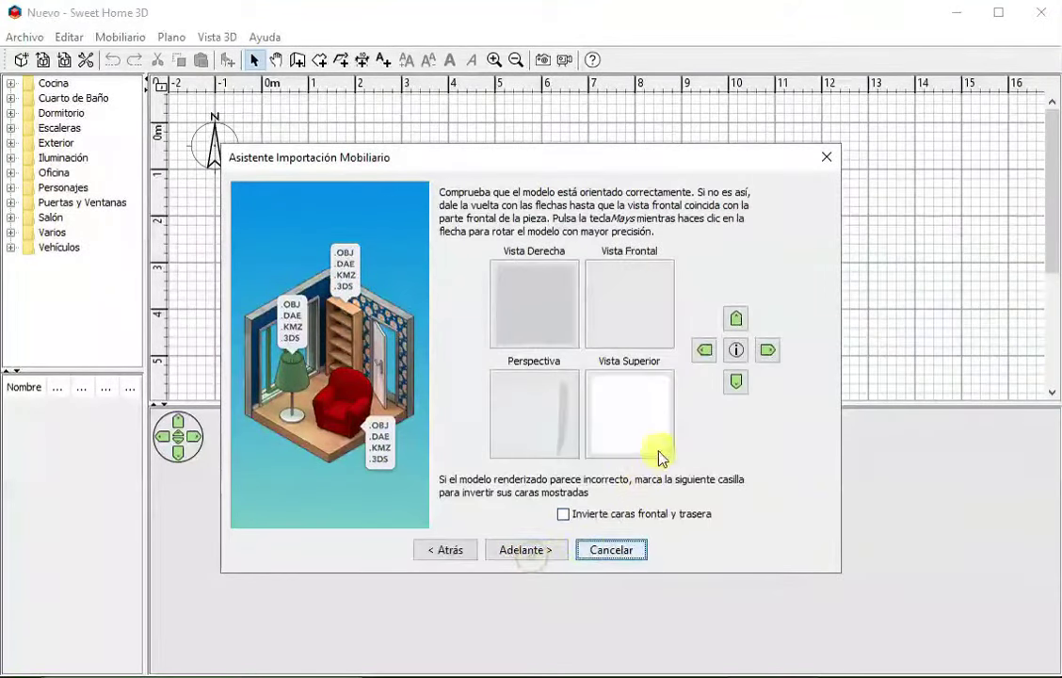
click(548, 555)
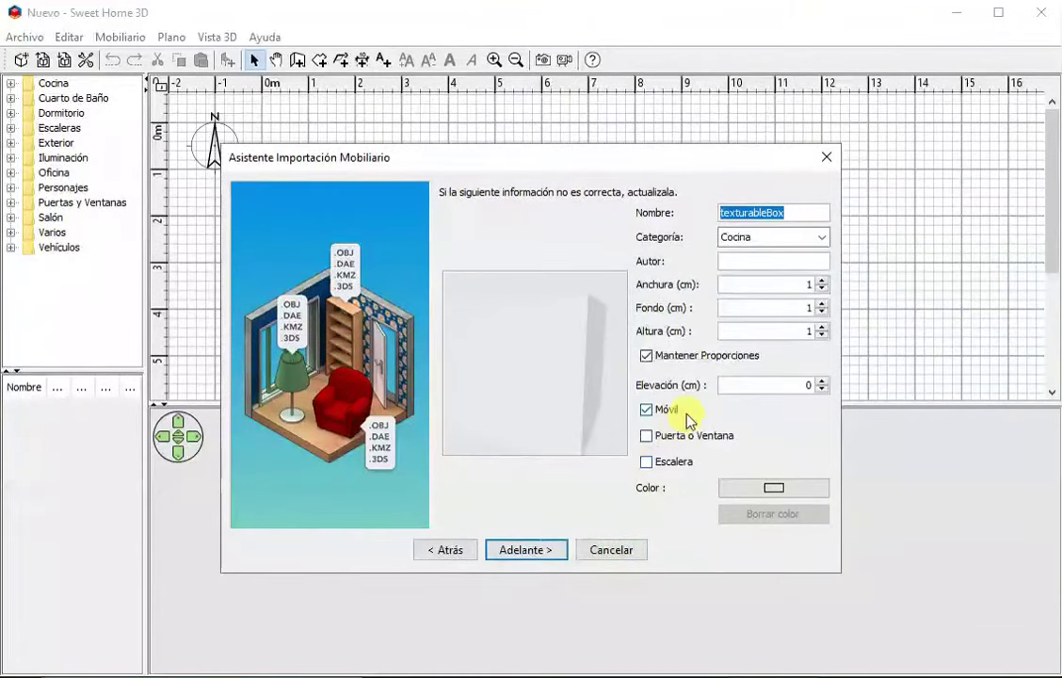
Rotate the model preview and name the imported piece "cubo"
drag(612, 405, 727, 283)
click(806, 214)
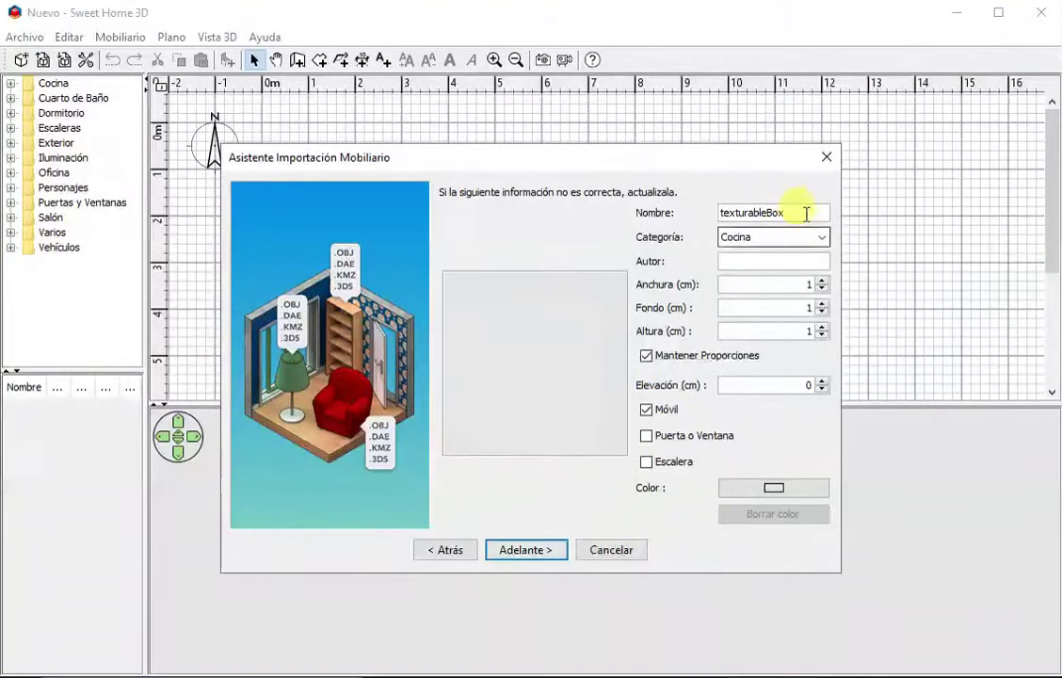
click(799, 209)
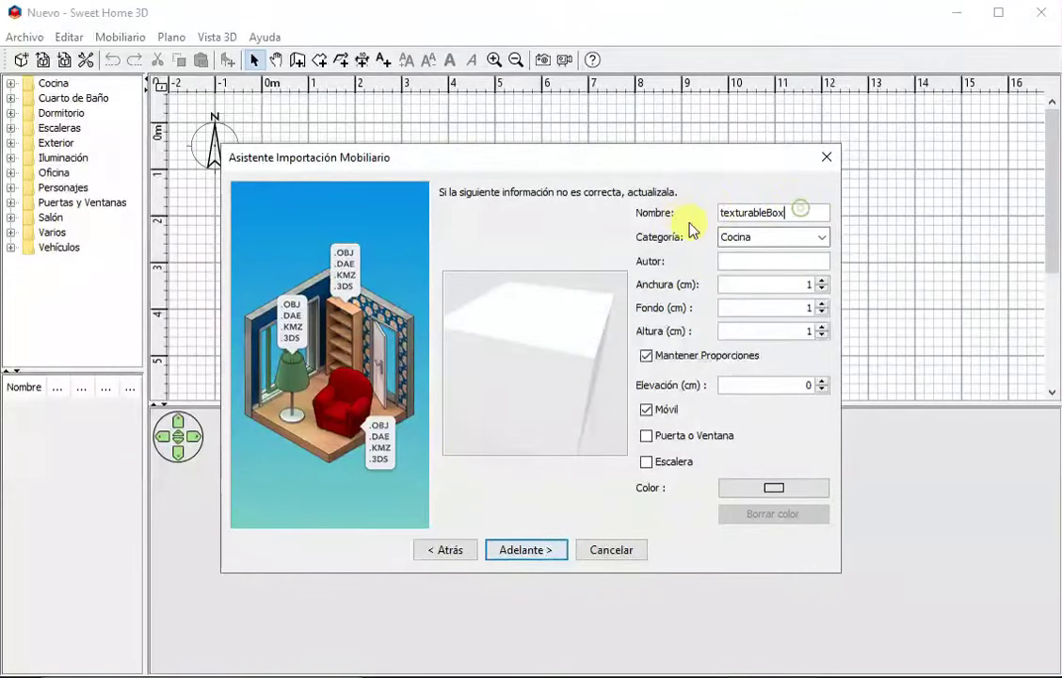
drag(770, 209, 680, 216)
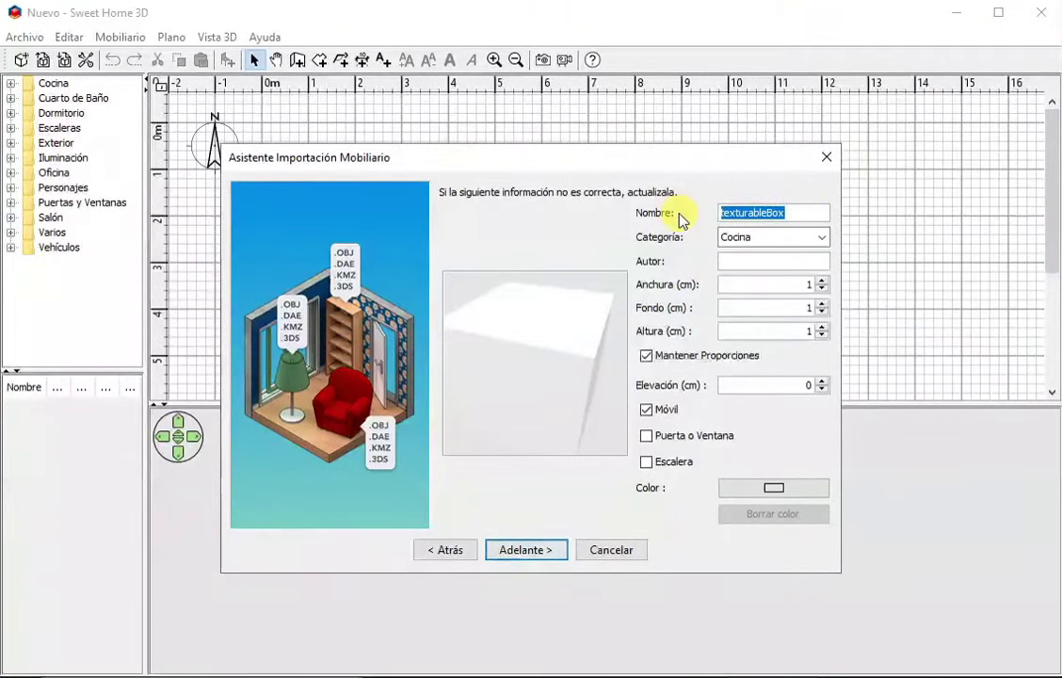
text(cubo)
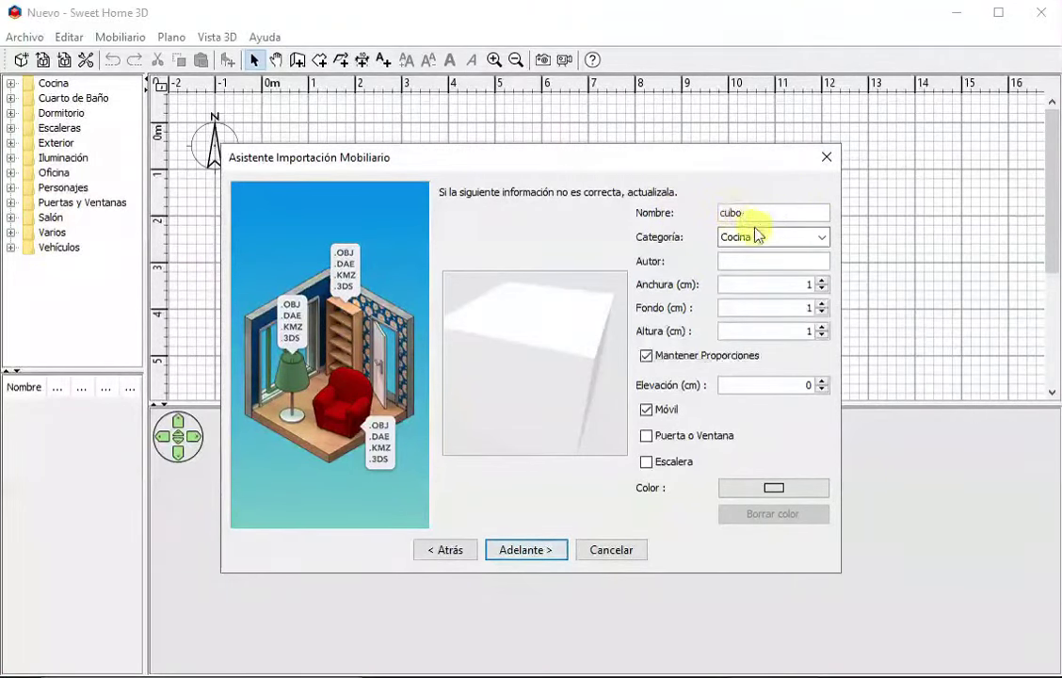
Set the cube's category to Salón and enter the author's name
click(822, 238)
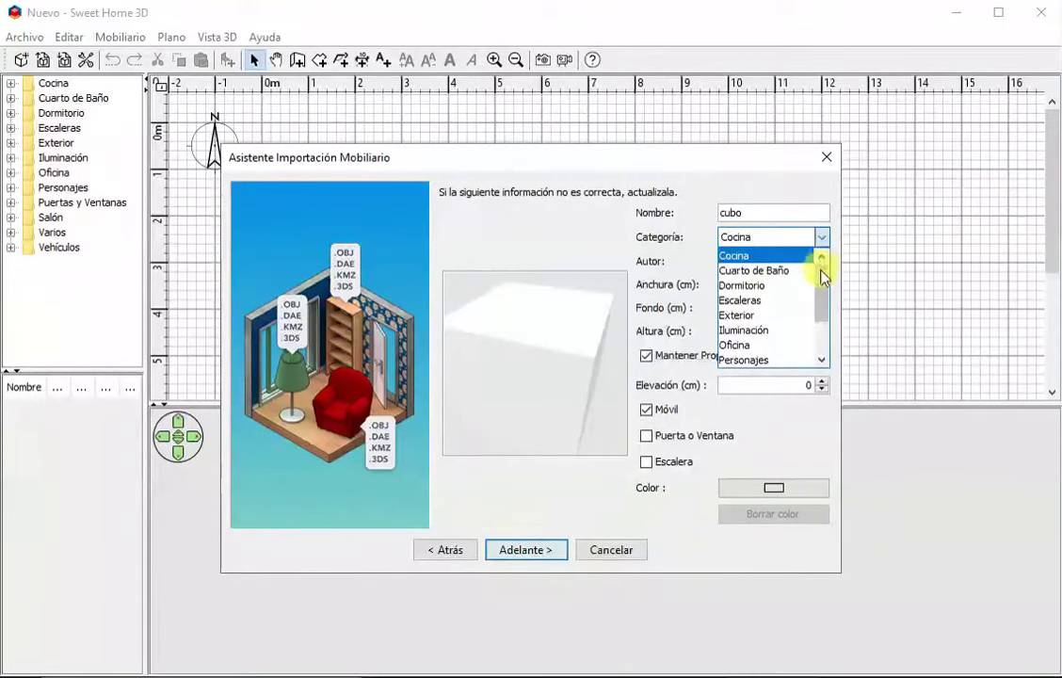
drag(823, 287, 825, 316)
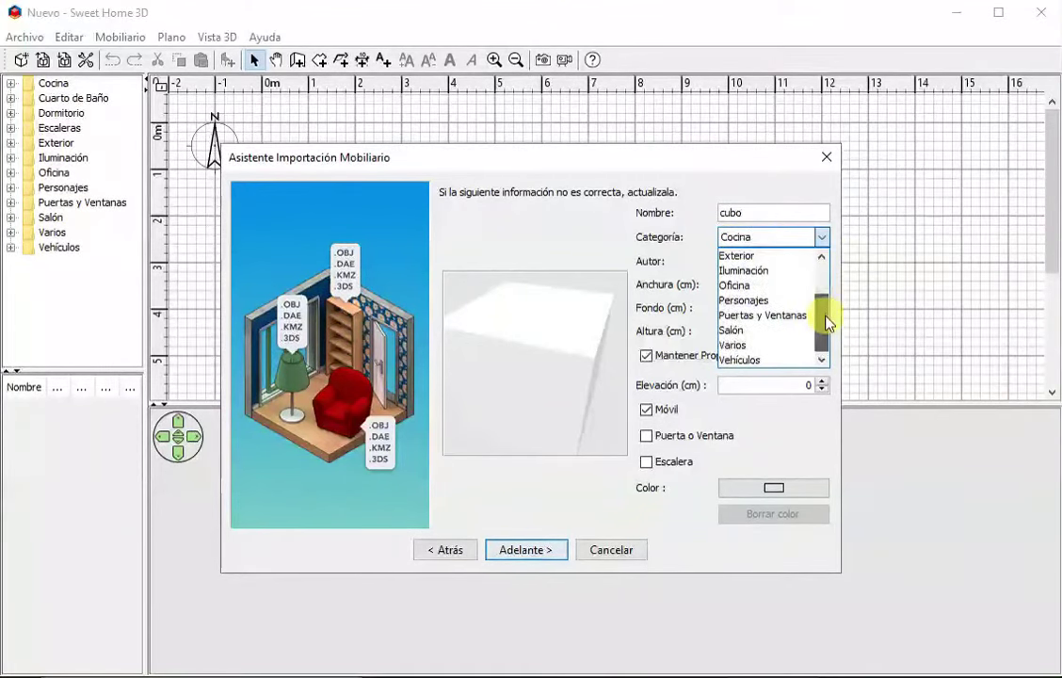
click(756, 333)
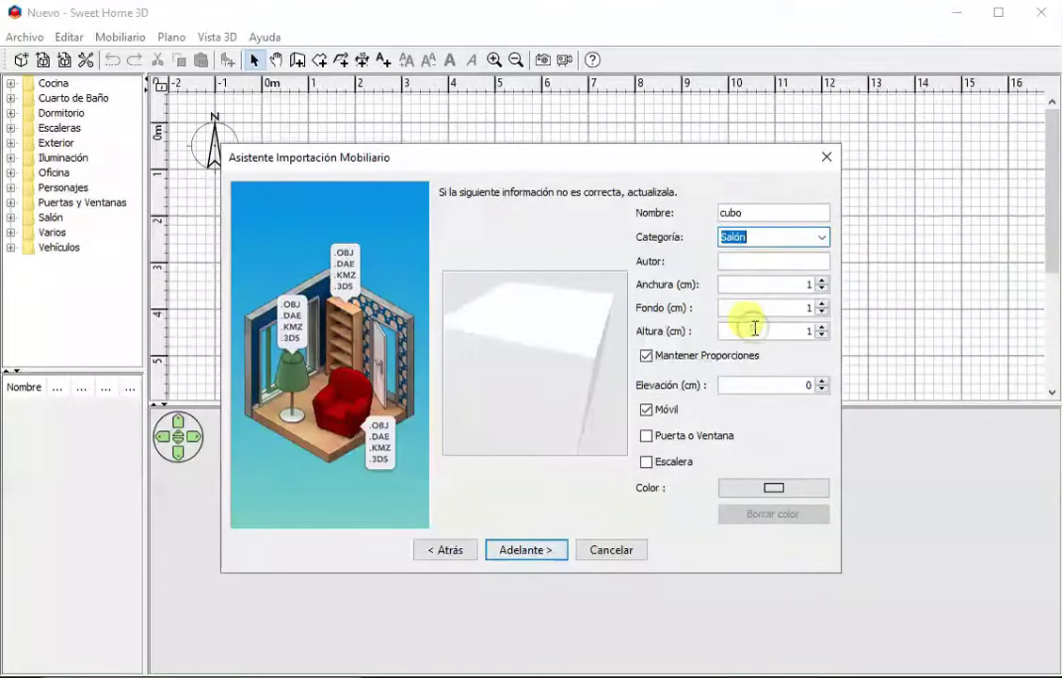
click(765, 265)
text(fede)
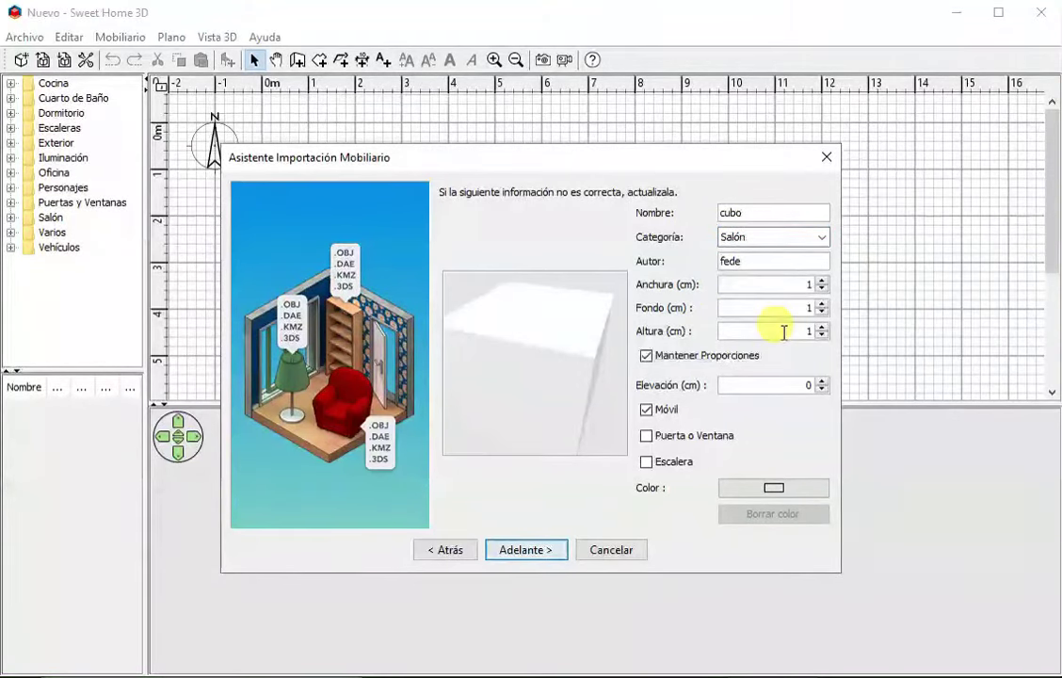
Set the cube's width, depth and height to 100 cm with proportions kept, and change its category to Varios
mouse_move(584, 388)
mouse_down()
mouse_move(564, 391)
mouse_move(602, 386)
mouse_up()
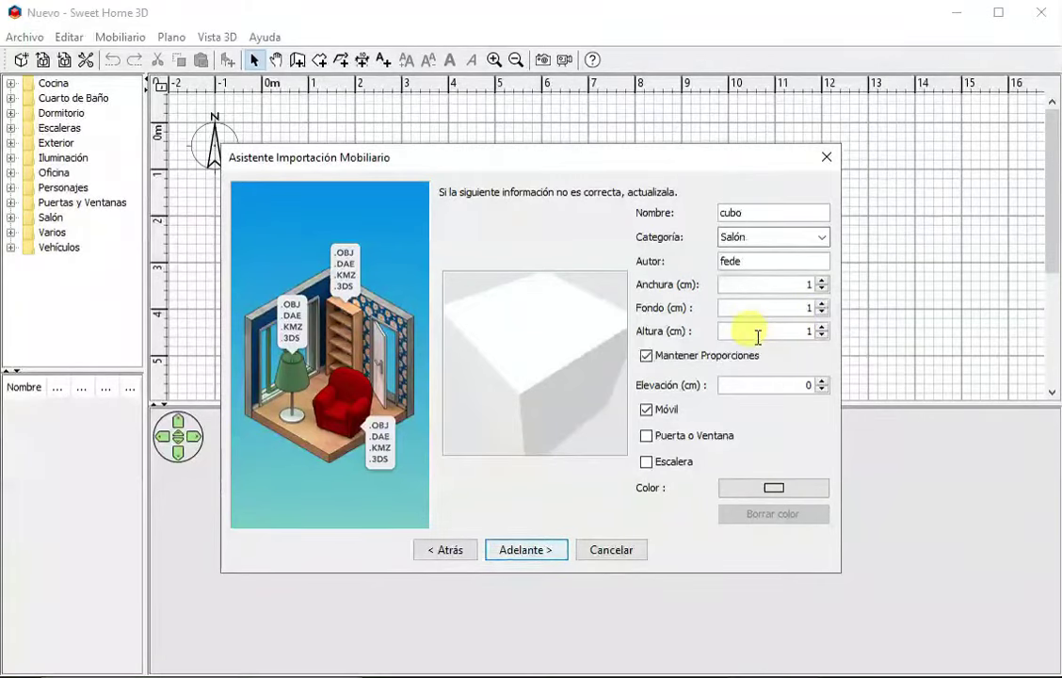
click(800, 285)
text(00)
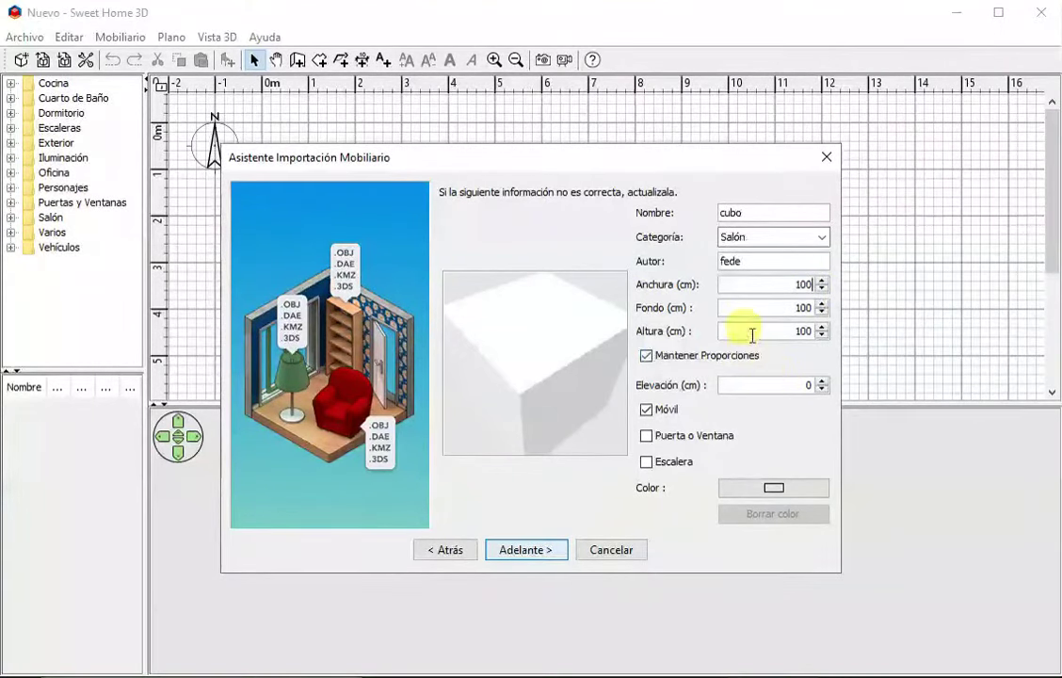
drag(573, 379, 533, 425)
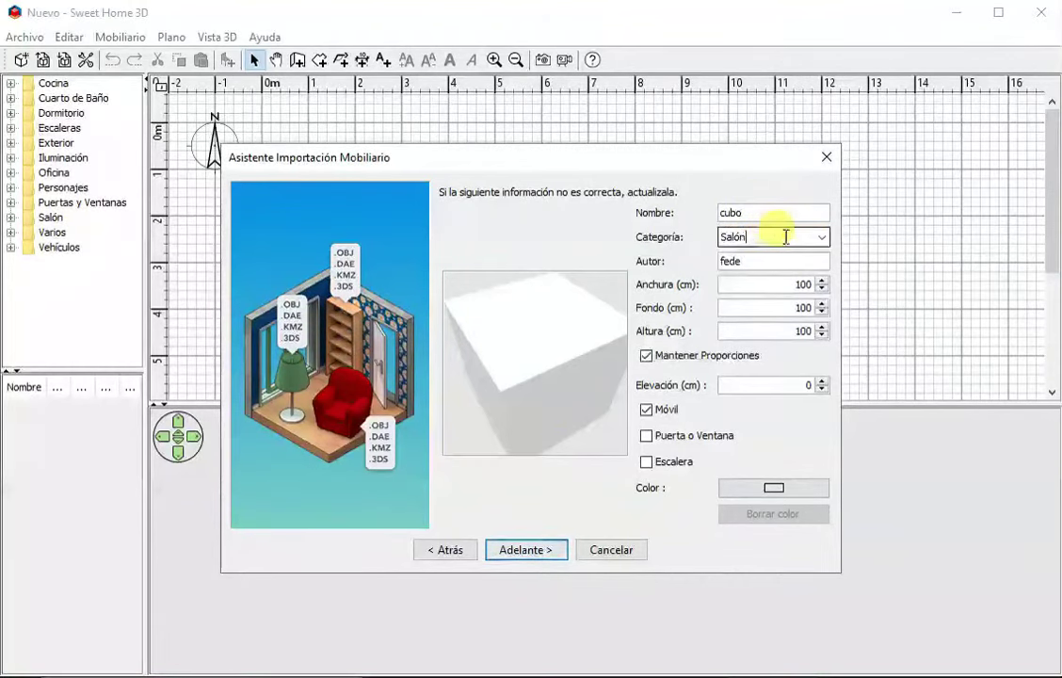
click(819, 238)
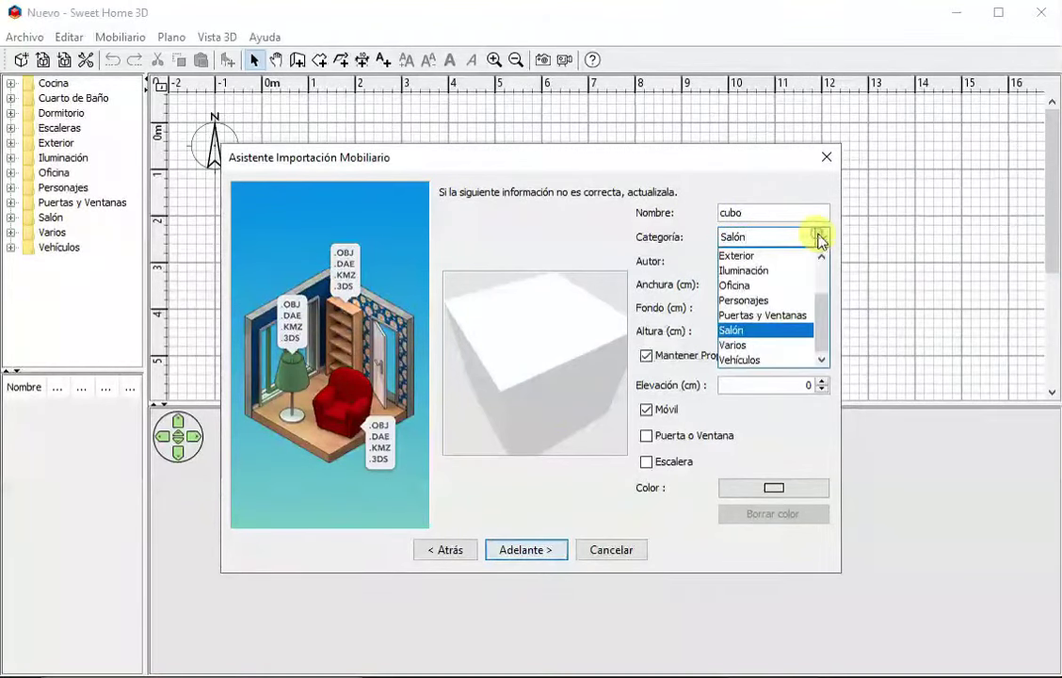
click(741, 344)
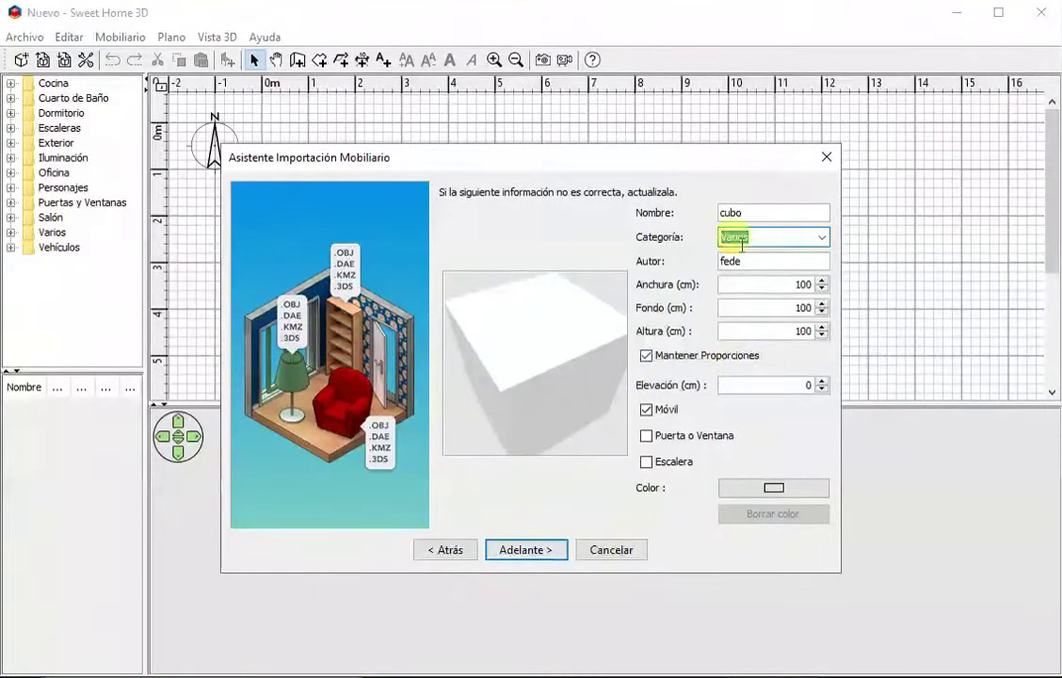
Colour the cube grey #9E9E9E and finish the import with its catalogue icon turned to a different viewing angle
click(779, 385)
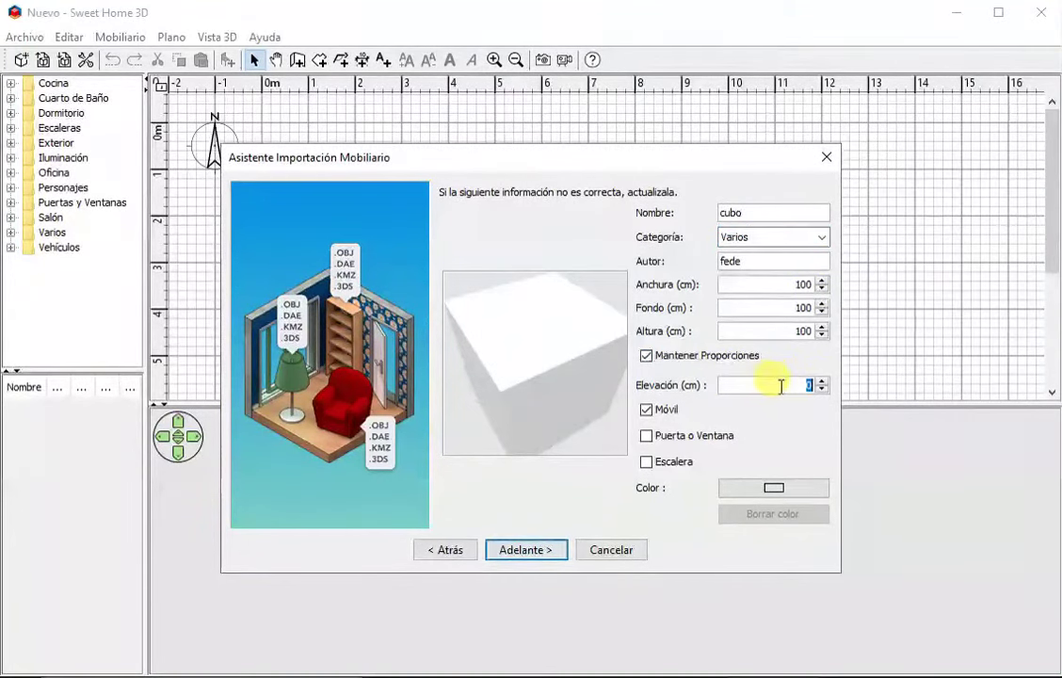
click(779, 489)
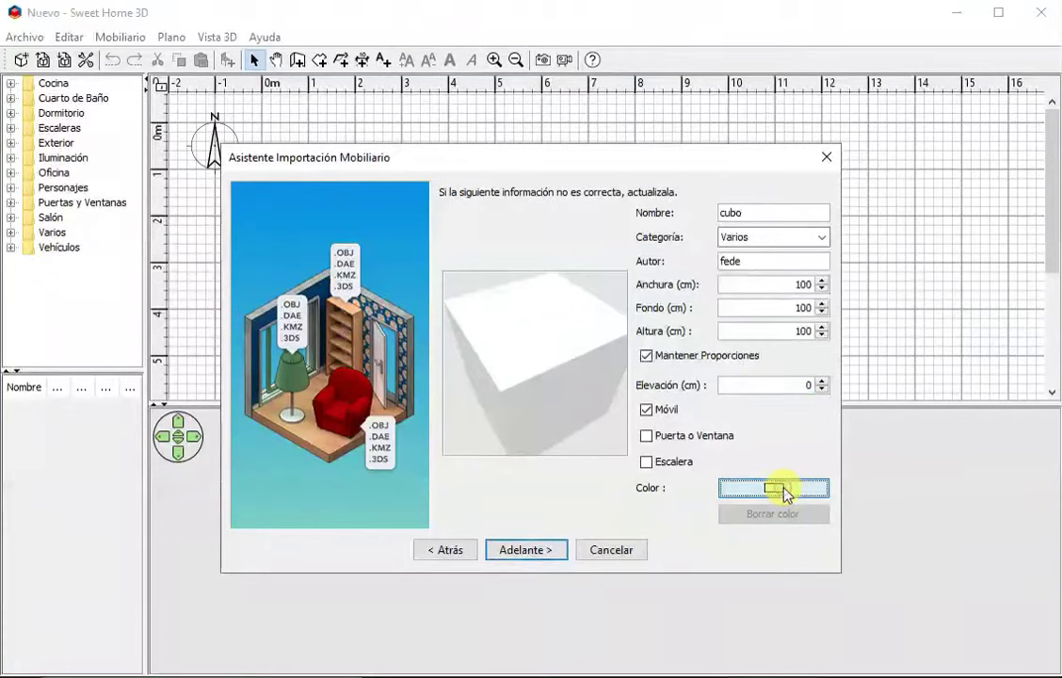
click(531, 468)
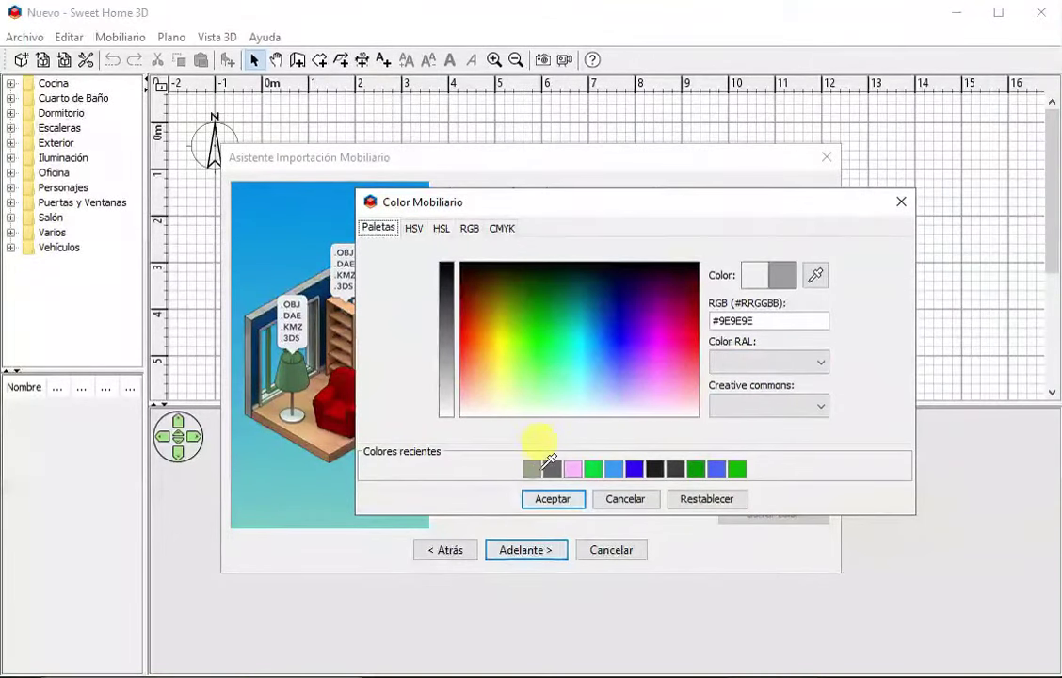
click(552, 499)
drag(605, 445, 559, 408)
click(552, 554)
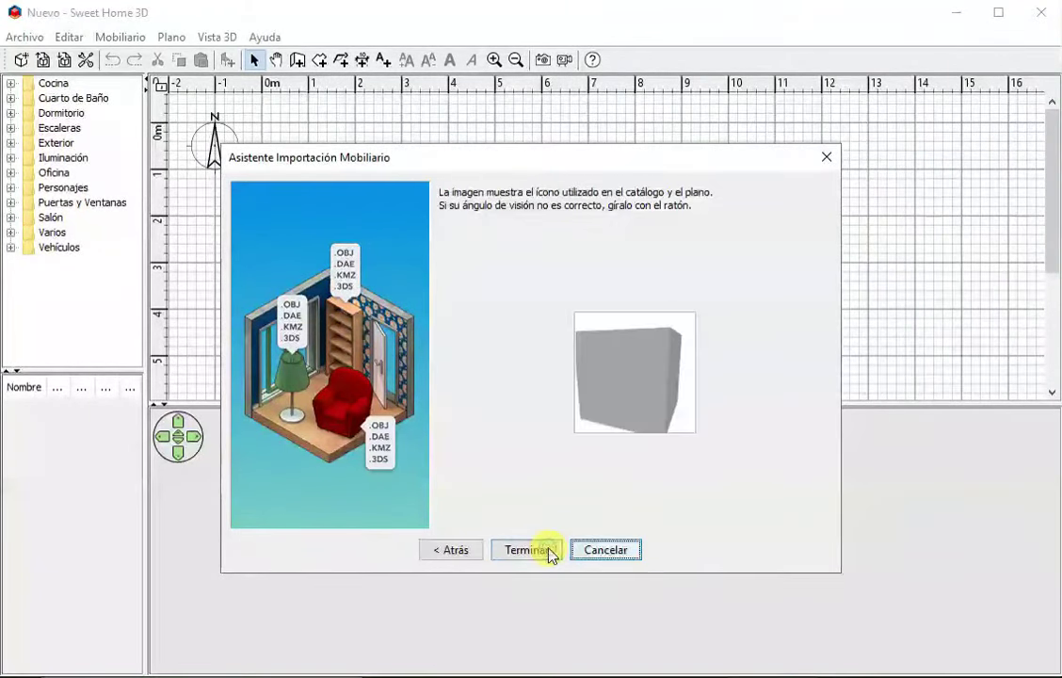
drag(684, 370, 647, 398)
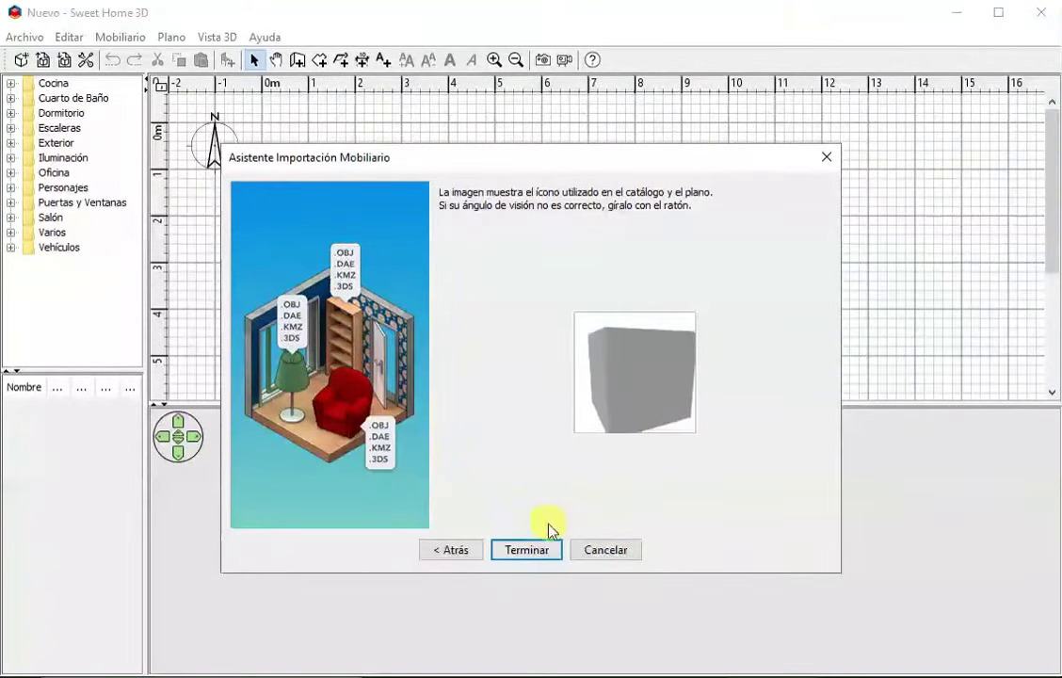
click(526, 550)
Place the imported cubo from the catalogue in the plan and inspect it in an enlarged 3D view
drag(64, 343, 358, 217)
drag(711, 576, 678, 198)
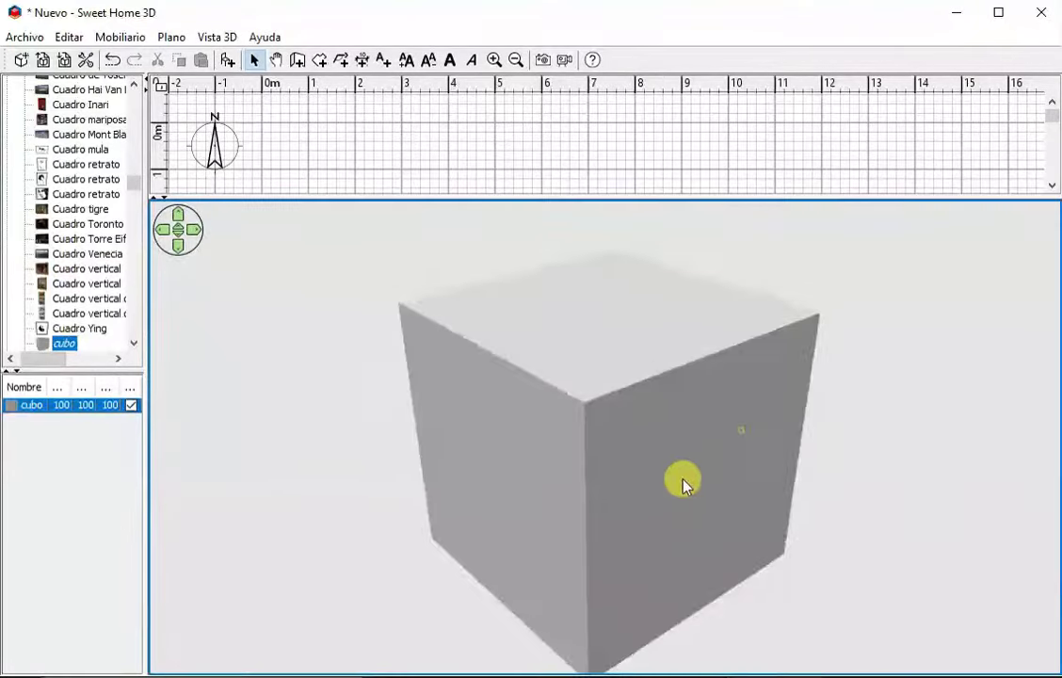
drag(682, 481, 584, 233)
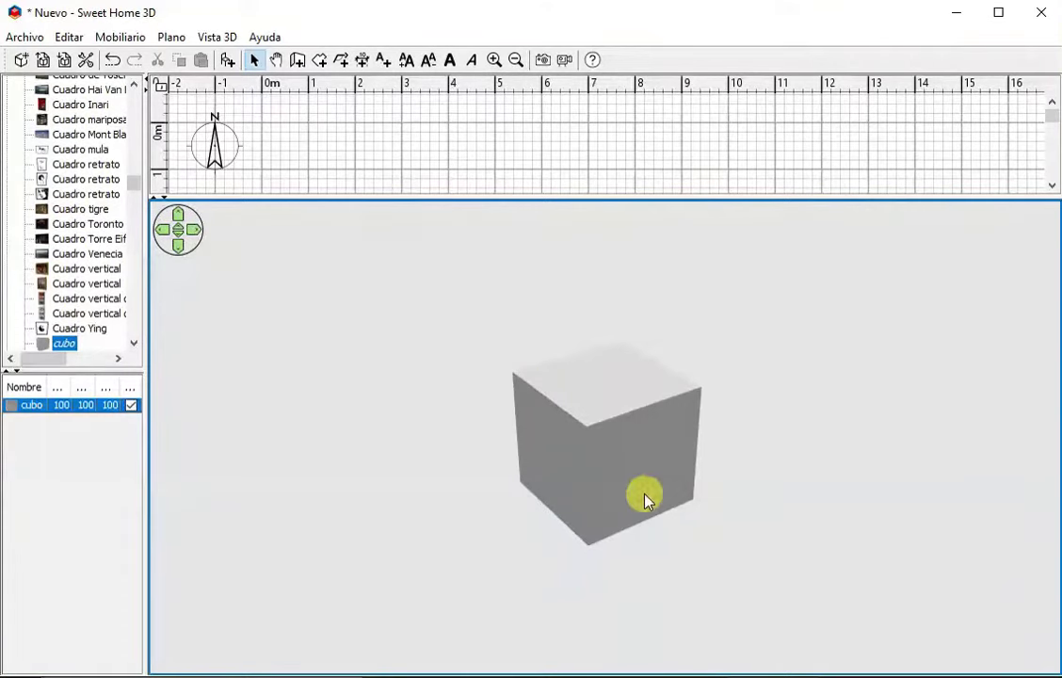
drag(645, 498, 583, 434)
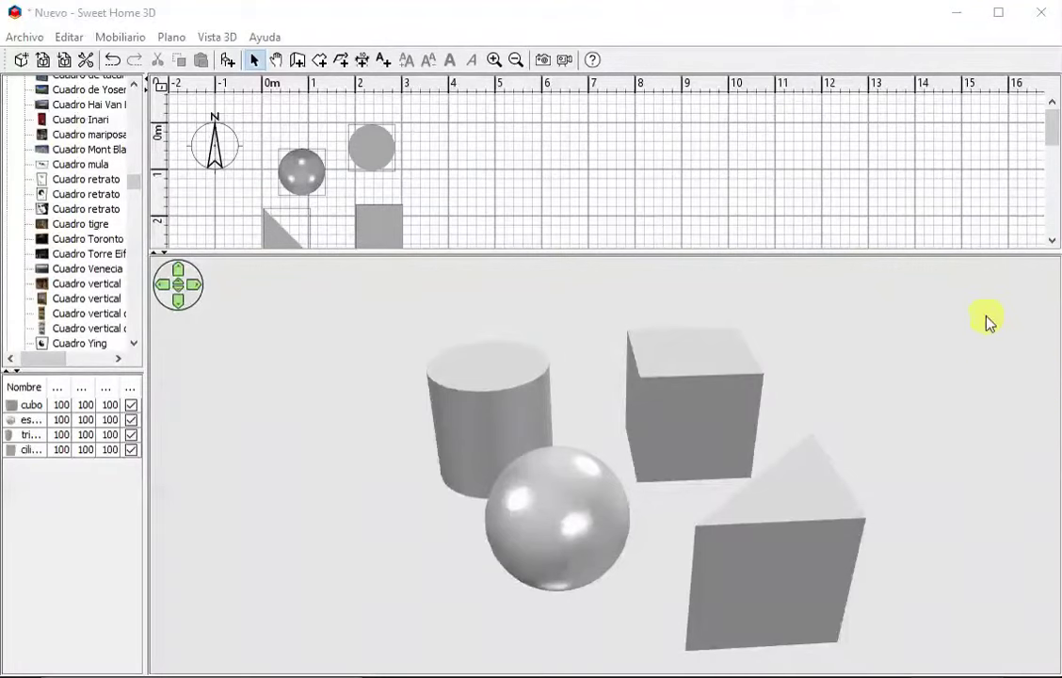
Inspect the cylinder, sphere, cube and triangular prism together from several angles in the 3D view
drag(681, 403, 533, 497)
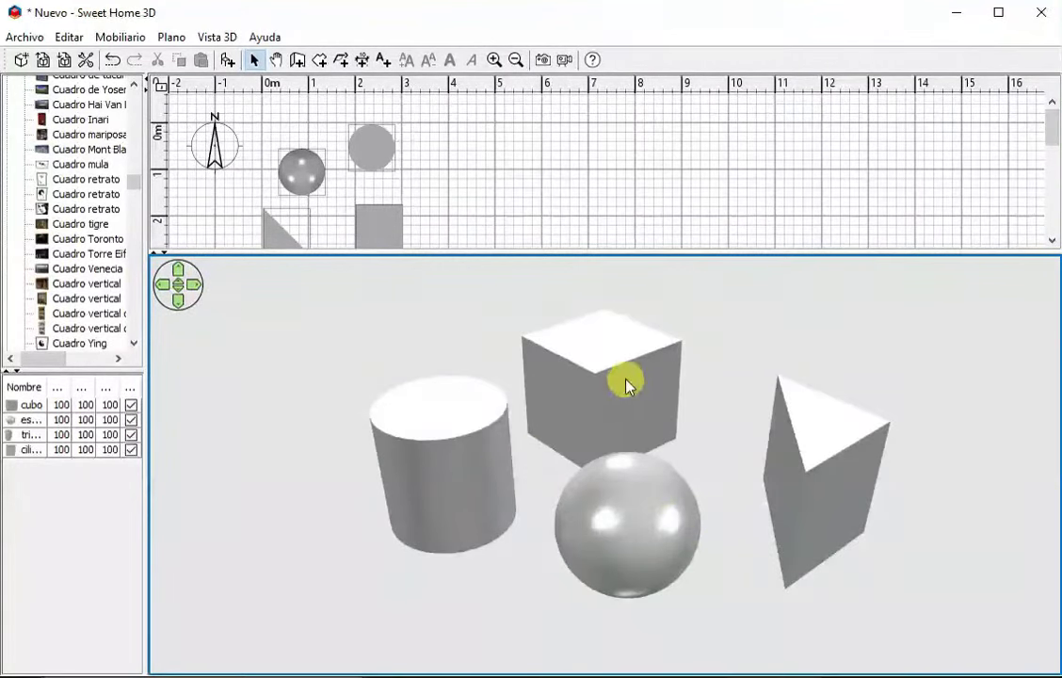
drag(627, 386, 764, 533)
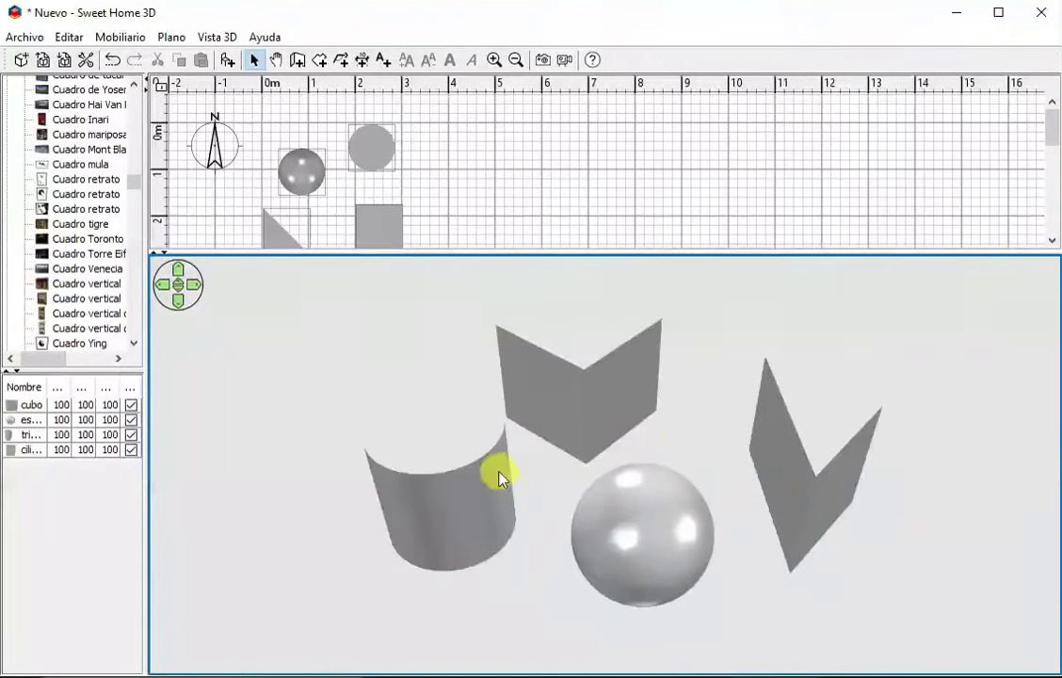
drag(499, 477, 613, 423)
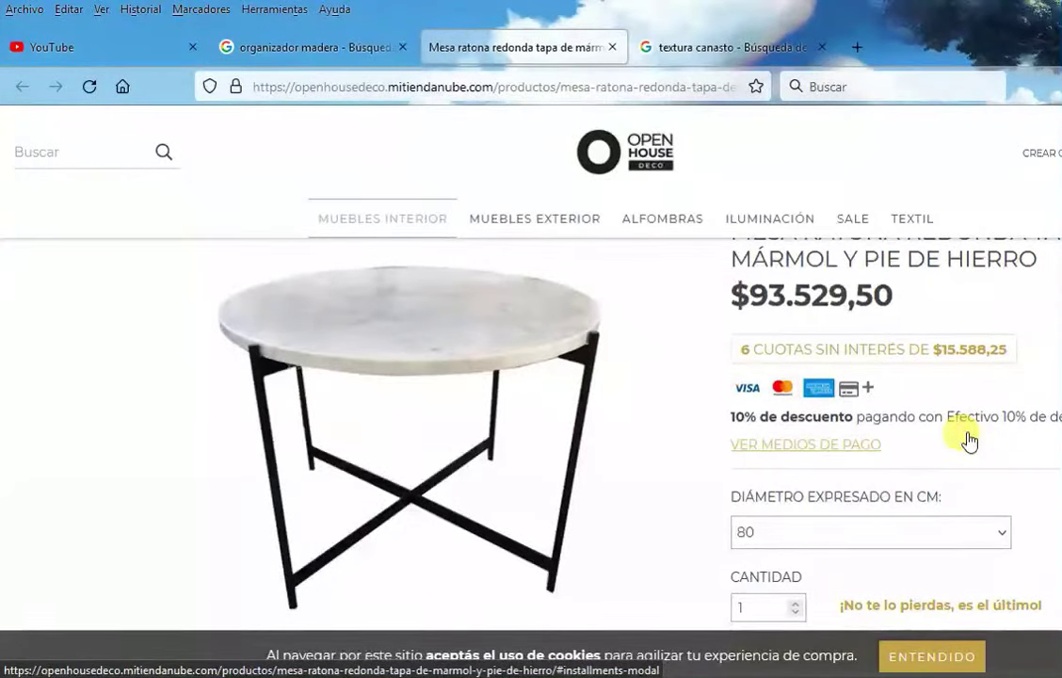
Review the round marble-top coffee table's product page in the browser, examining its photo, diameter option and description
drag(969, 440, 894, 409)
click(946, 417)
scroll(957, 375, down, 2)
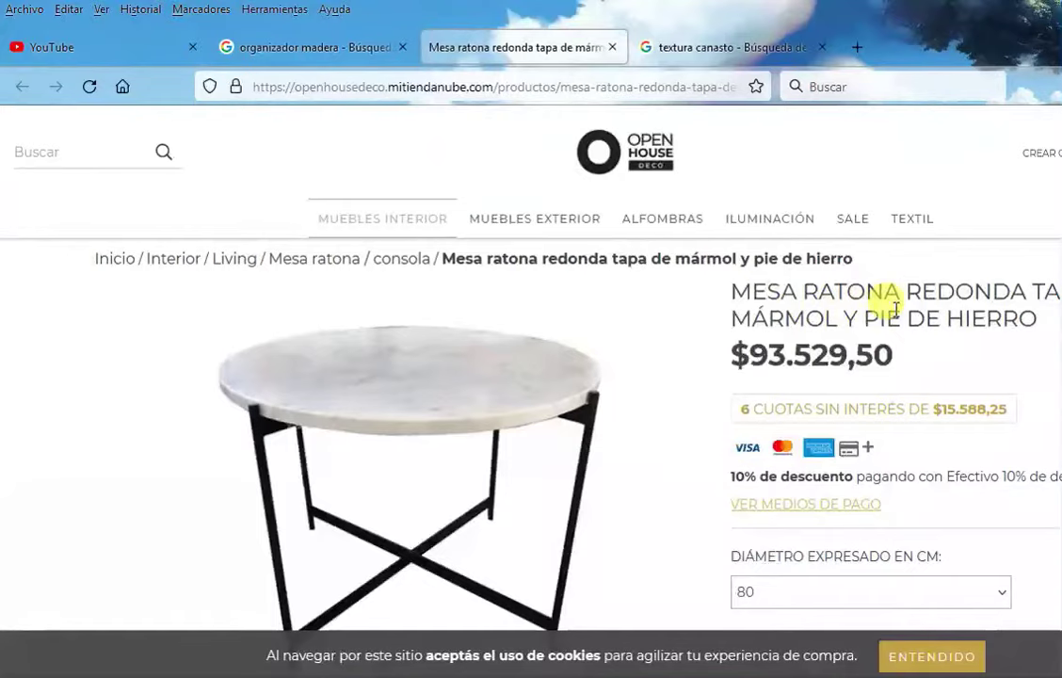
scroll(741, 320, down, 10)
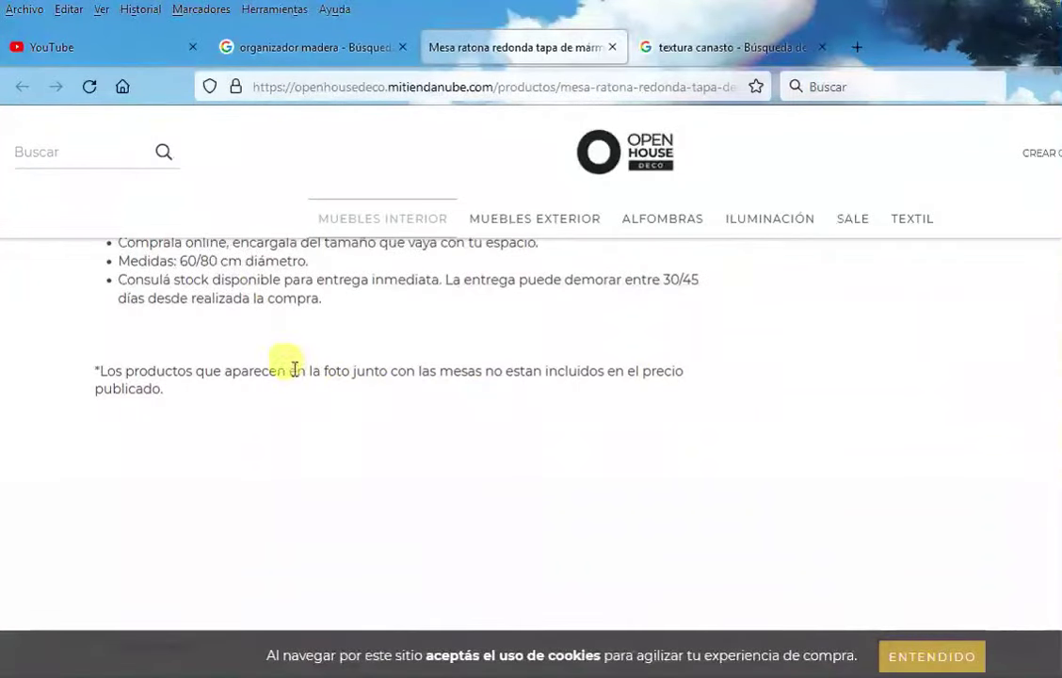
scroll(510, 415, up, 6)
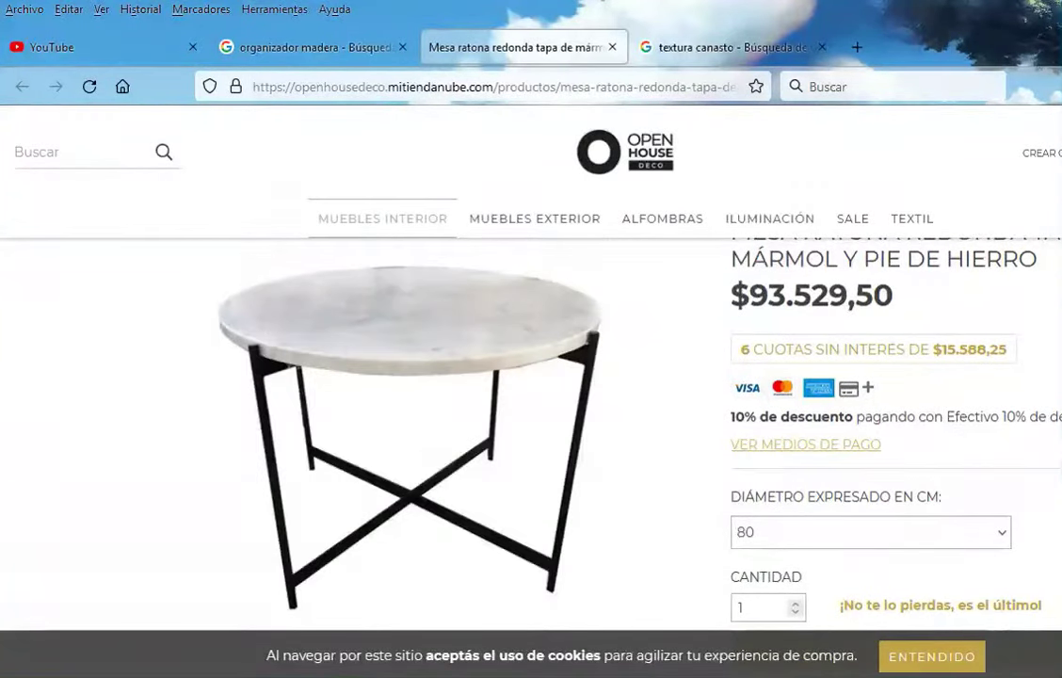
Return to Sweet Home 3D and delete the sphere and the triangular prism from the plan
key(alt+Tab)
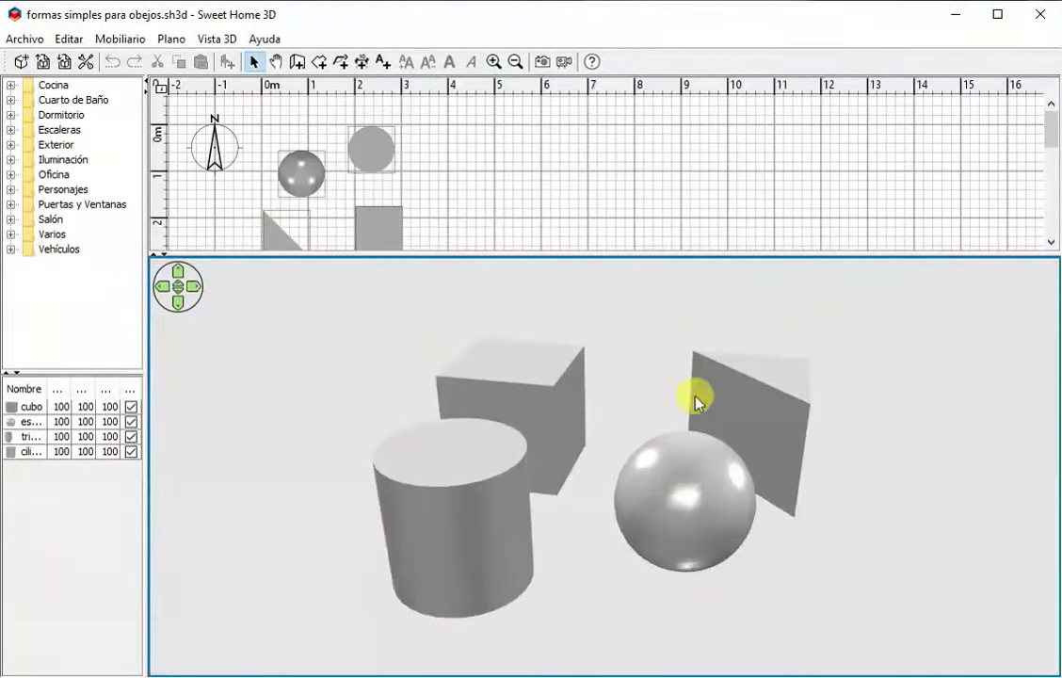
drag(696, 401, 688, 476)
click(302, 174)
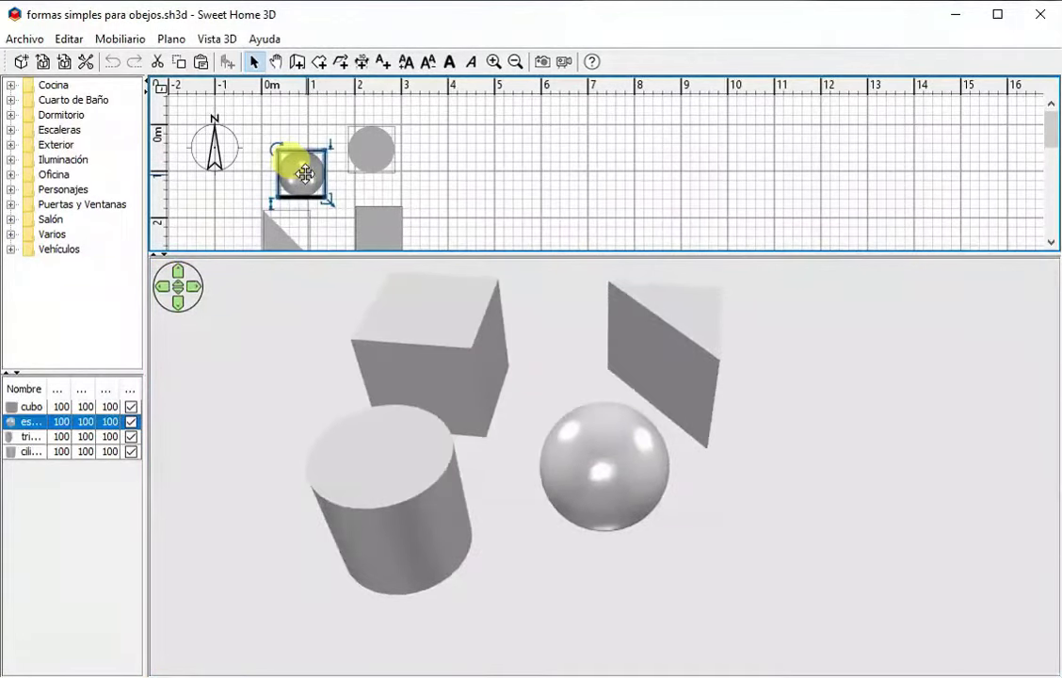
key(Delete)
click(279, 231)
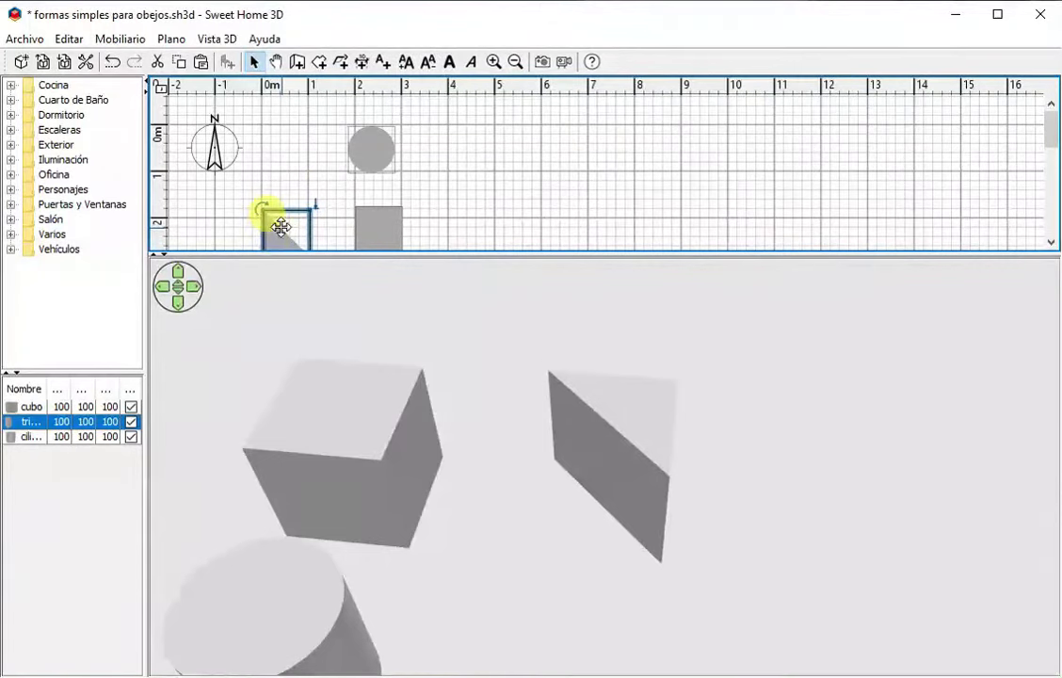
key(Delete)
Move the cube and the cylinder apart in the plan, placing the cylinder at about X 368, Y 286 cm
drag(708, 476, 547, 490)
click(374, 226)
drag(373, 225, 269, 208)
drag(371, 148, 432, 257)
Resize the cylinder into a thin table leg 4 cm wide, 4 cm deep and 60 cm high
double_click(430, 255)
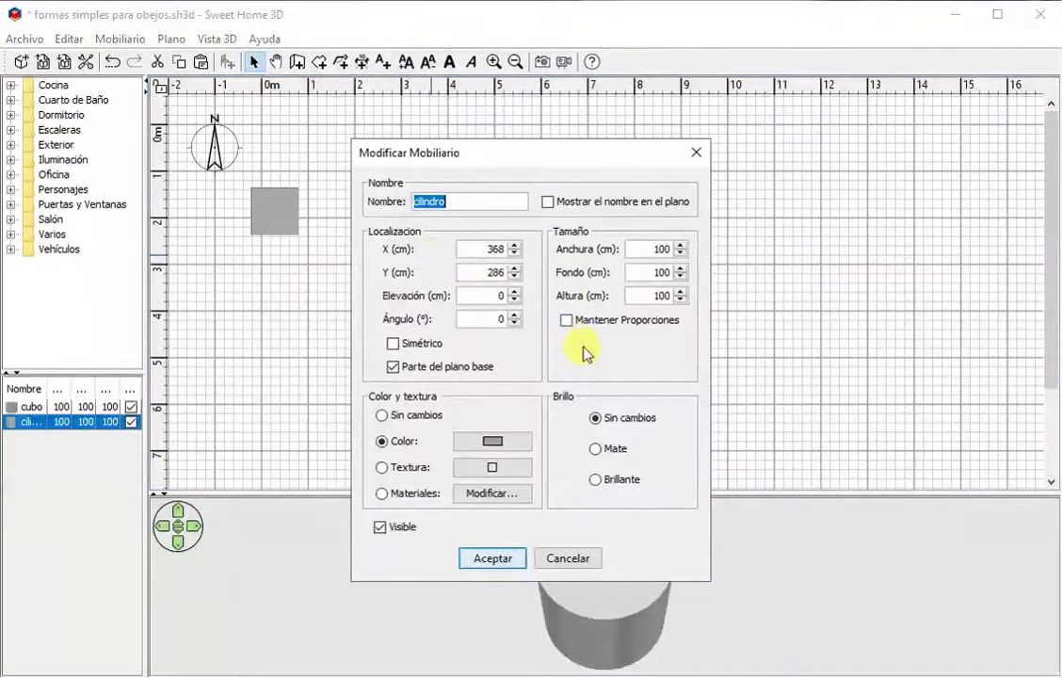
drag(562, 156, 590, 120)
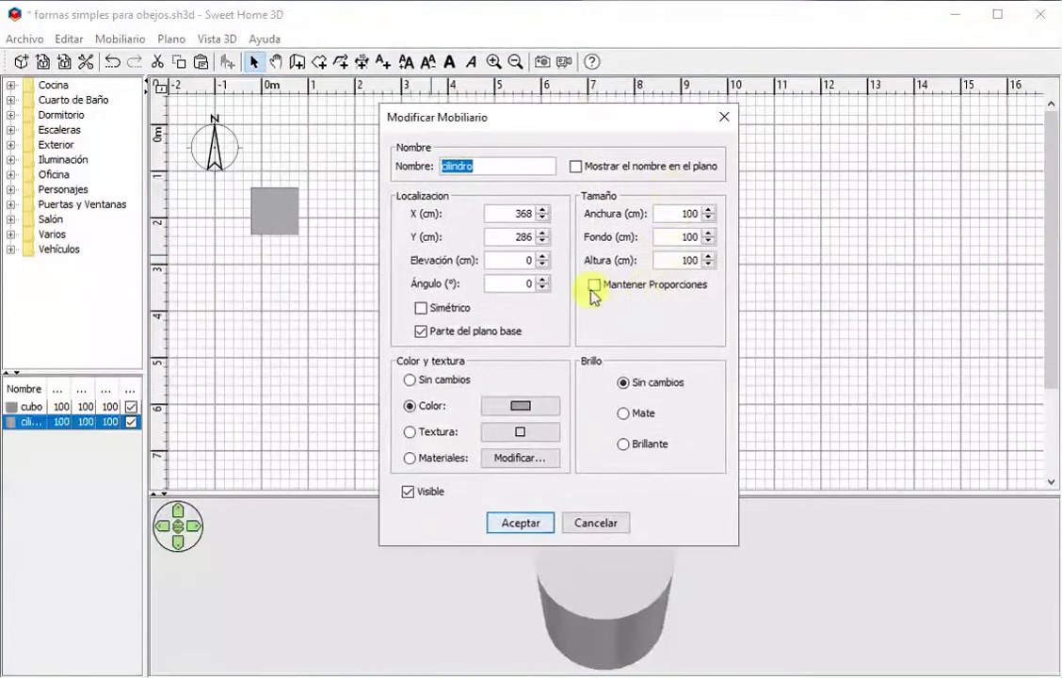
click(657, 236)
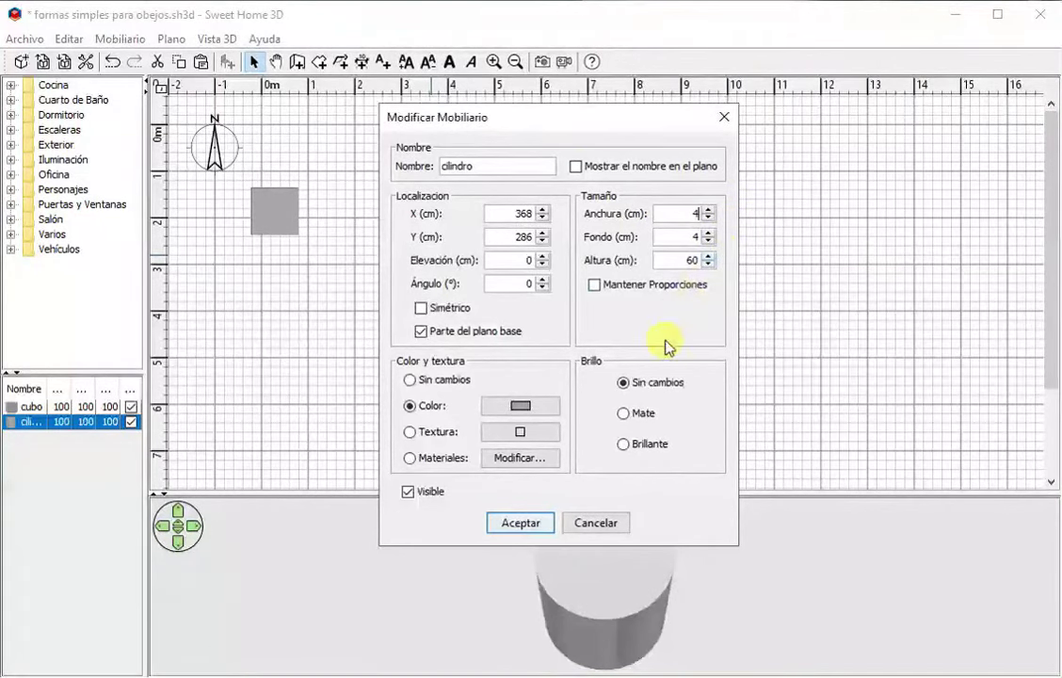
drag(568, 122, 643, 75)
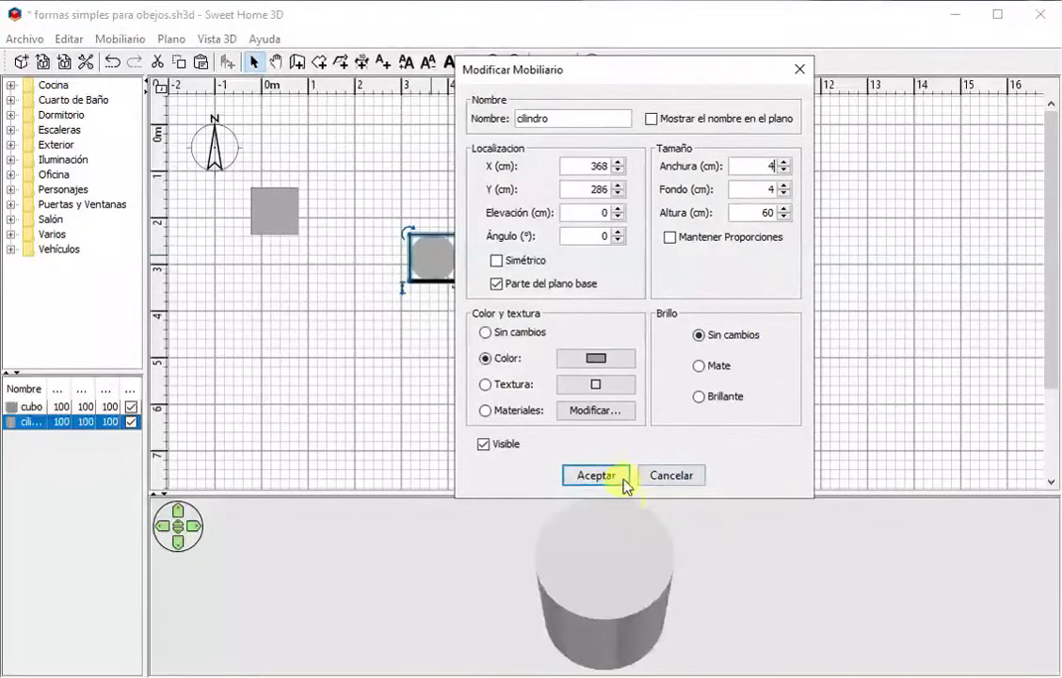
click(595, 476)
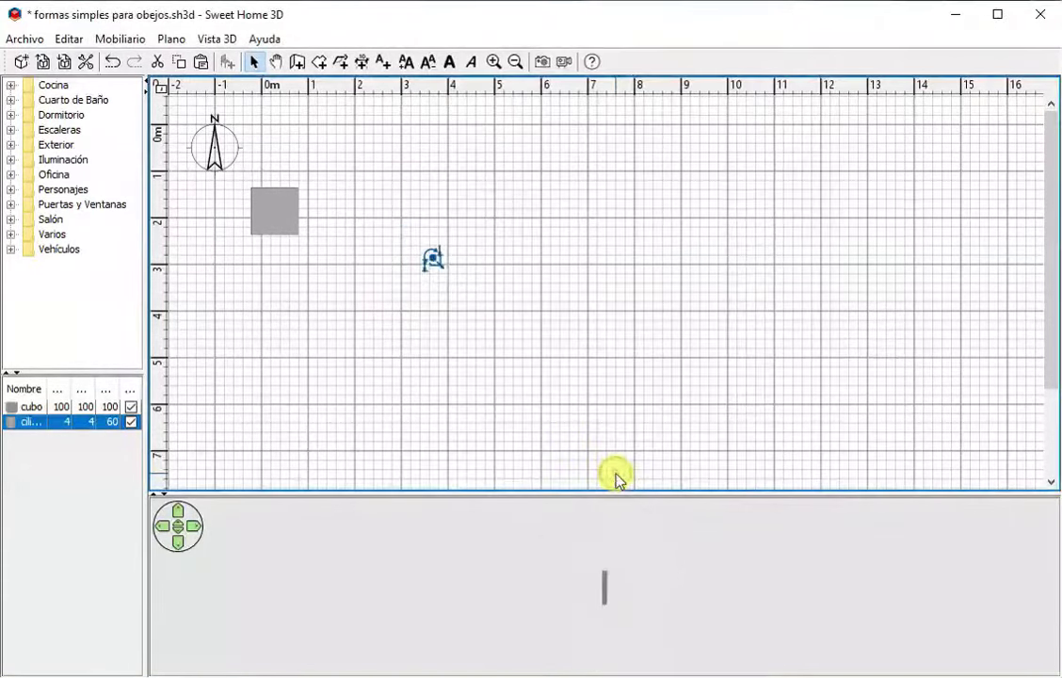
Reposition the thin cylinder at about X 213.9, Y 296.7 cm and bring the cube close to it on its north side
click(635, 589)
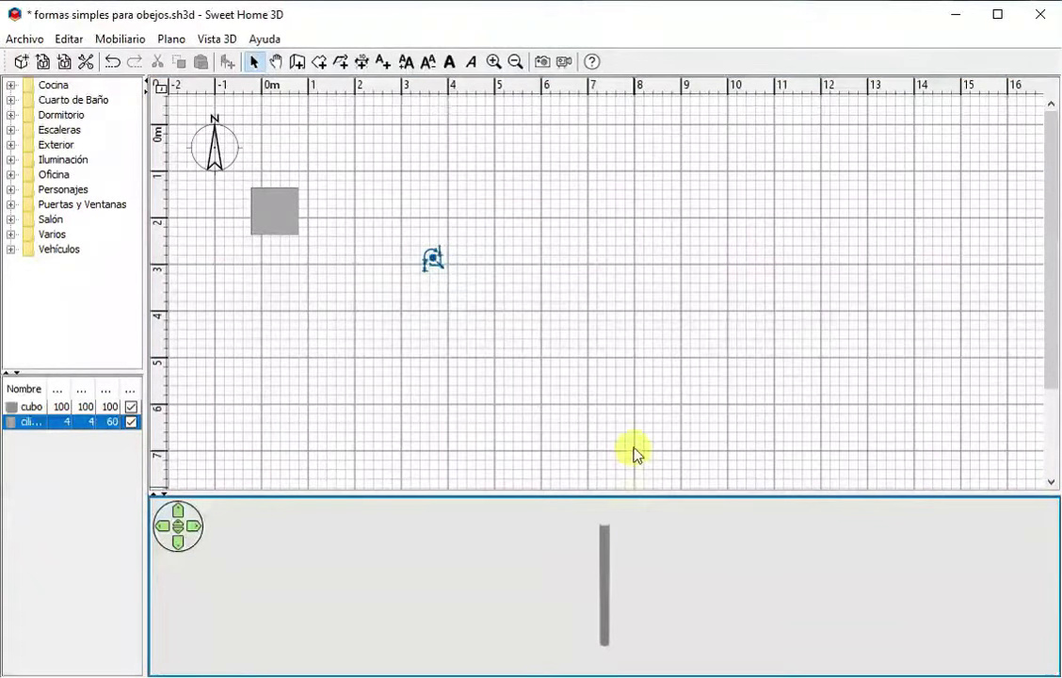
click(468, 275)
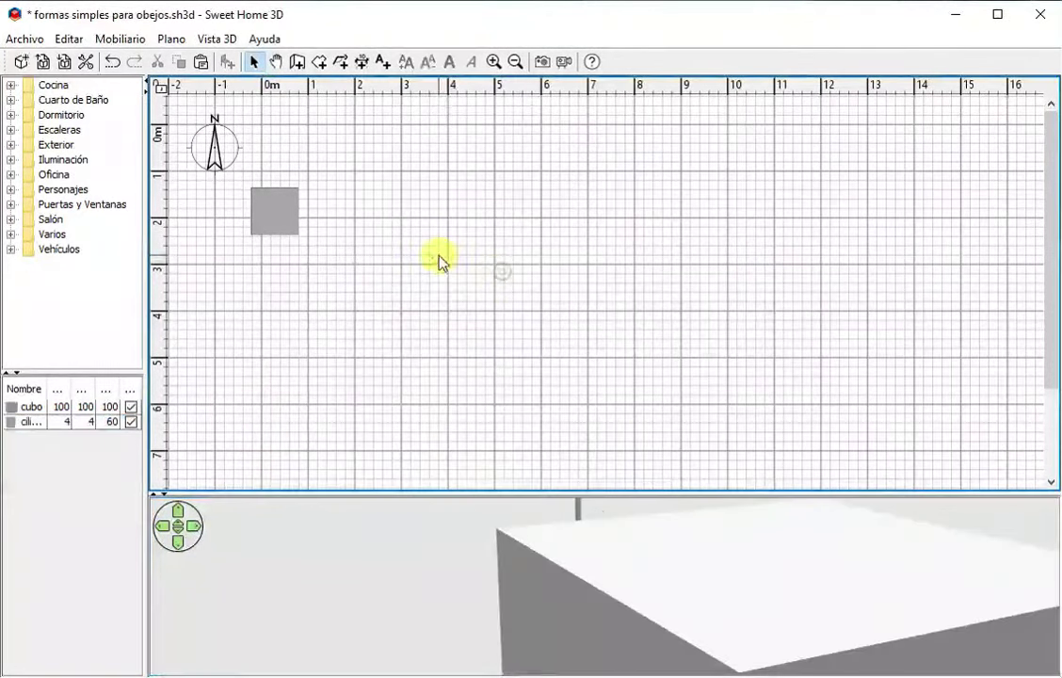
click(494, 64)
click(494, 64)
click(493, 64)
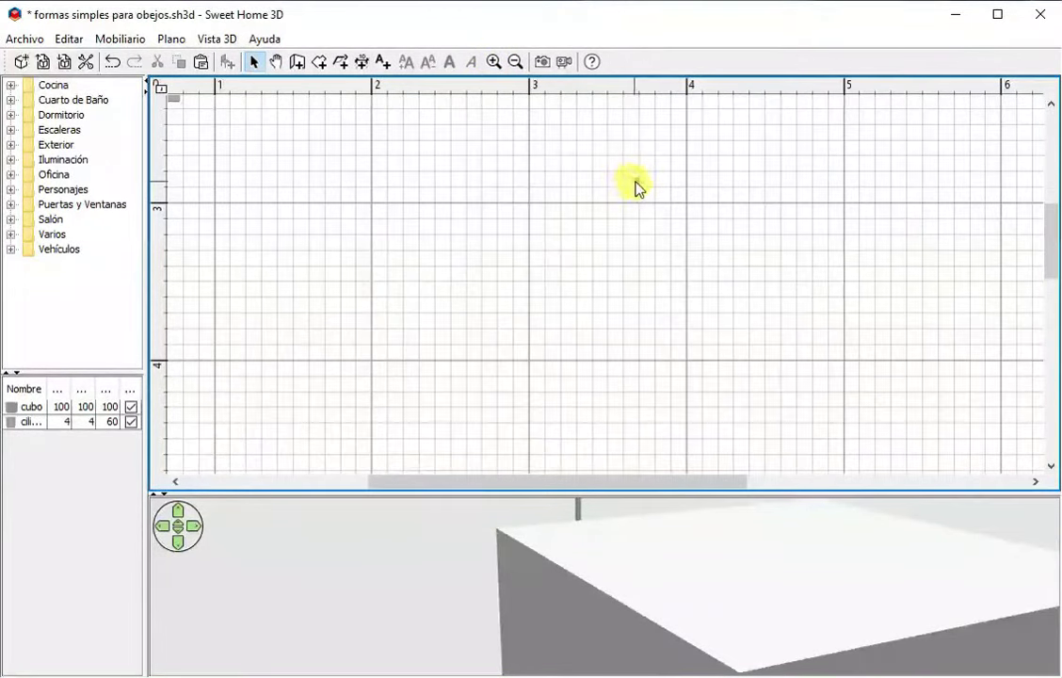
drag(635, 180, 394, 194)
scroll(445, 204, up, 2)
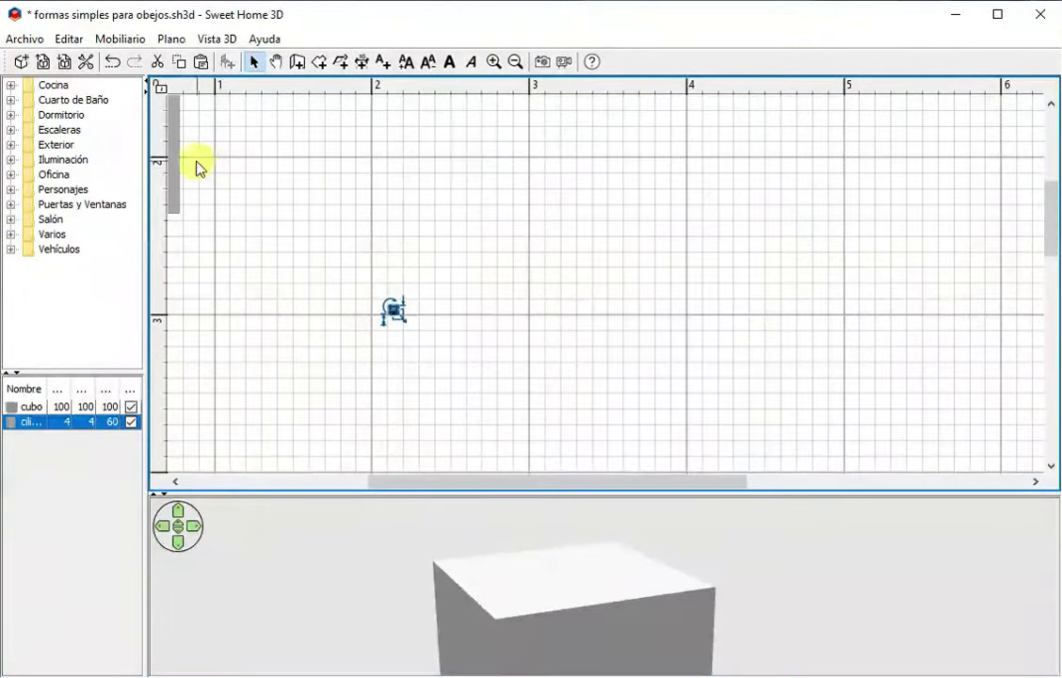
drag(175, 152, 497, 129)
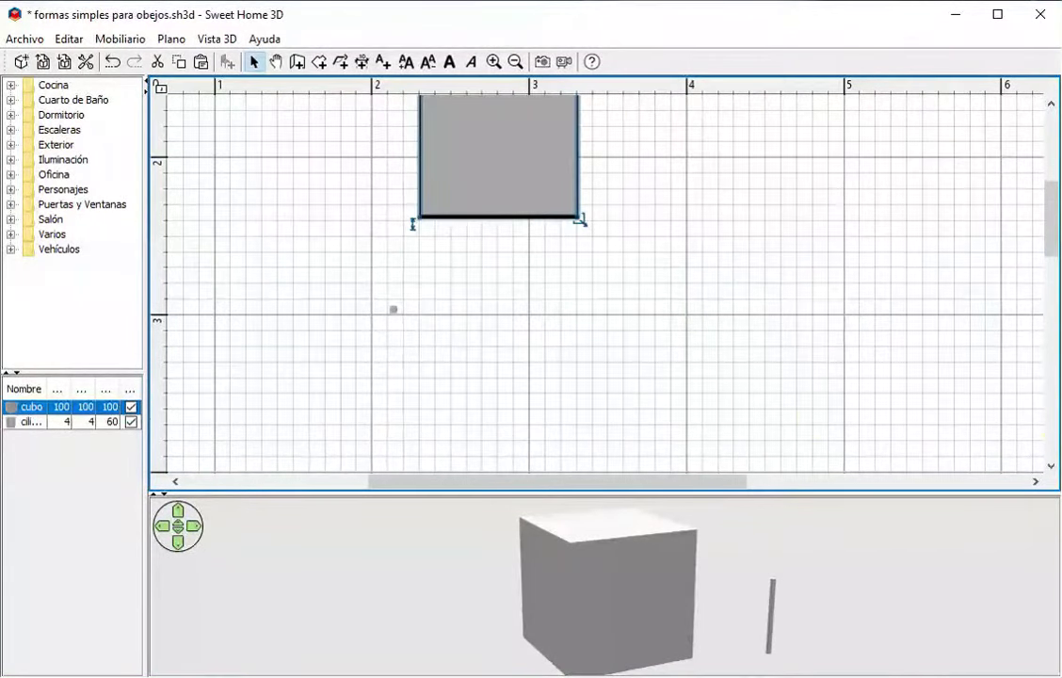
drag(545, 184, 491, 181)
Colour the thin cylinder black and give it the Brillante finish
click(394, 309)
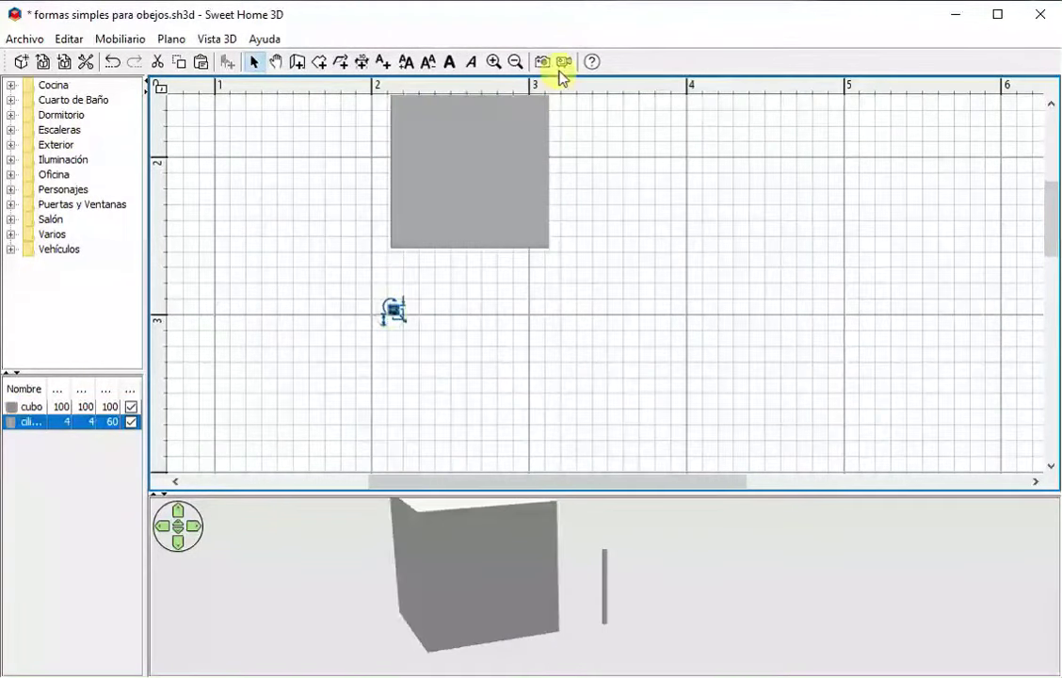
click(491, 64)
click(408, 339)
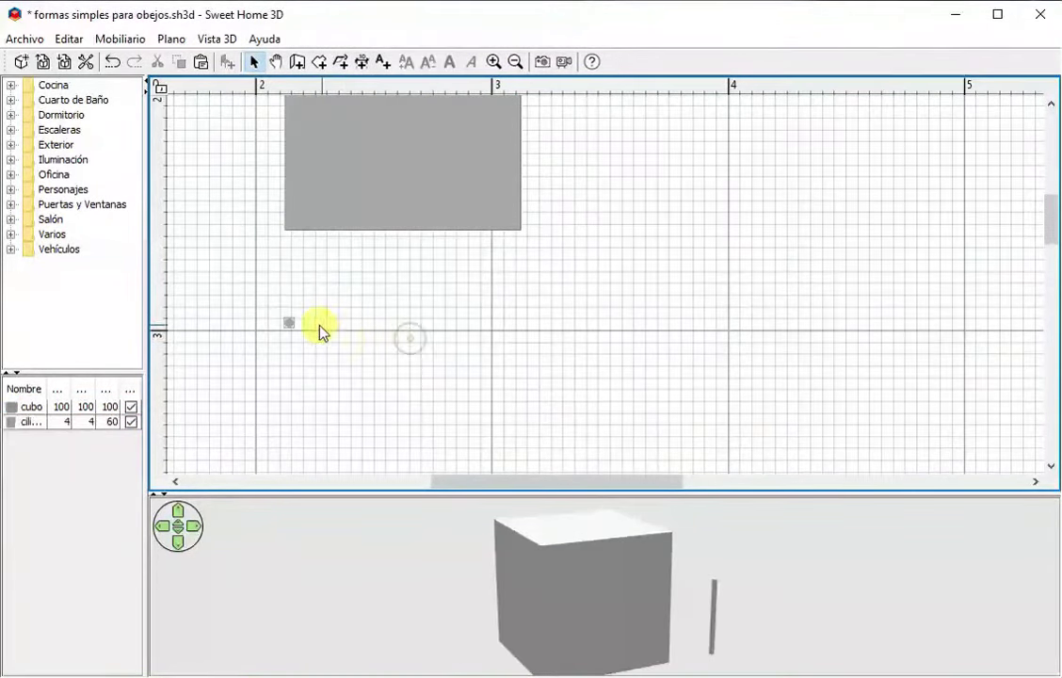
double_click(289, 328)
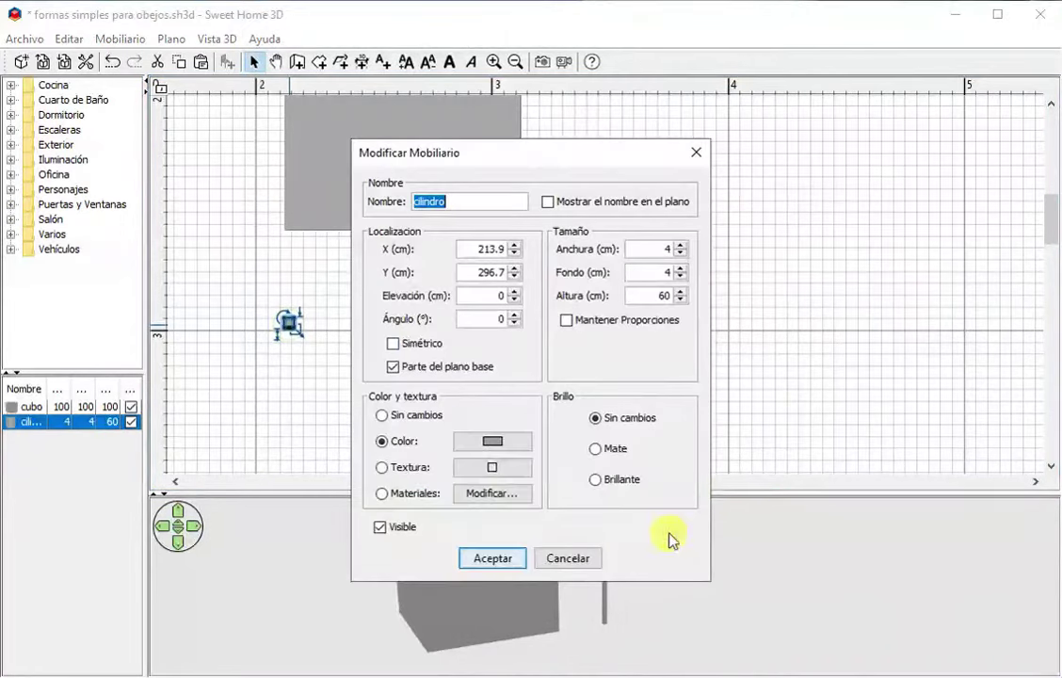
click(497, 438)
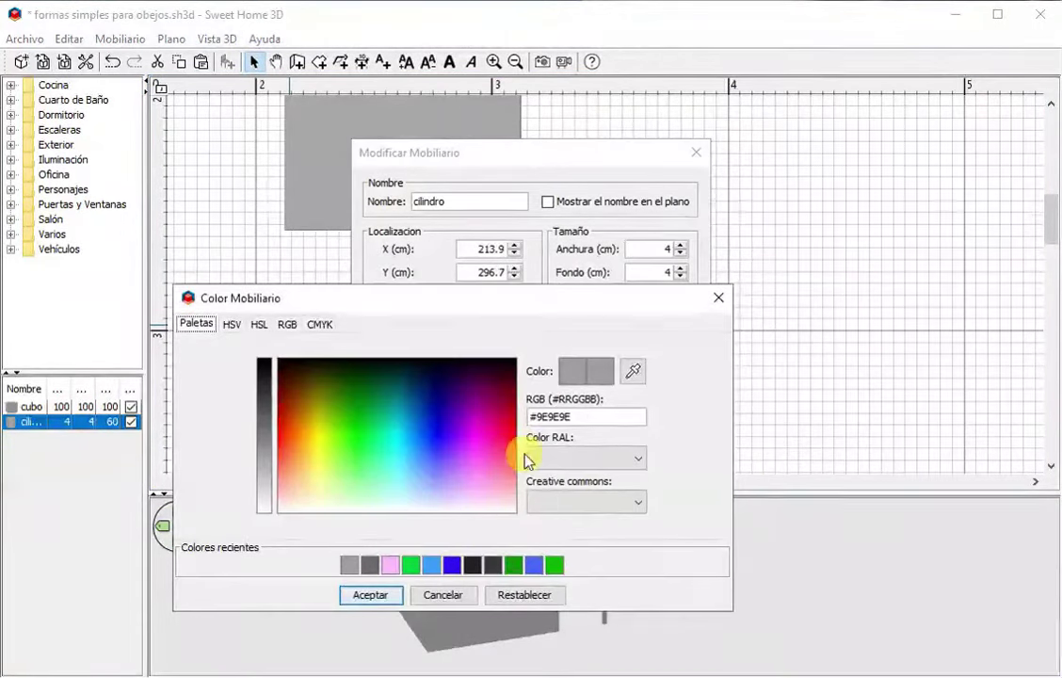
click(368, 596)
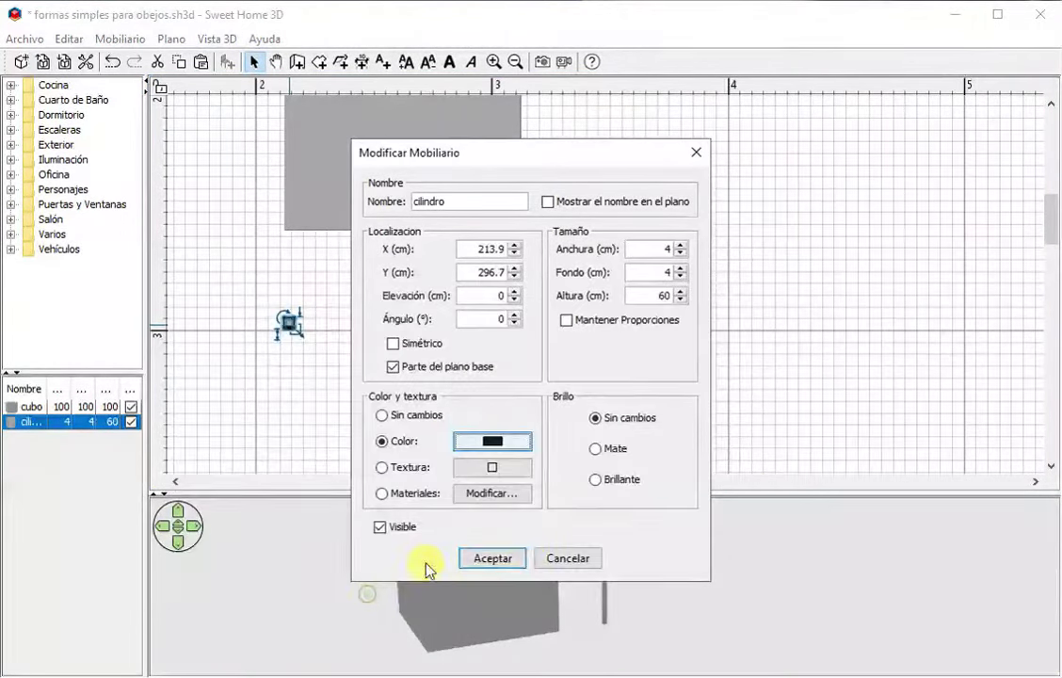
click(595, 480)
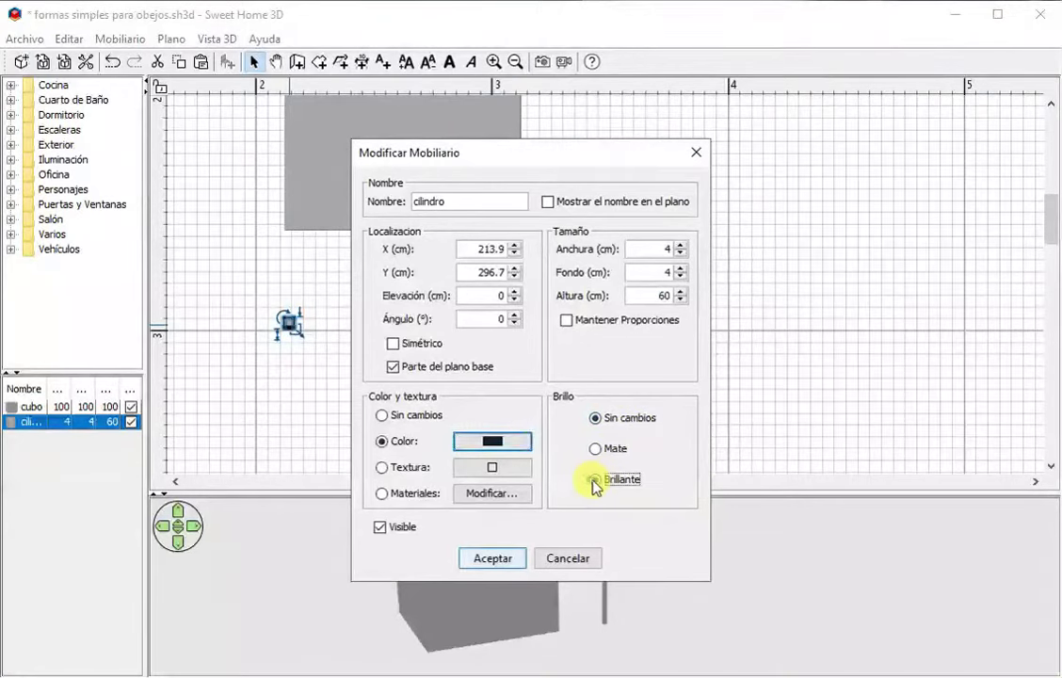
click(509, 558)
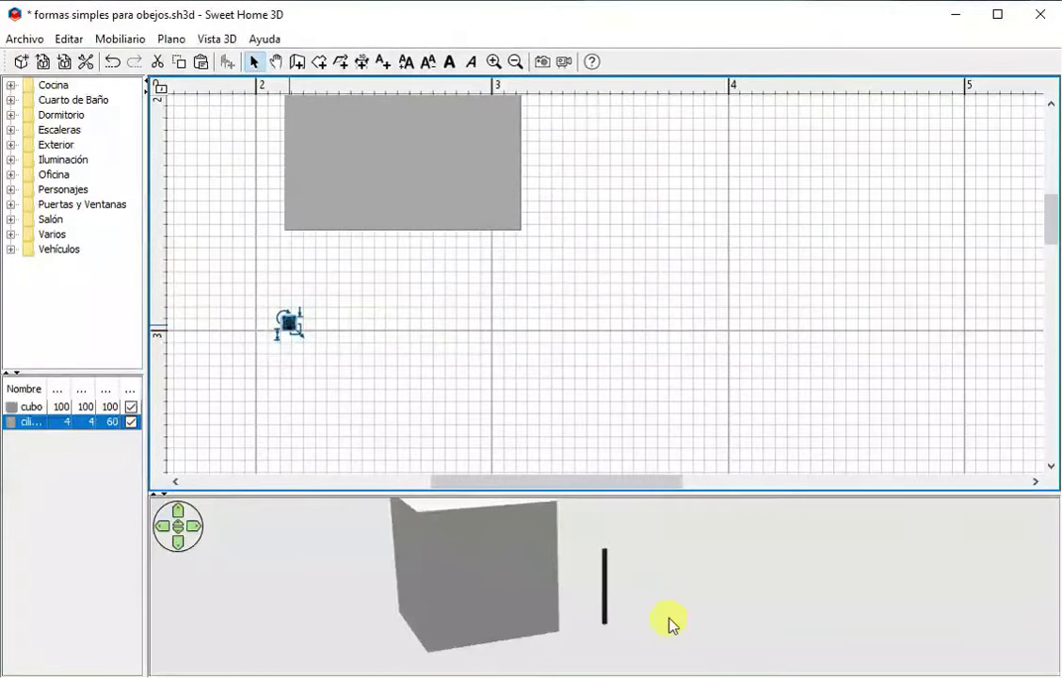
Move the cube east, clear of the black leg, to about X 364.1, Y 232.8 cm
drag(663, 619, 588, 604)
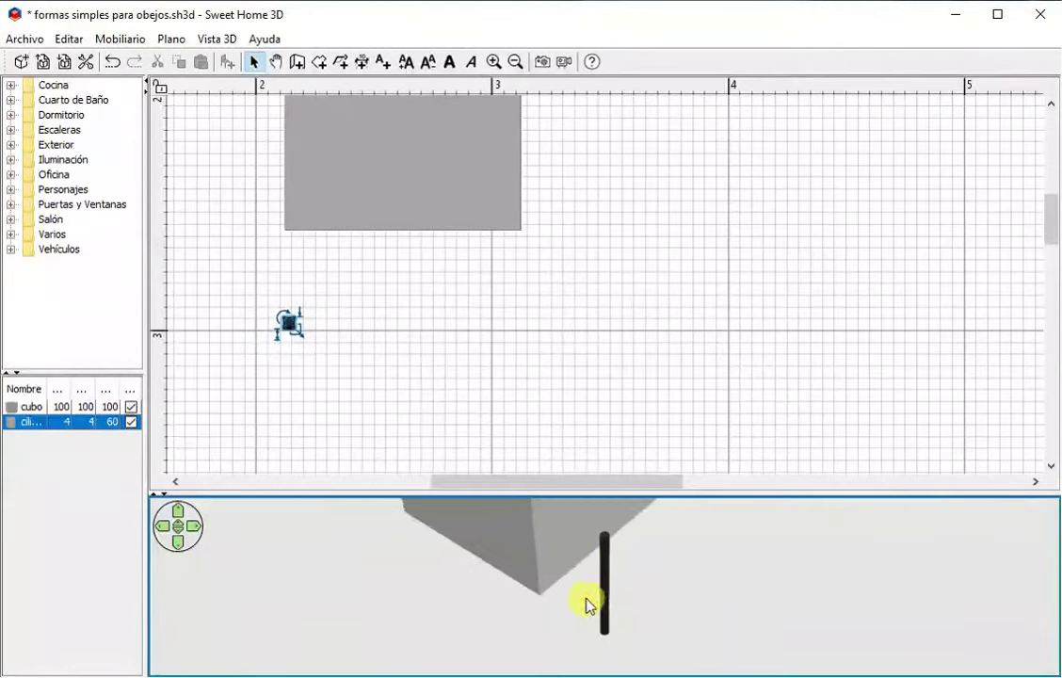
click(429, 154)
drag(506, 192, 664, 233)
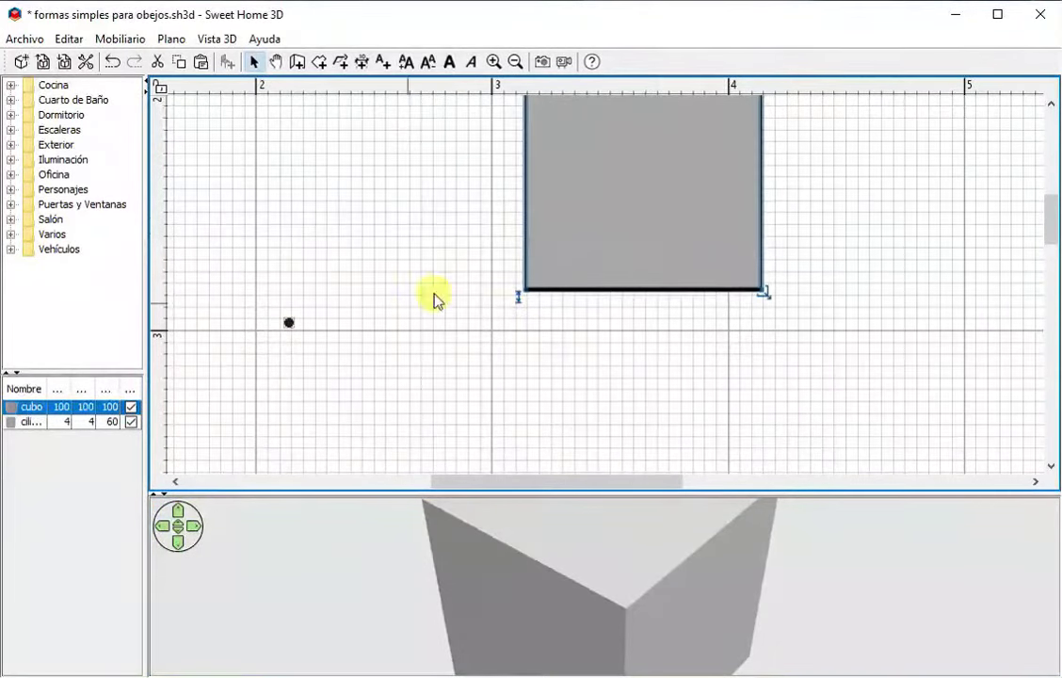
Turn the cube into a black crossbar 80 cm wide, 2 cm deep and 4 cm high
double_click(595, 202)
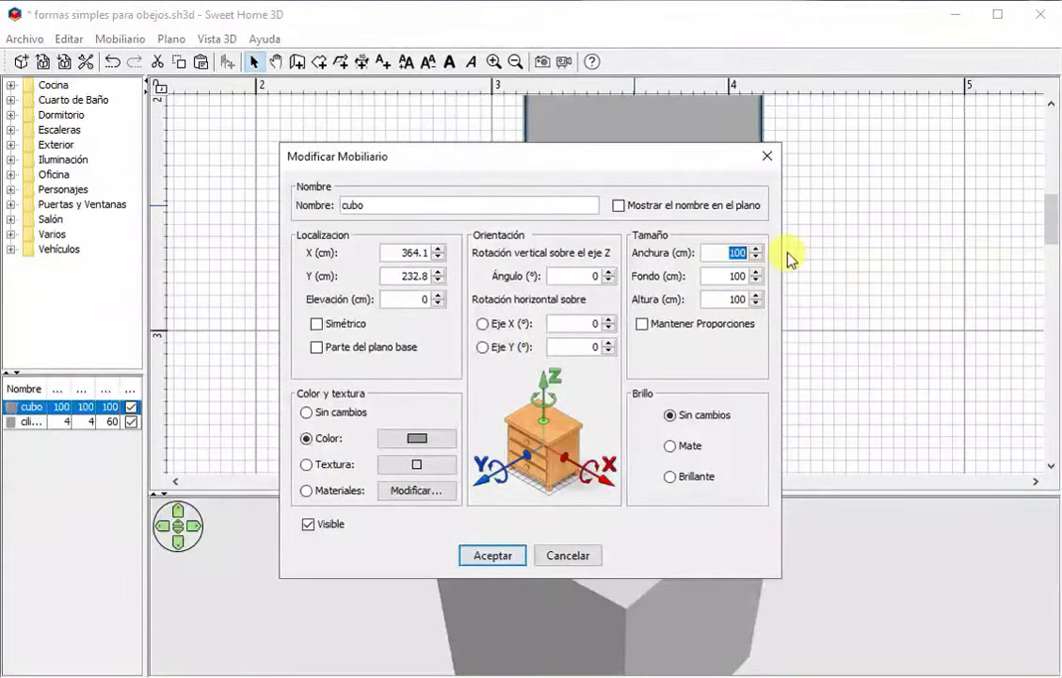
text(80)
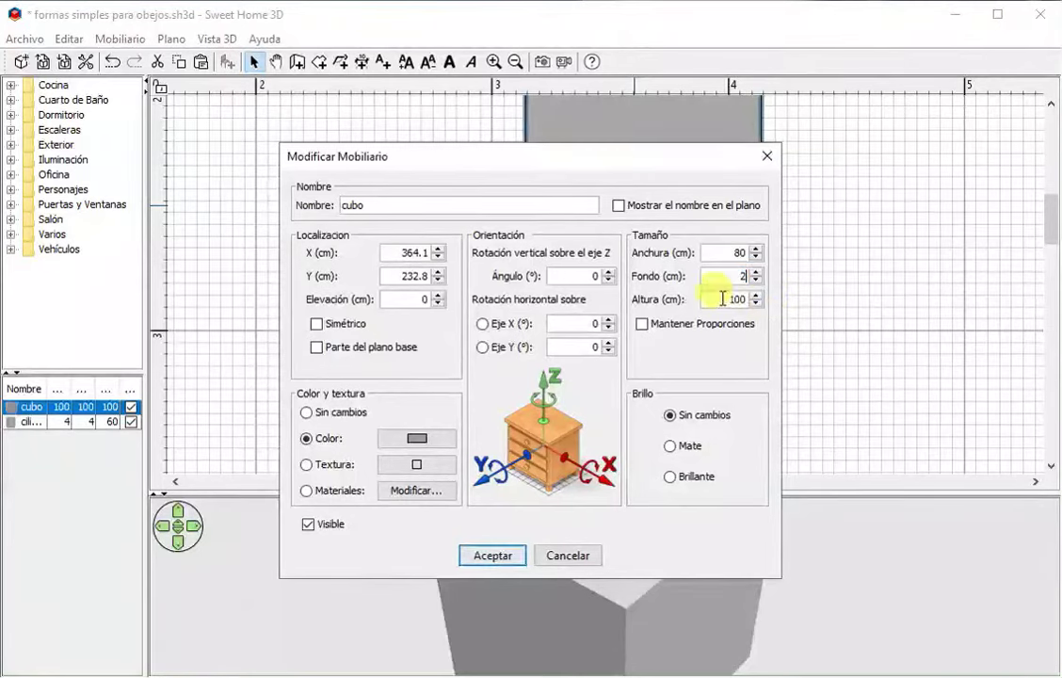
text(4)
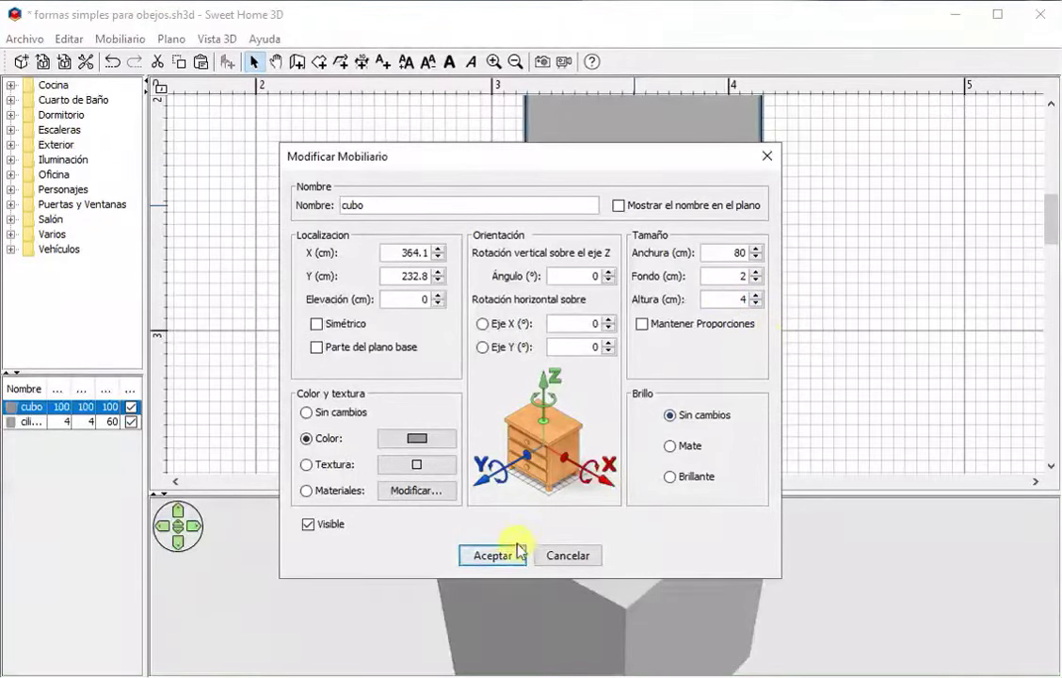
click(417, 438)
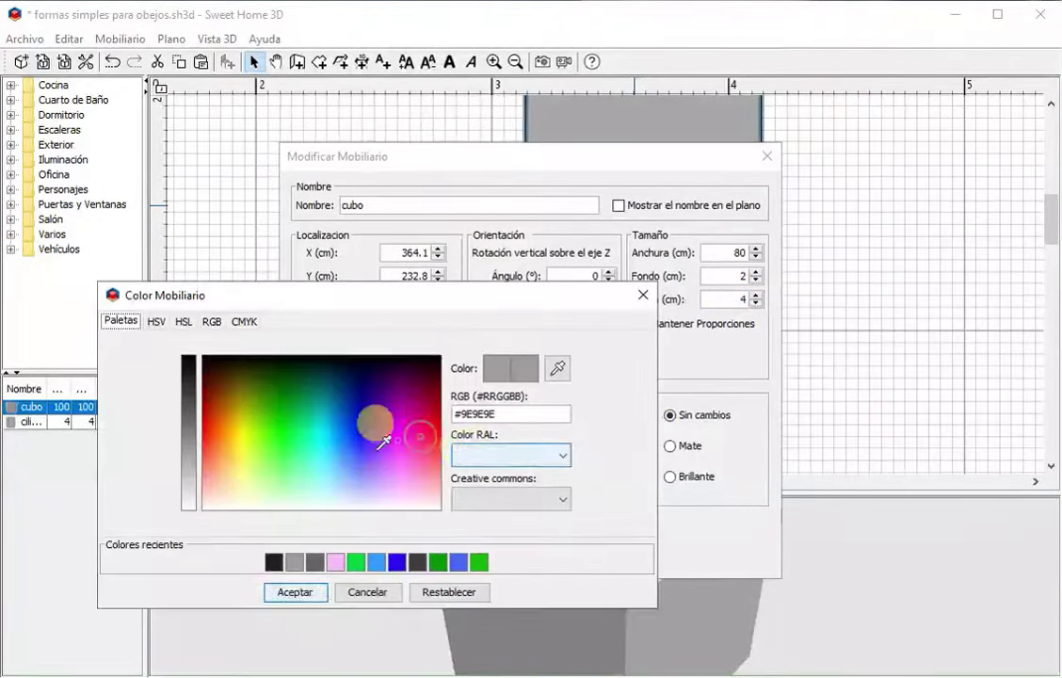
click(290, 590)
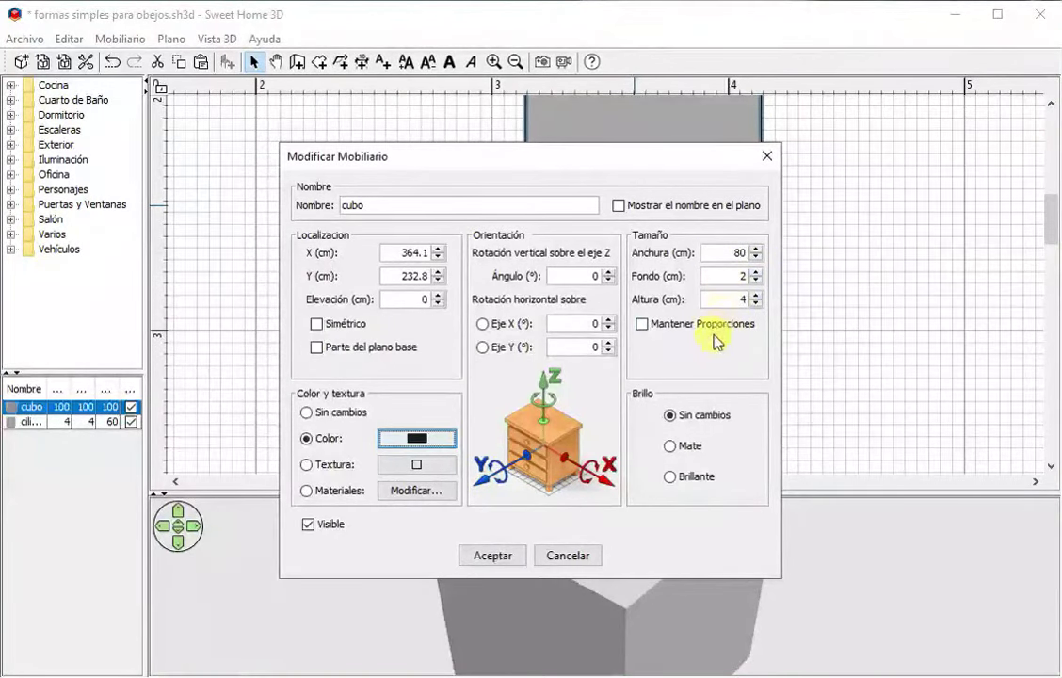
click(505, 559)
Place the black crossbar with its west end centred on the cylindrical leg and check their joint in the 3D view
drag(659, 569, 398, 324)
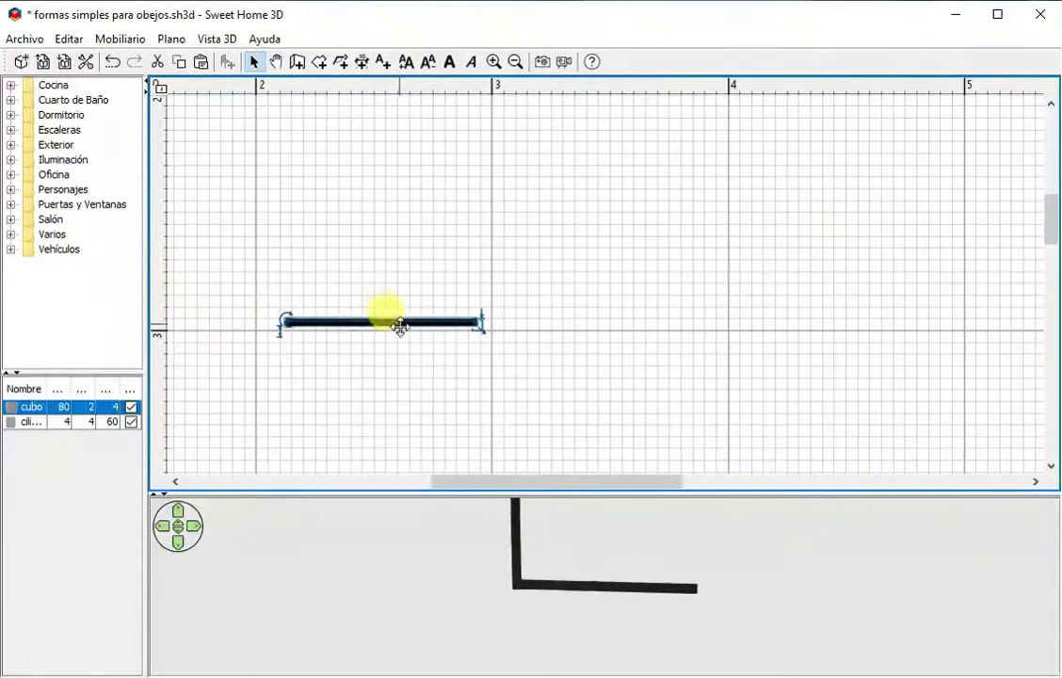
click(681, 576)
drag(578, 493, 650, 379)
scroll(656, 375, up, 3)
drag(497, 332, 545, 500)
click(379, 247)
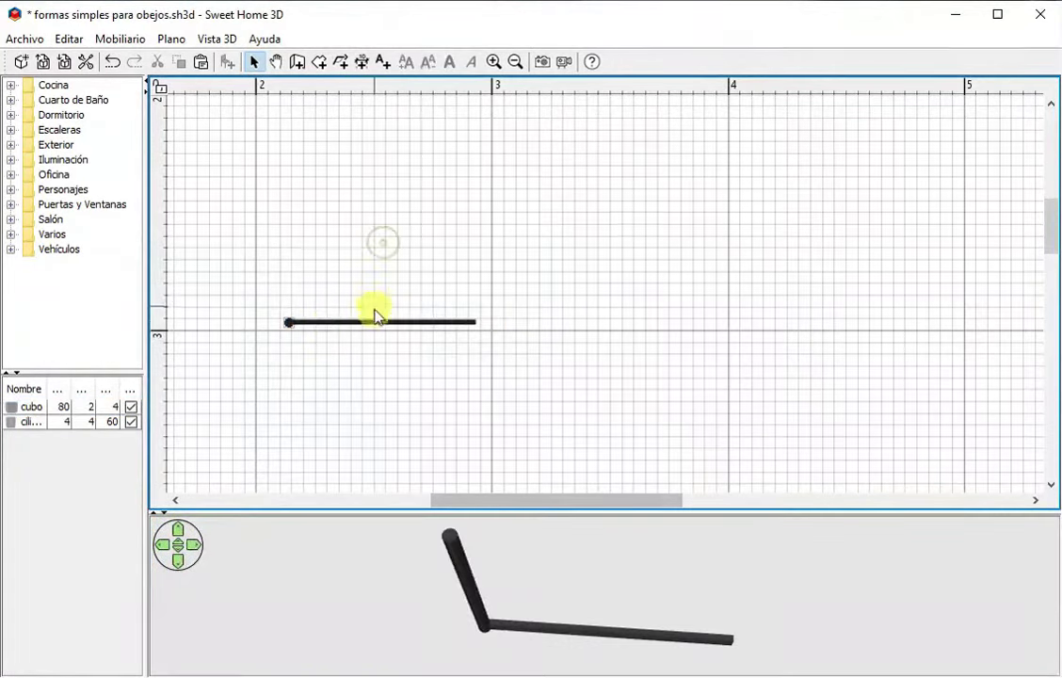
drag(595, 605, 578, 564)
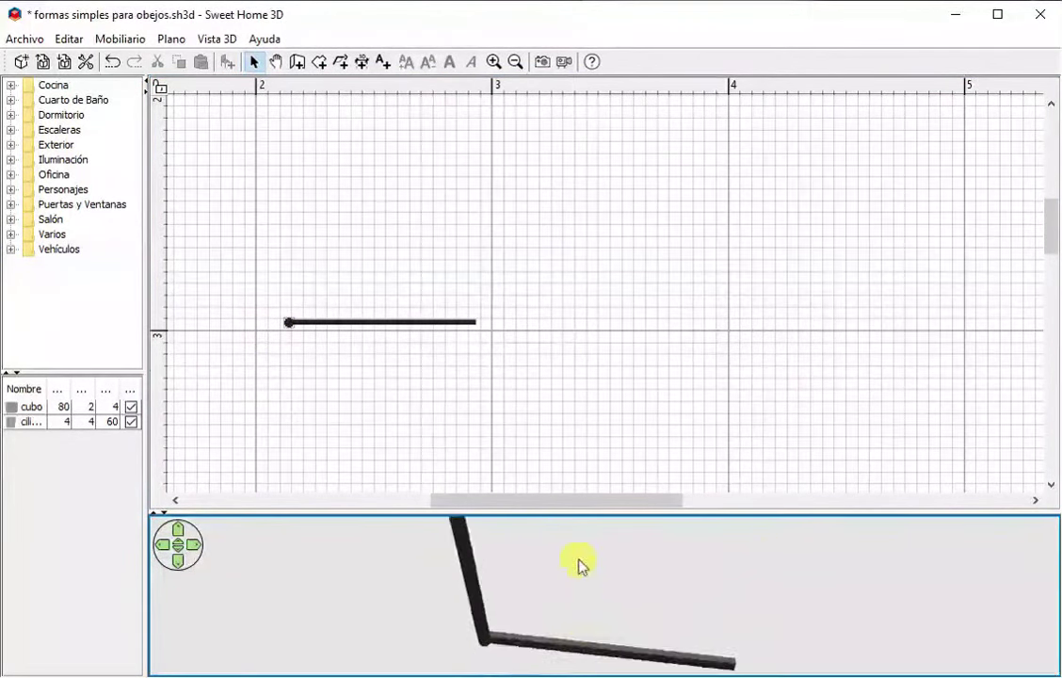
click(564, 379)
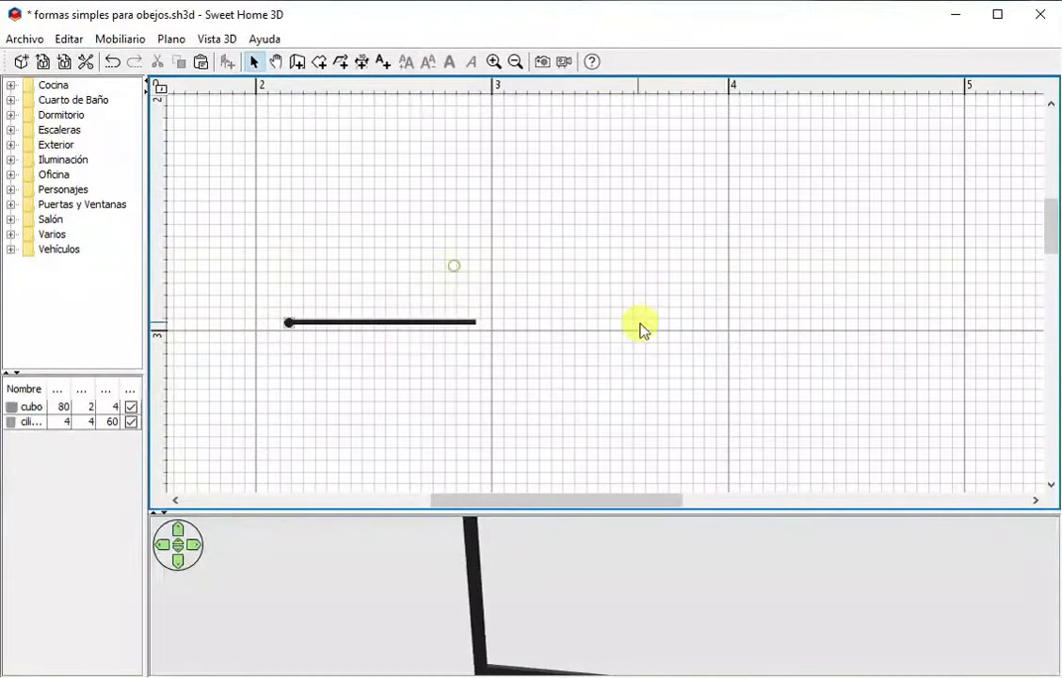
Duplicate the black cylindrical leg and place the copy at the crossbar's east end
click(287, 322)
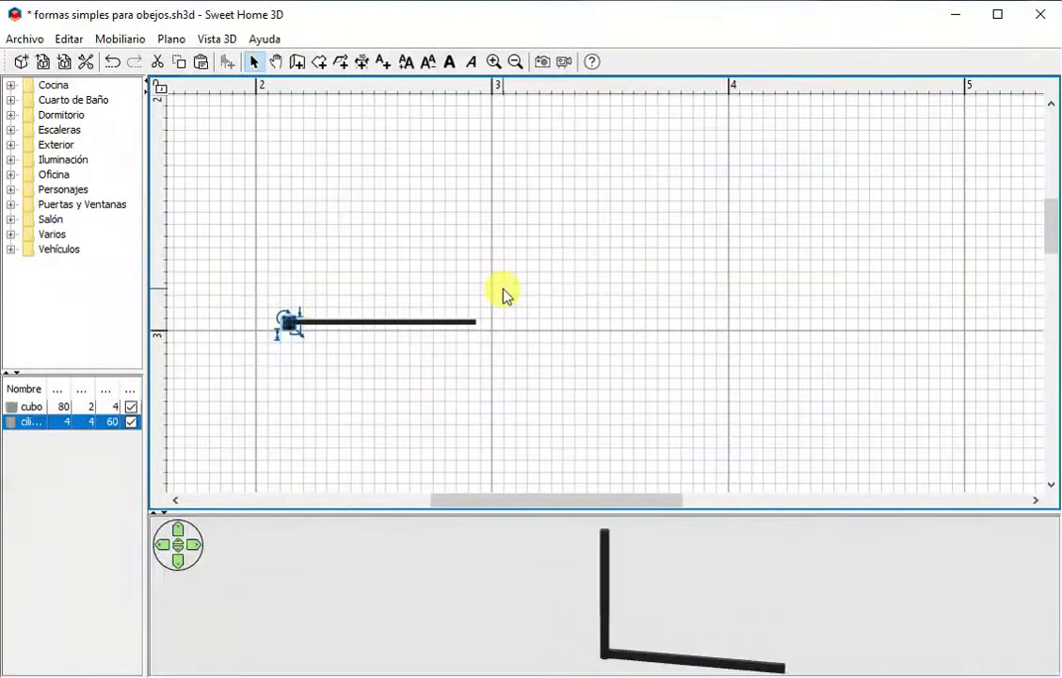
click(201, 62)
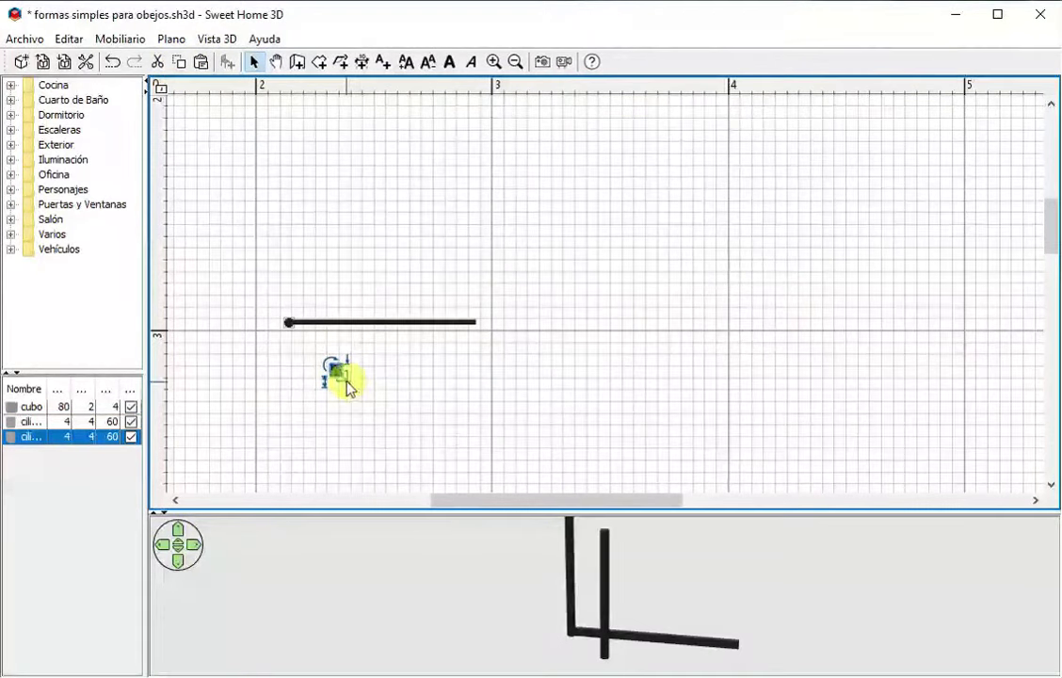
drag(336, 369, 480, 322)
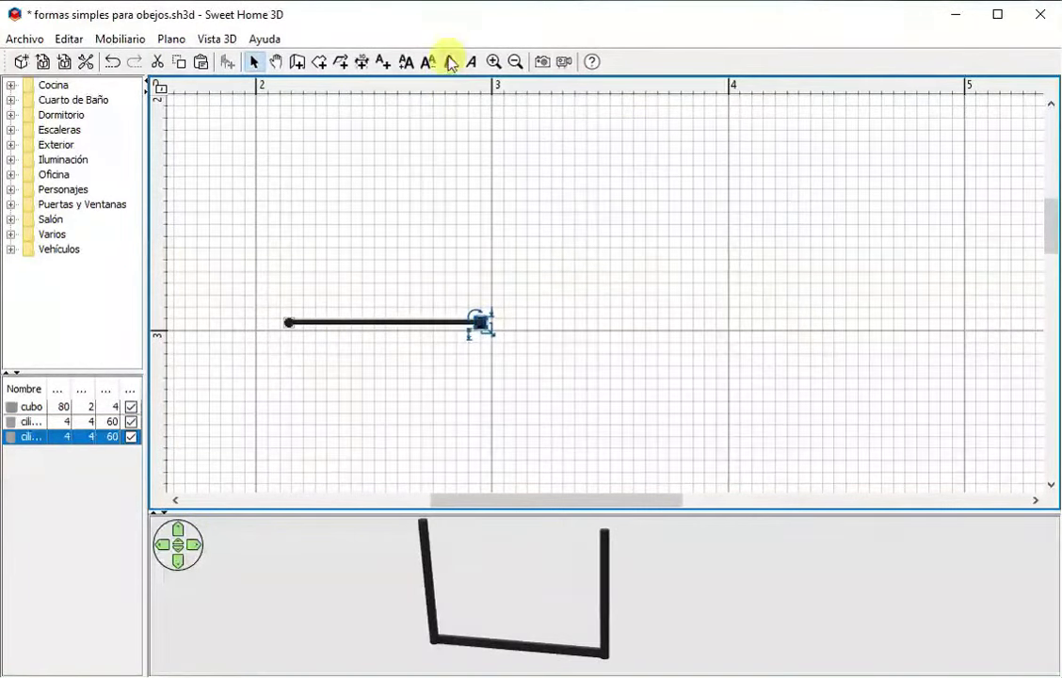
Refine the second leg's position so it sits on the crossbar's east end
click(494, 63)
click(493, 62)
click(493, 62)
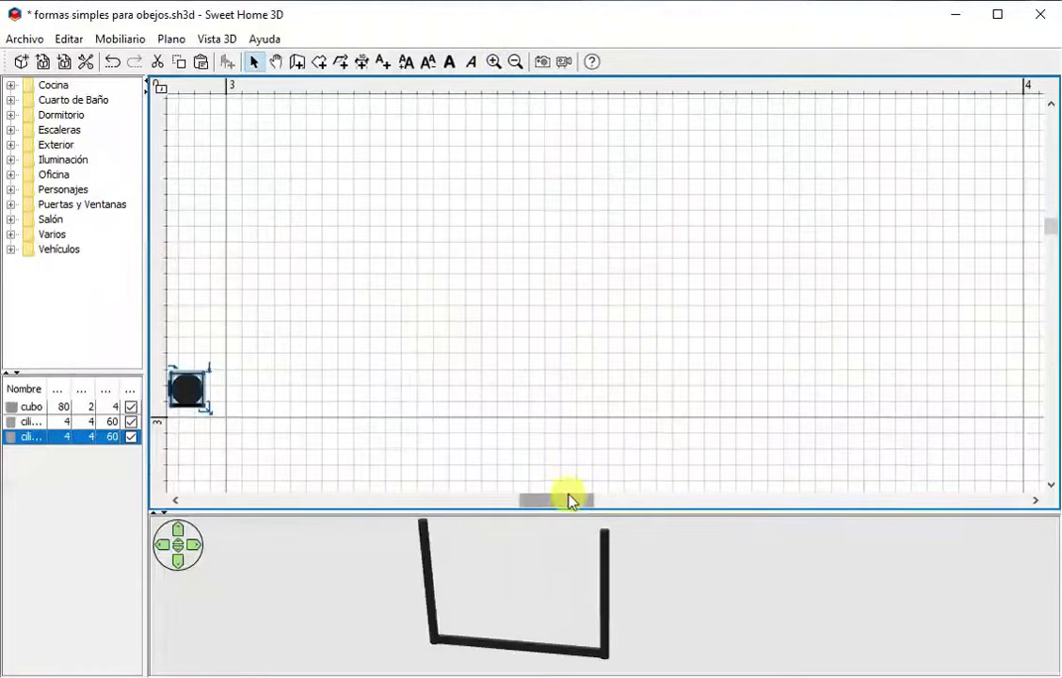
drag(570, 499, 511, 499)
click(640, 279)
drag(882, 385, 849, 382)
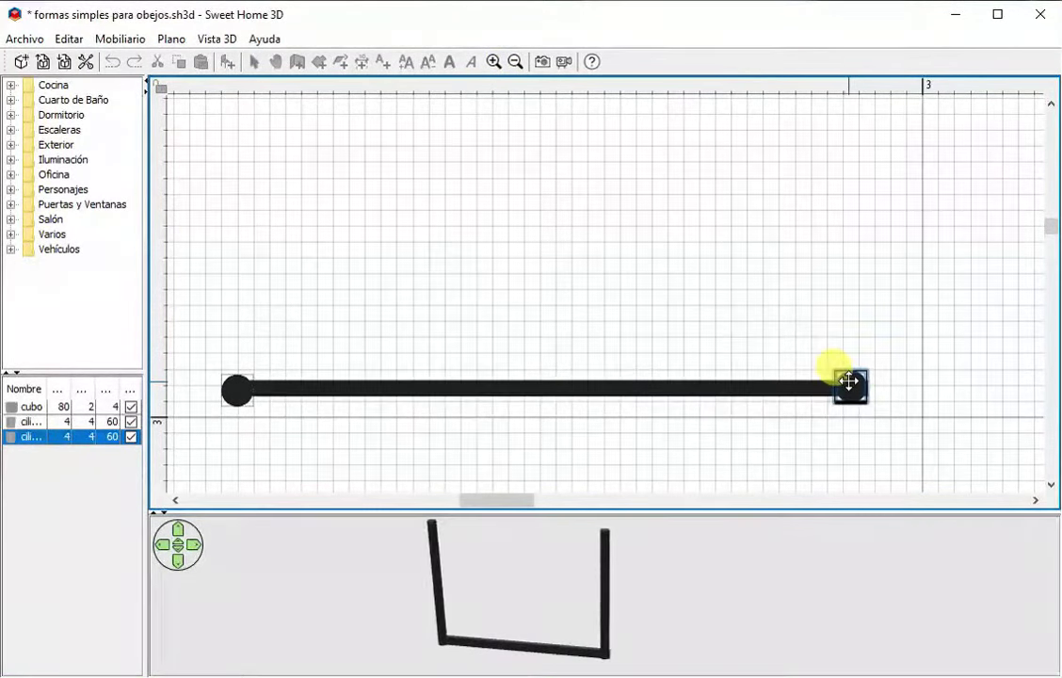
click(699, 315)
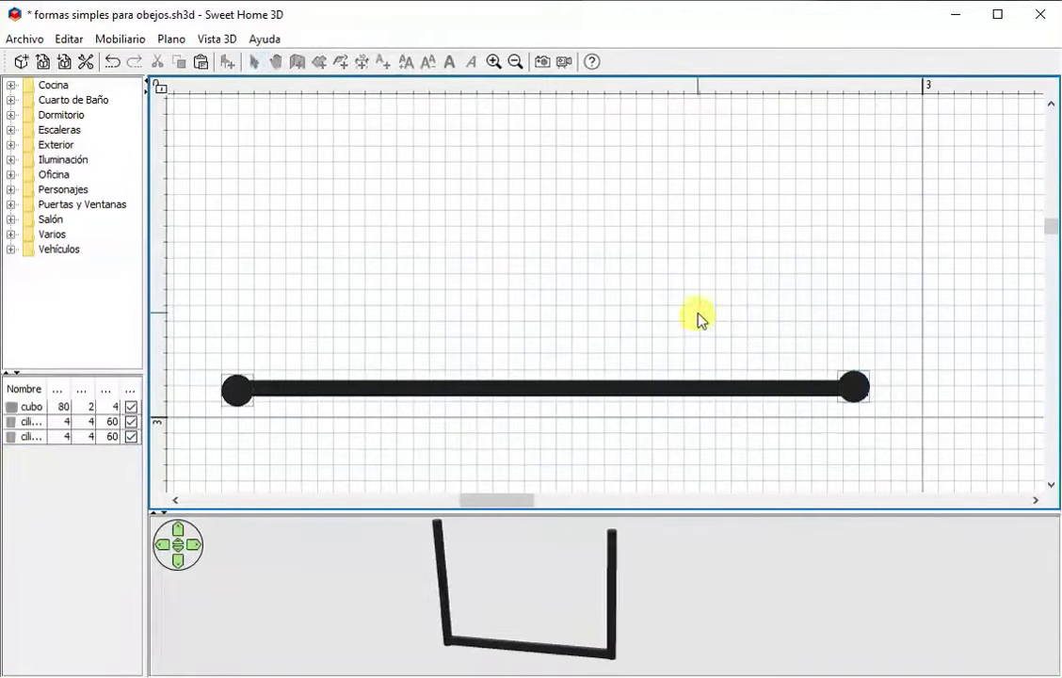
Move the crossbar slightly north and set both cylindrical legs centred on its two ends again
click(242, 382)
drag(242, 382, 312, 369)
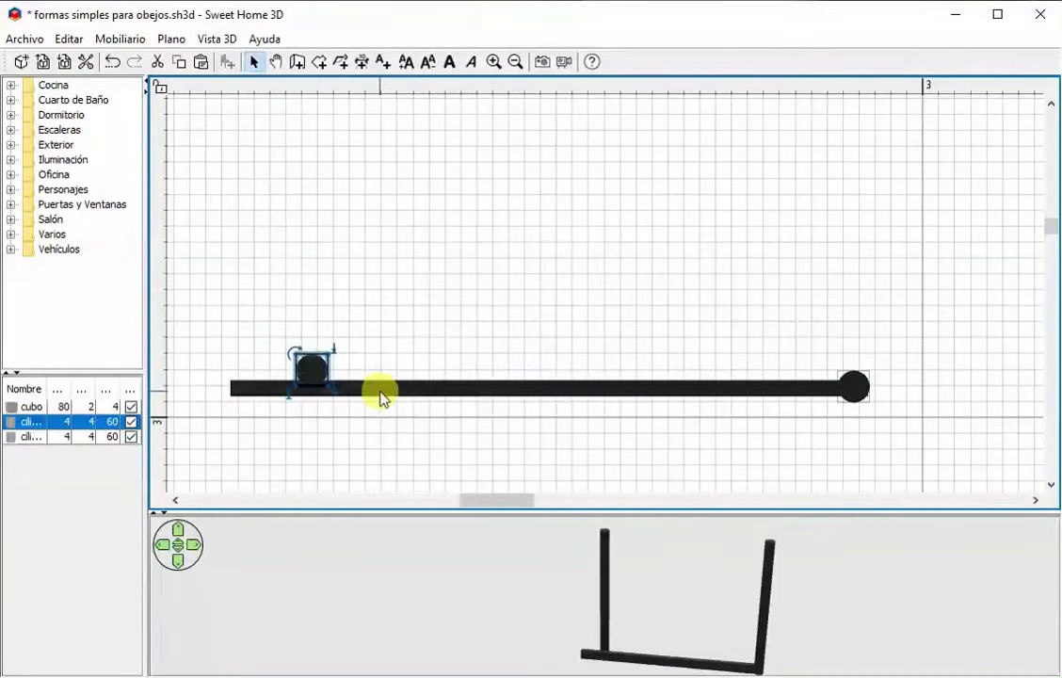
drag(382, 387, 393, 327)
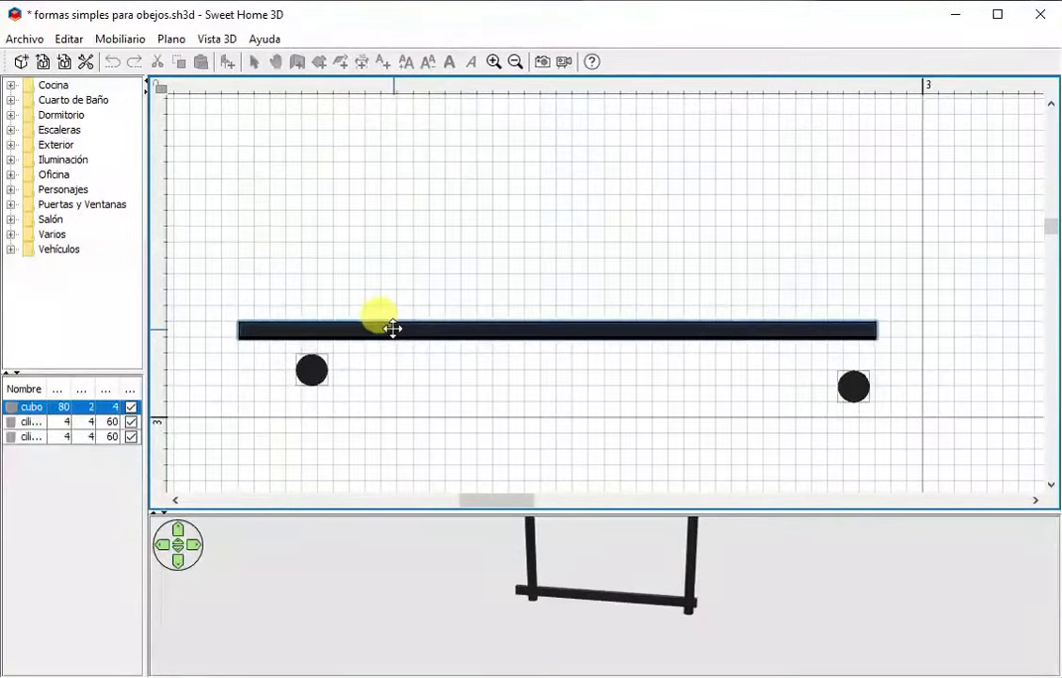
drag(325, 380, 236, 326)
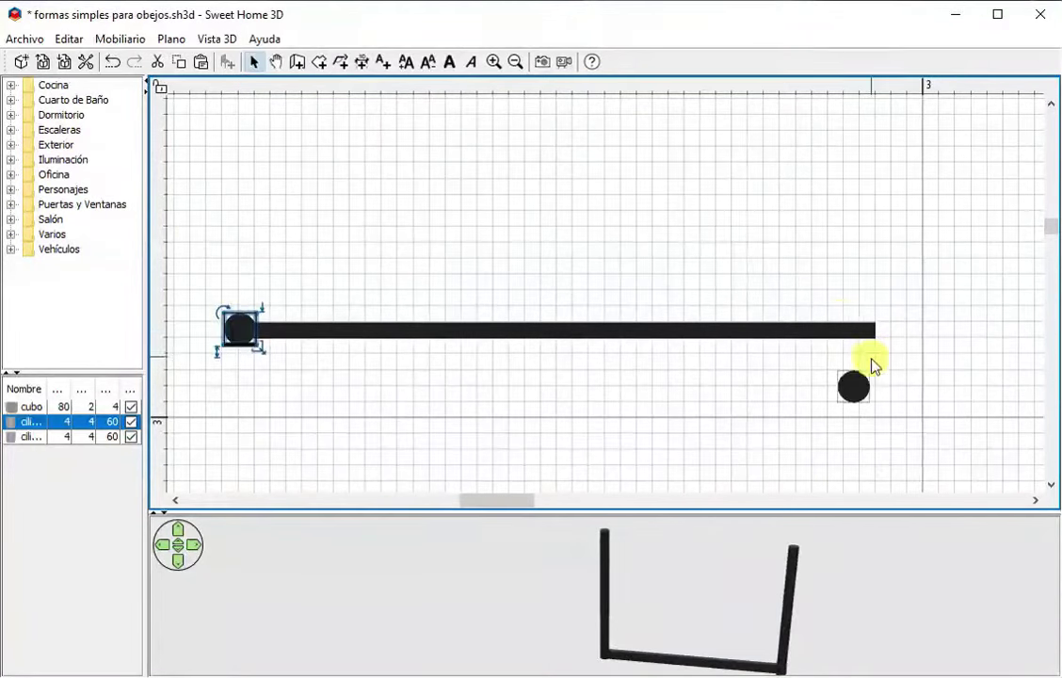
drag(854, 379, 859, 328)
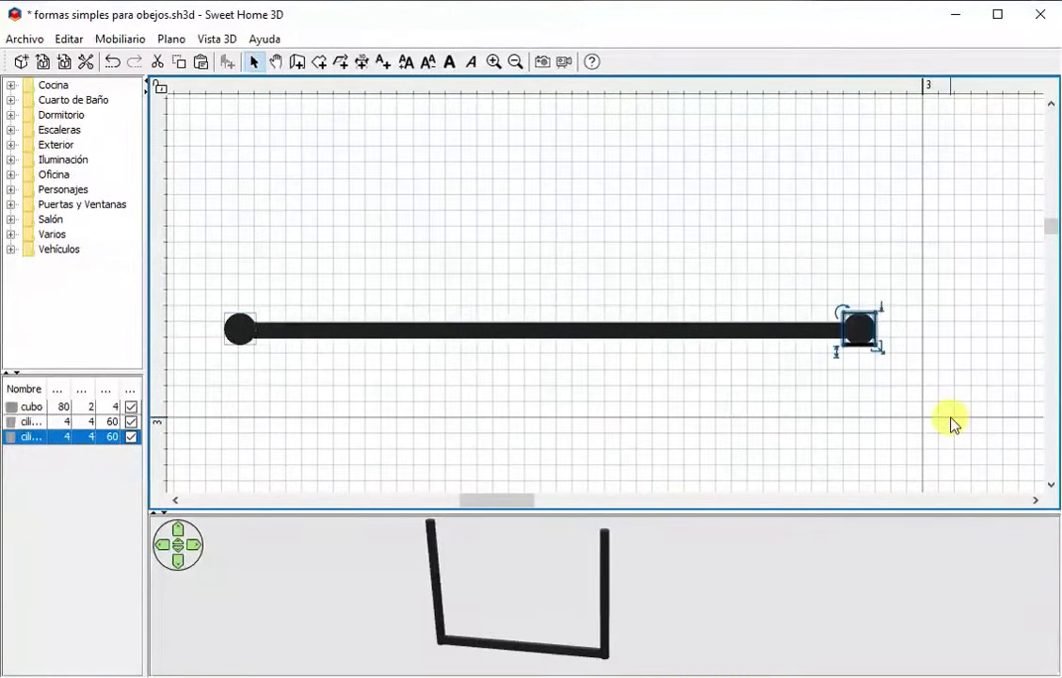
Check the brace height in the product photo and raise the crossbar a little above the feet of the legs
click(661, 674)
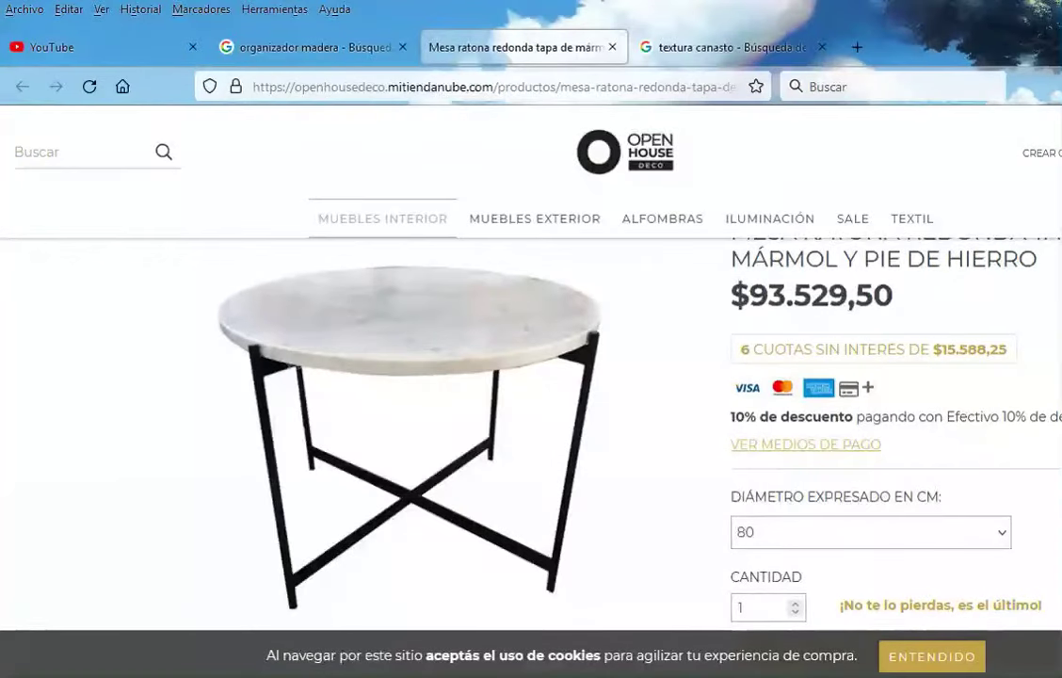
key(alt+Tab)
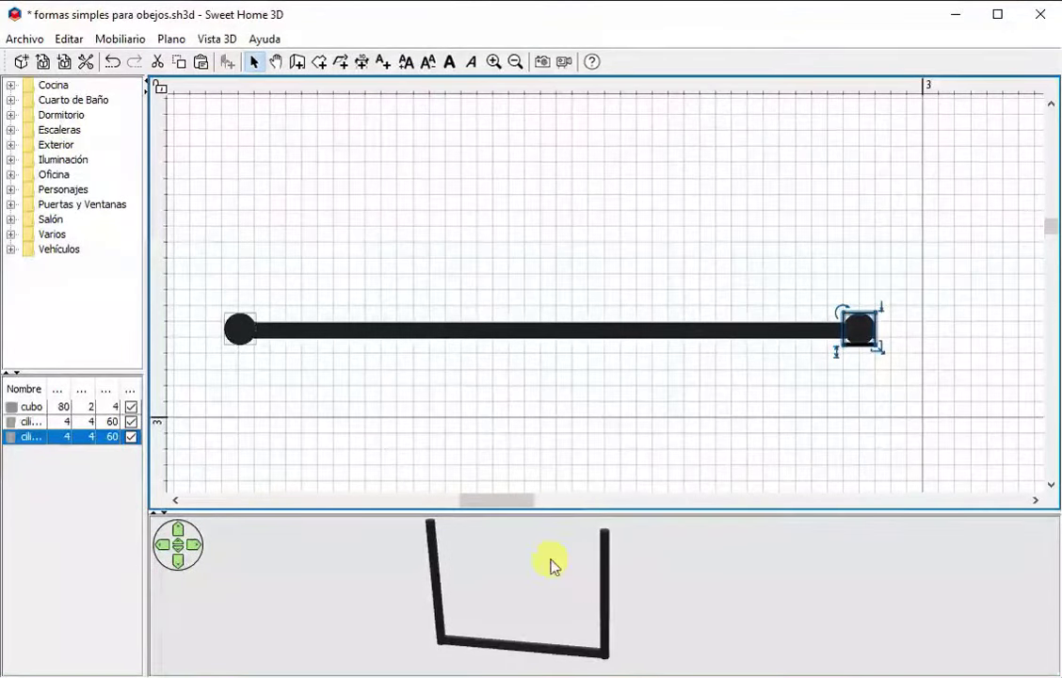
scroll(544, 649, up, 2)
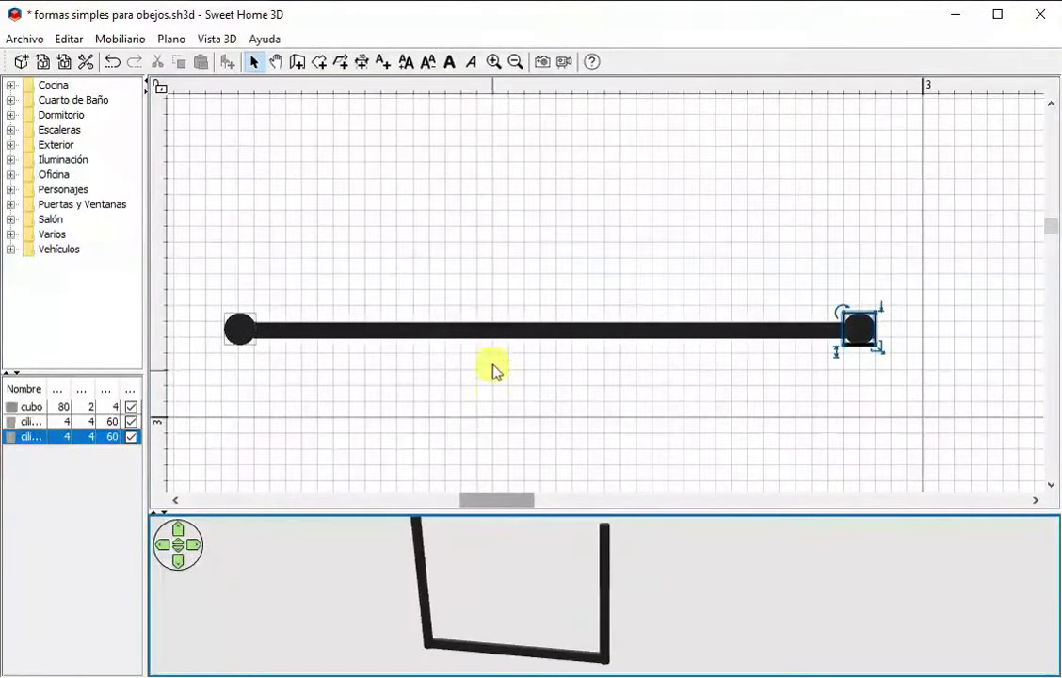
click(507, 327)
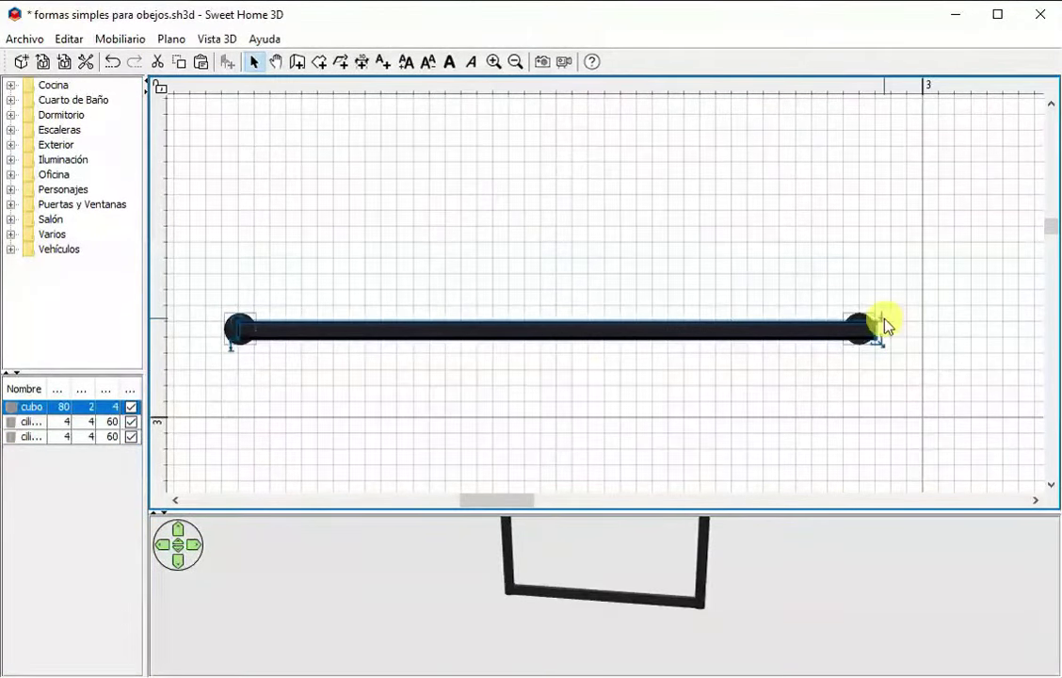
drag(863, 307, 867, 273)
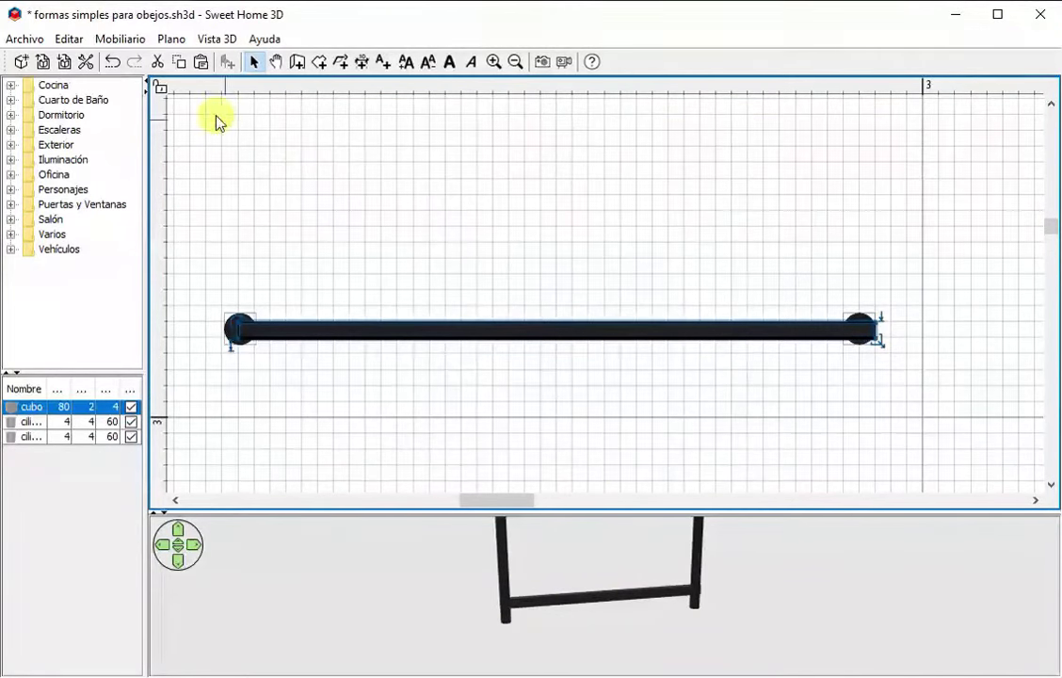
Duplicate the crossbar in place and raise the copy to the top of the two legs
click(262, 126)
click(202, 62)
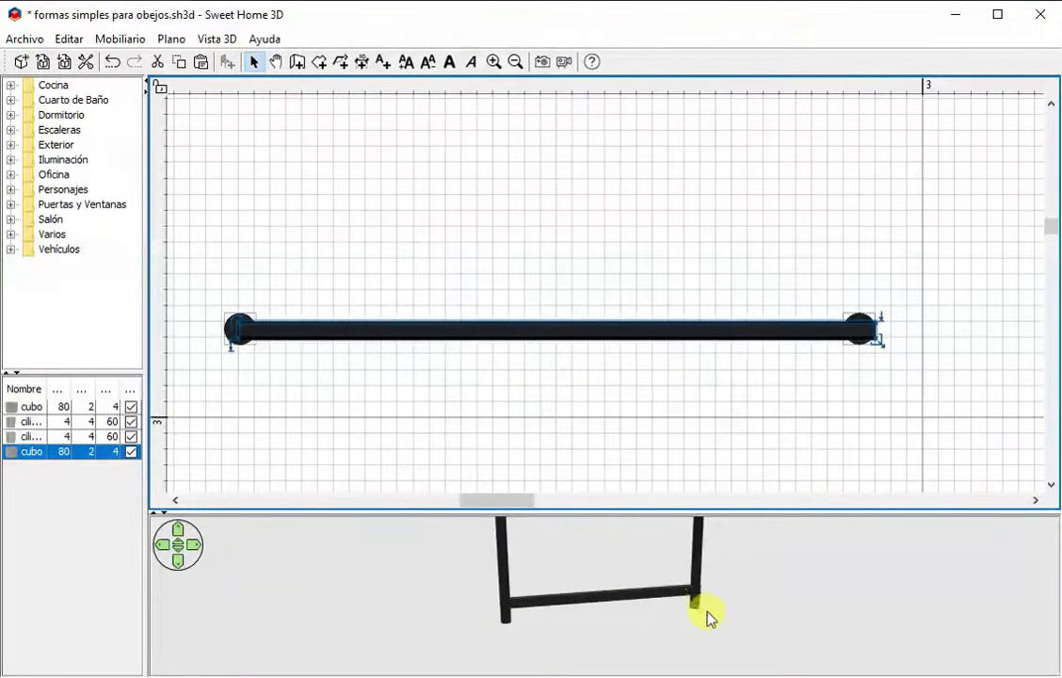
drag(706, 618, 696, 428)
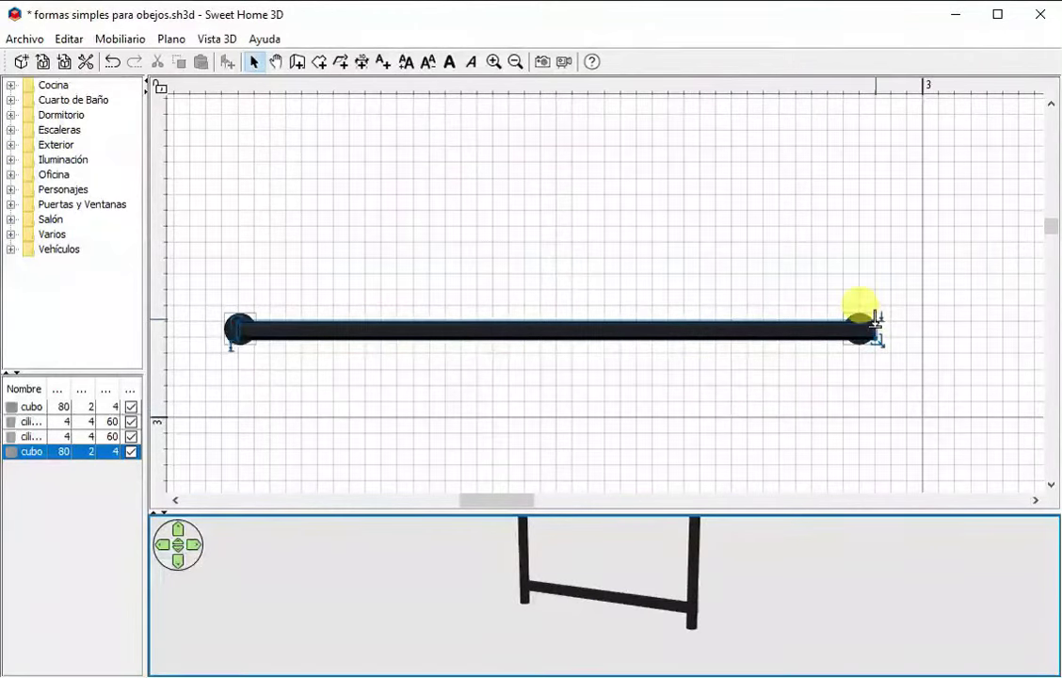
drag(878, 320, 878, 216)
click(621, 562)
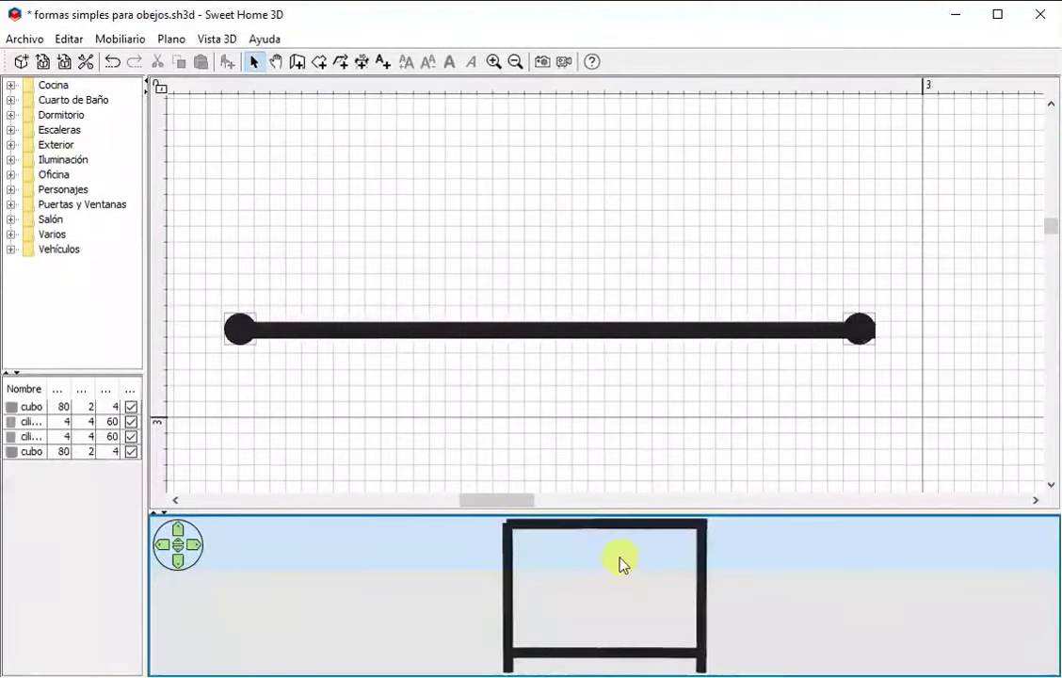
Check the leg's height and the upper joints, and lower the upper crossbar to just below the leg tops
double_click(231, 332)
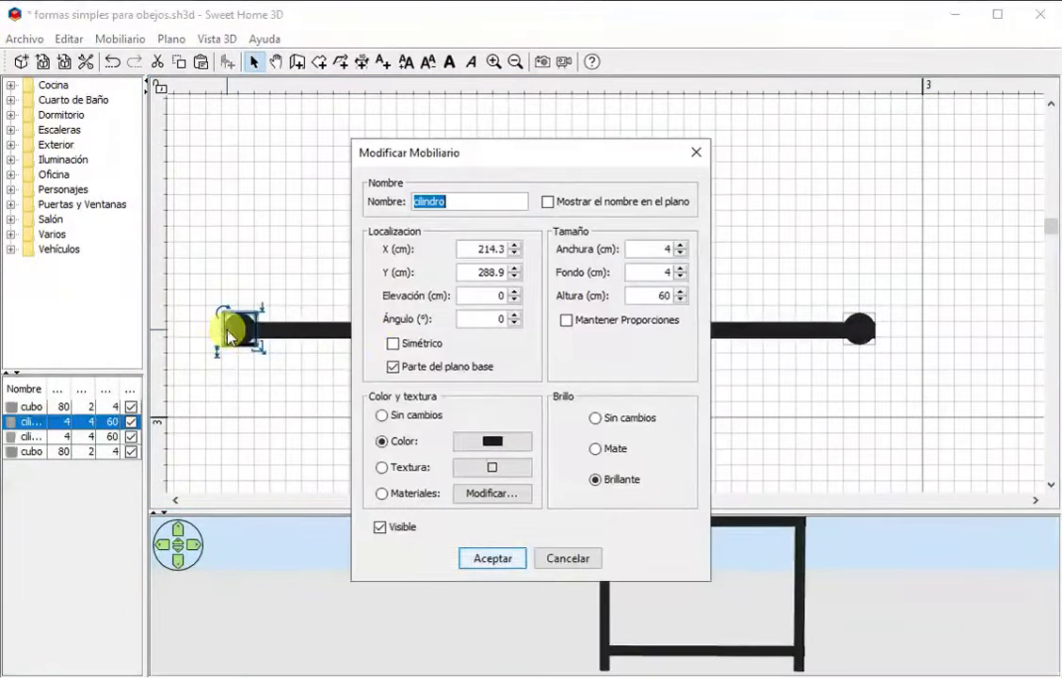
click(486, 561)
click(637, 433)
click(618, 336)
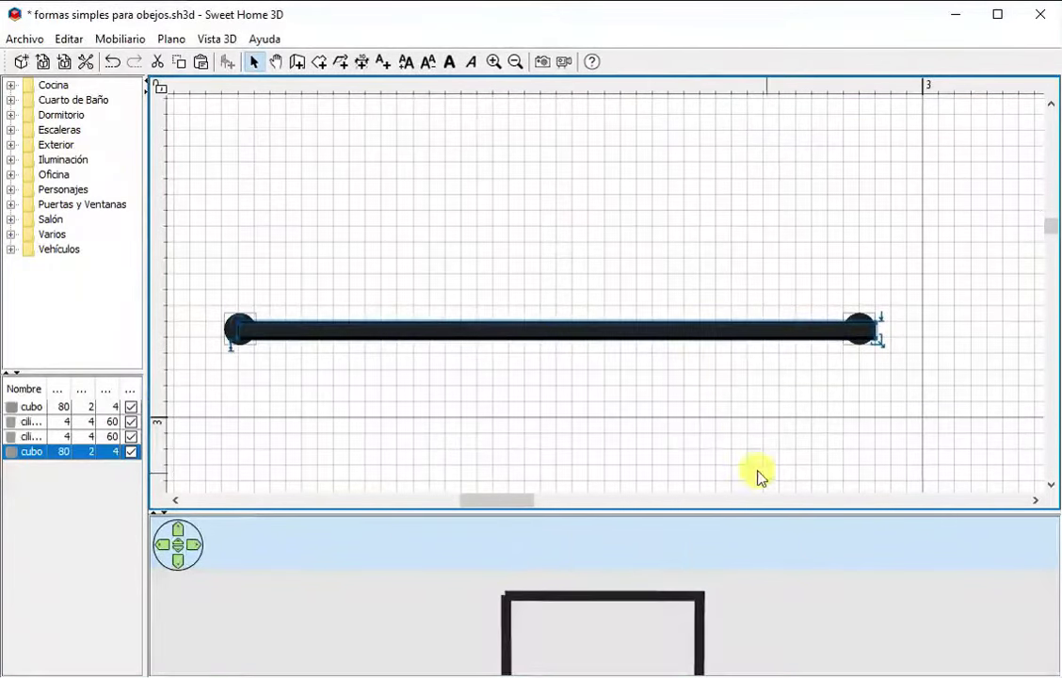
drag(759, 474, 673, 179)
scroll(704, 490, up, 3)
scroll(659, 413, up, 3)
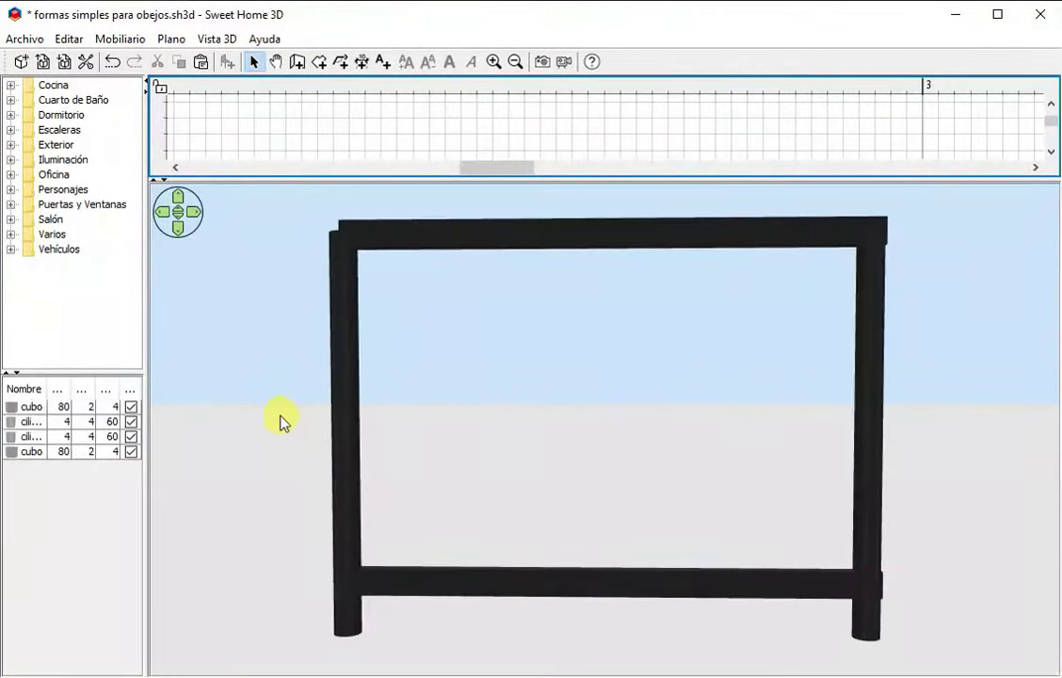
drag(280, 420, 350, 247)
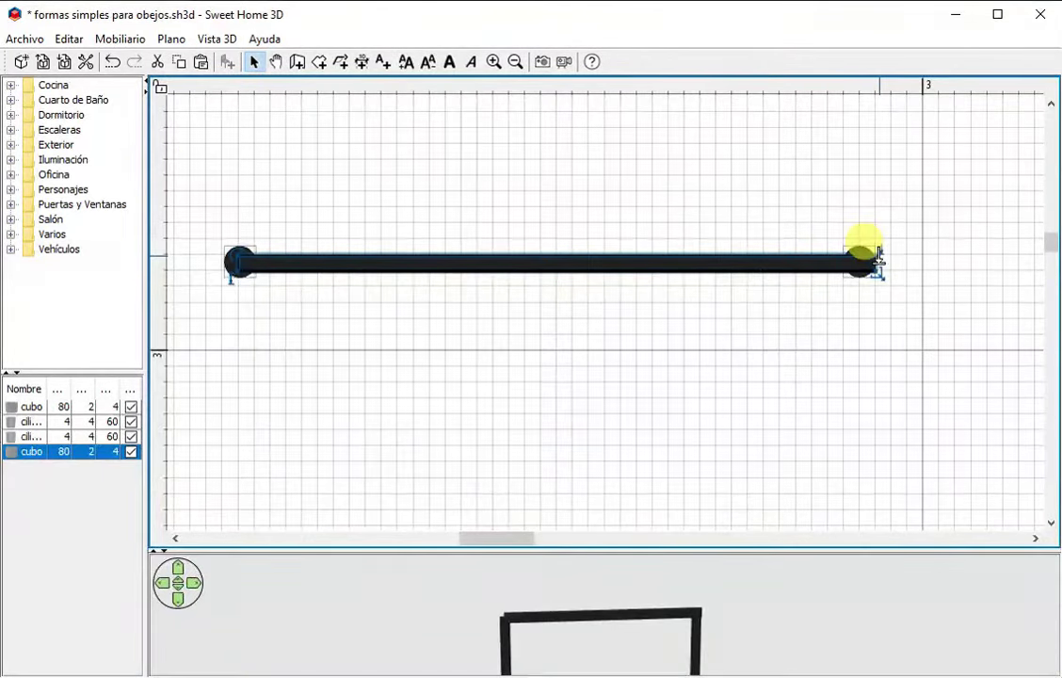
drag(877, 254, 876, 299)
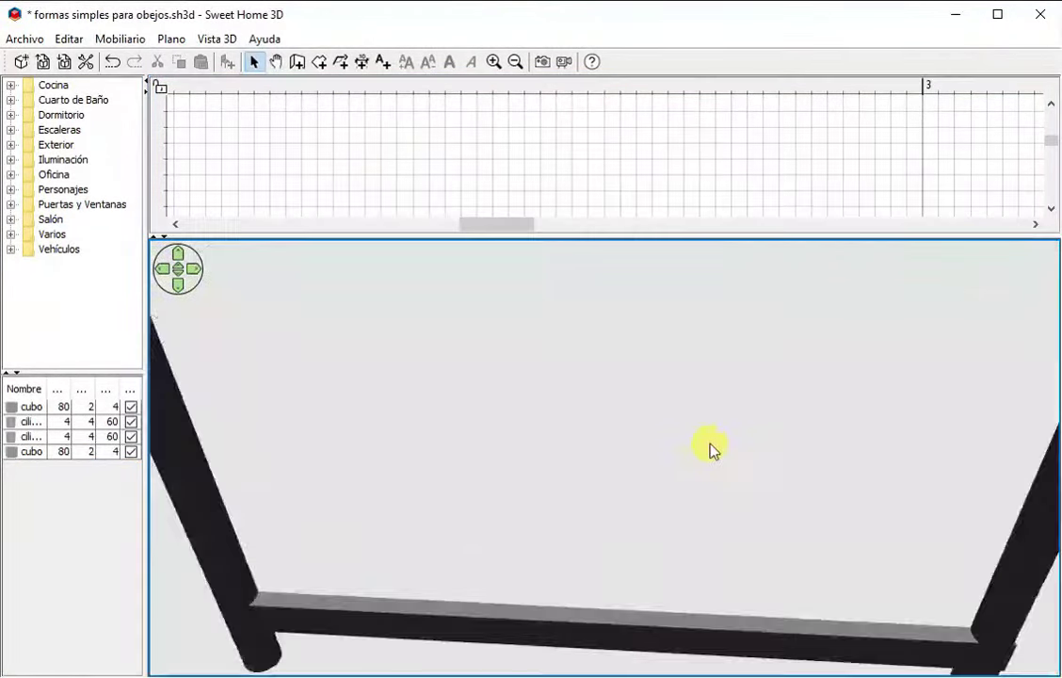
Inspect the joints in the 3D view and shift the upper crossbar slightly west to centre it between the legs
drag(709, 448, 993, 491)
mouse_move(596, 550)
mouse_down()
mouse_move(723, 457)
mouse_move(599, 232)
mouse_move(600, 529)
mouse_up()
click(673, 266)
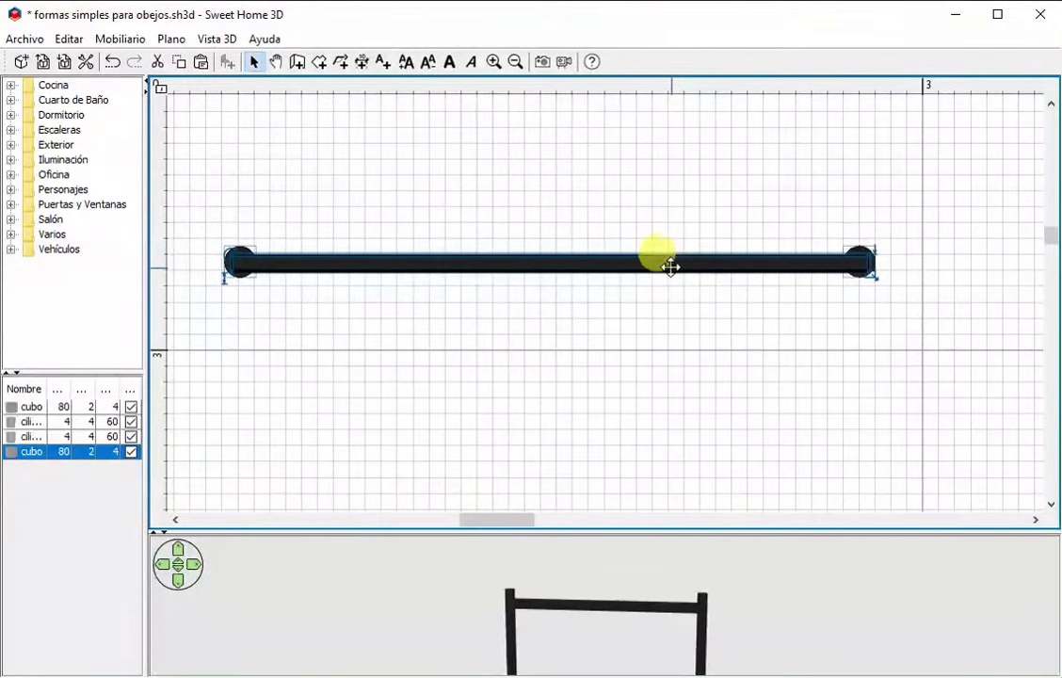
click(621, 350)
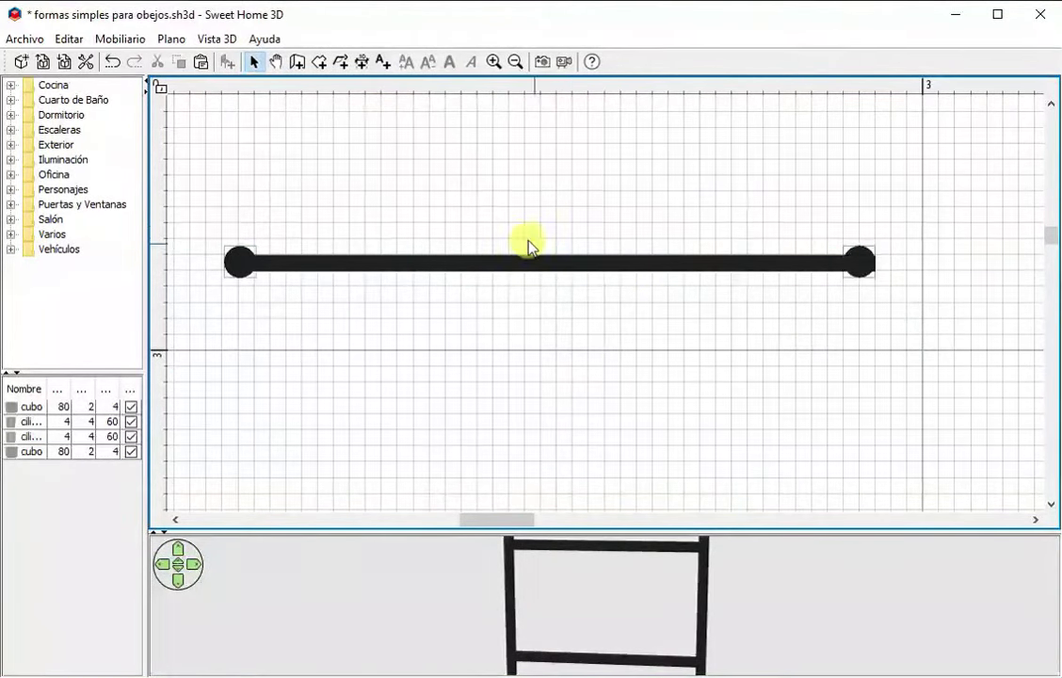
Hide the upper crossbar and select the lower crossbar directly beneath it
click(565, 260)
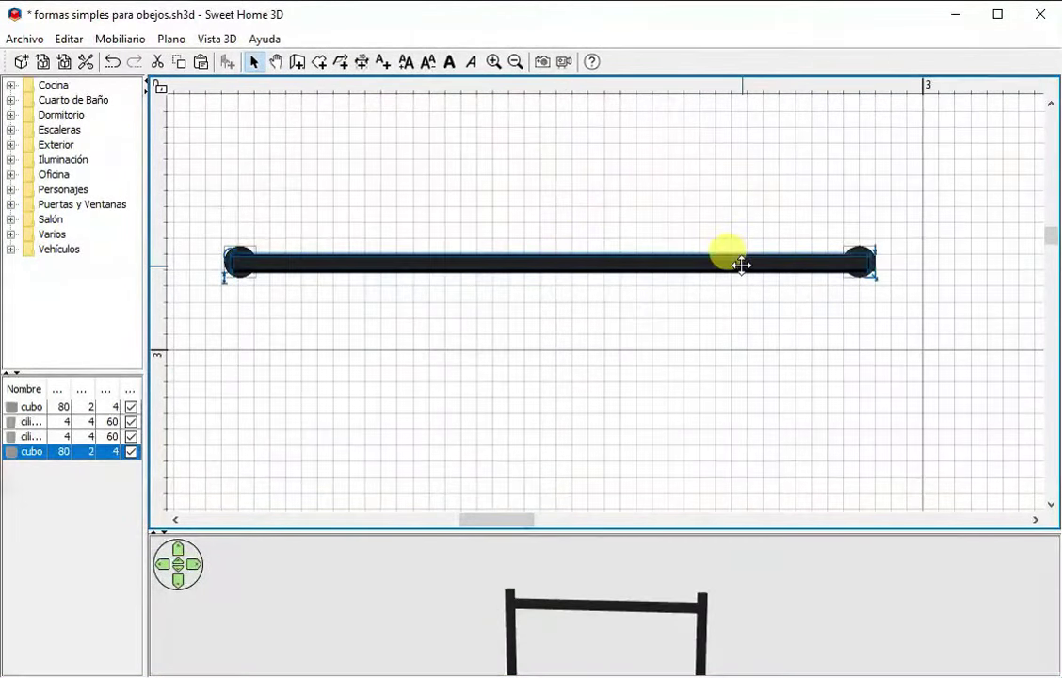
click(575, 305)
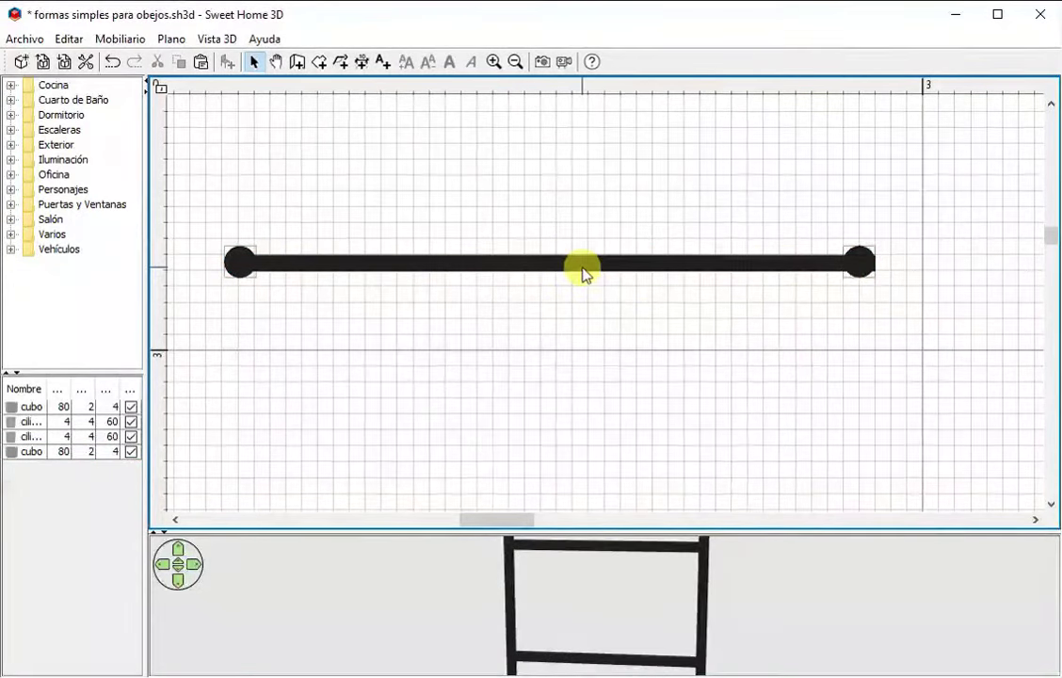
click(582, 267)
click(592, 315)
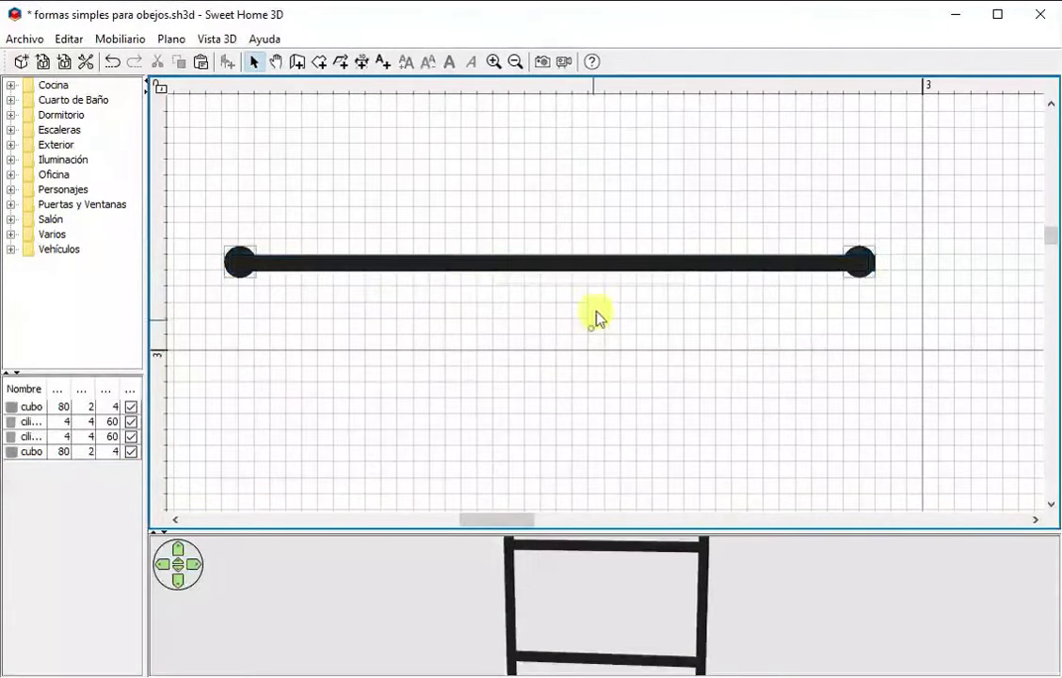
click(599, 260)
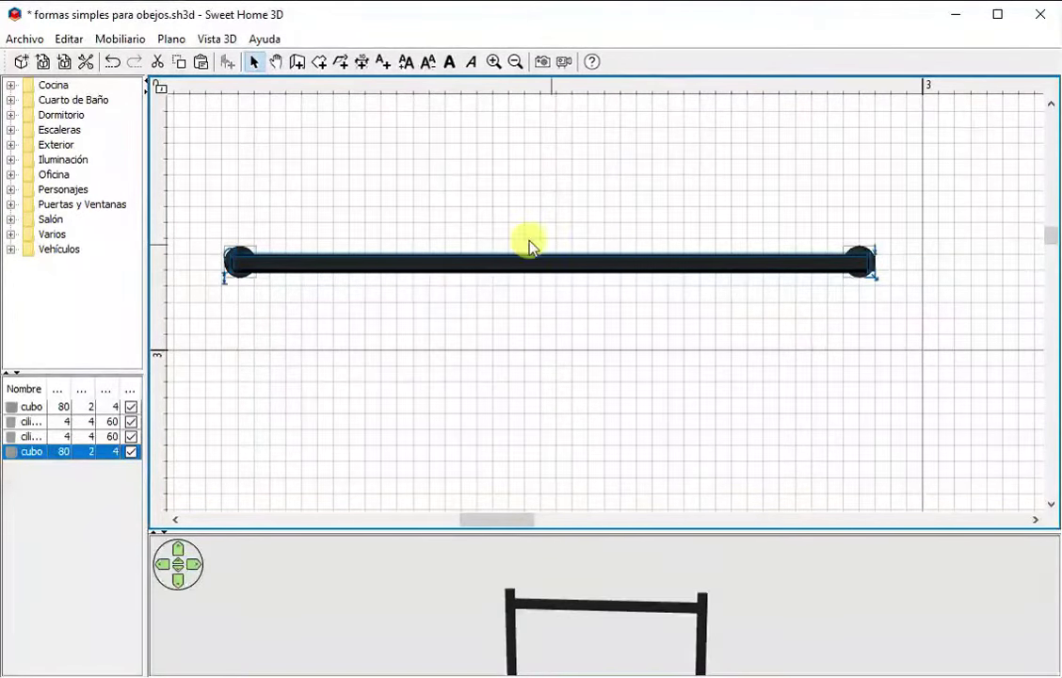
drag(146, 478, 443, 464)
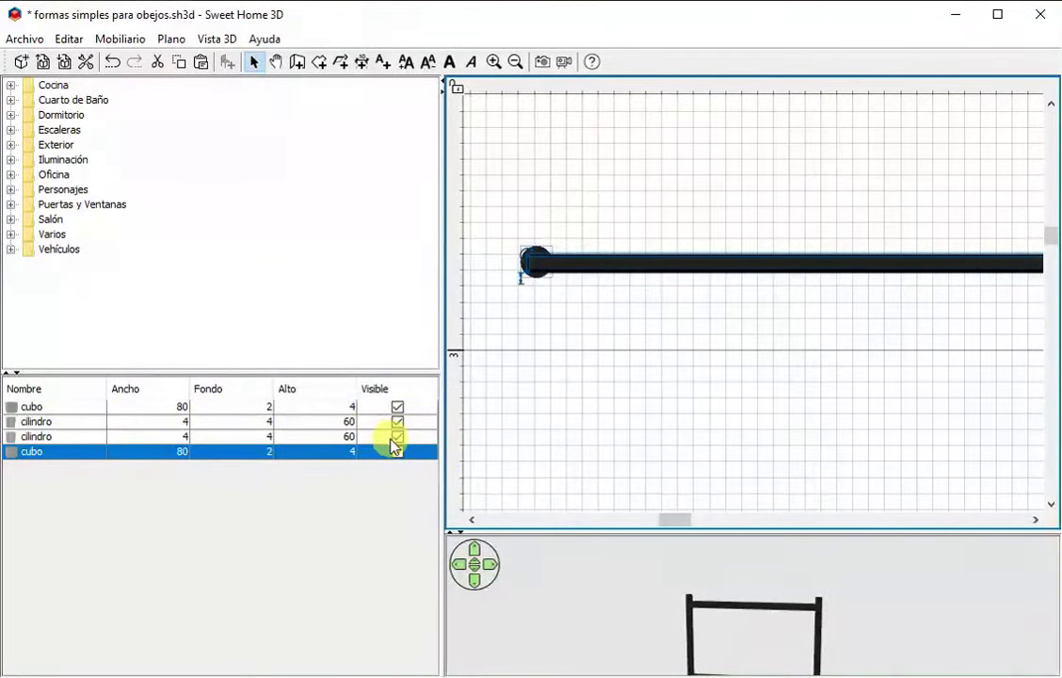
click(397, 453)
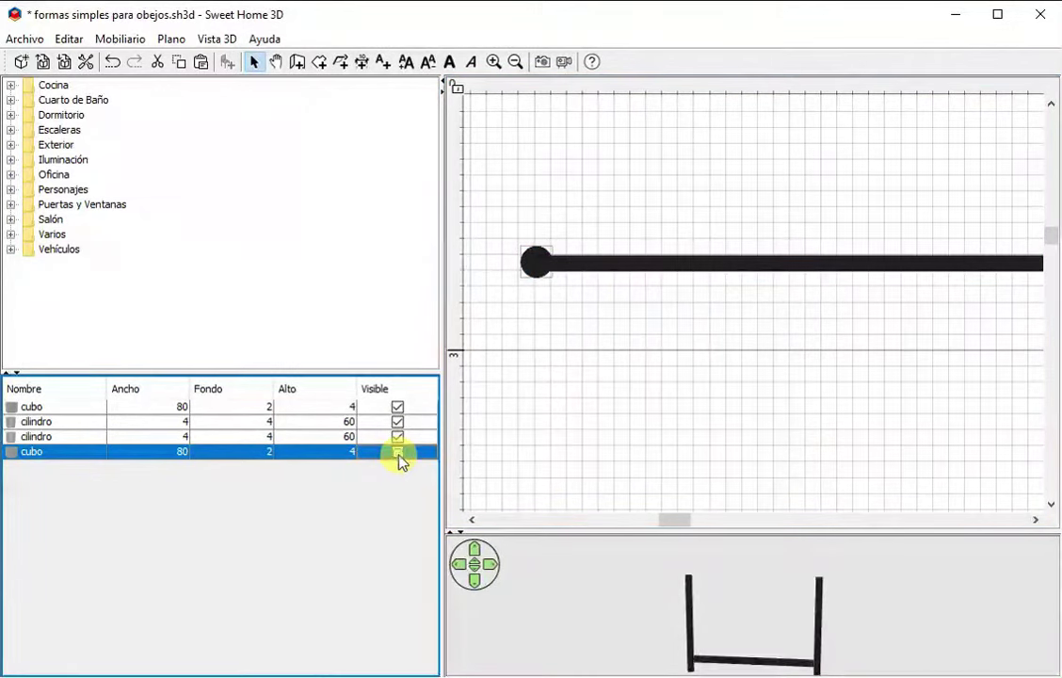
click(584, 341)
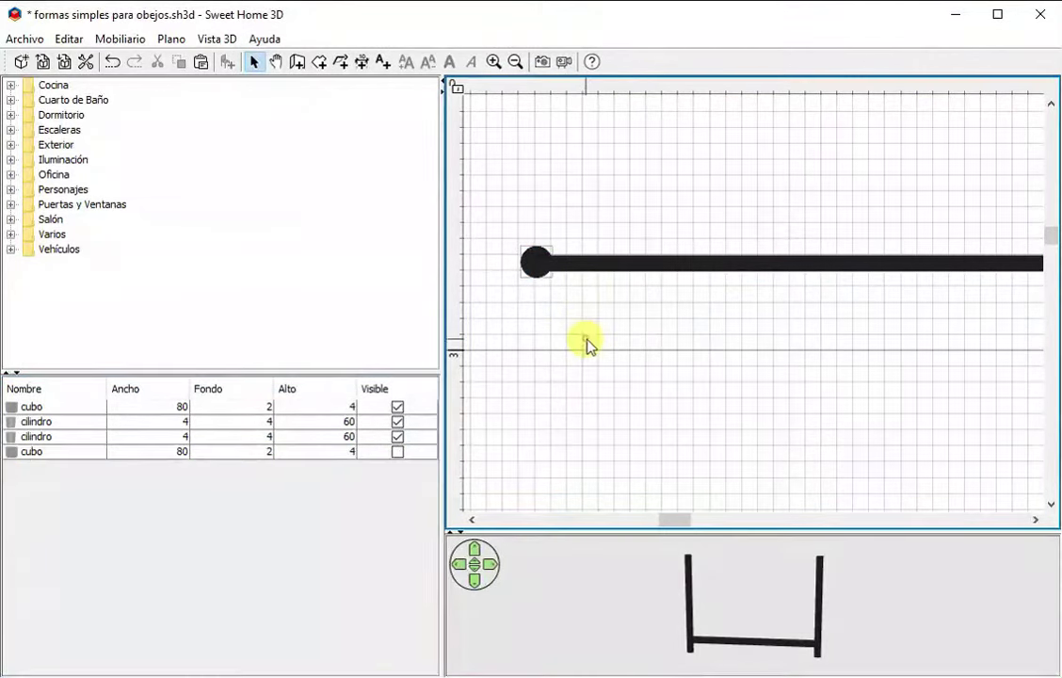
click(635, 267)
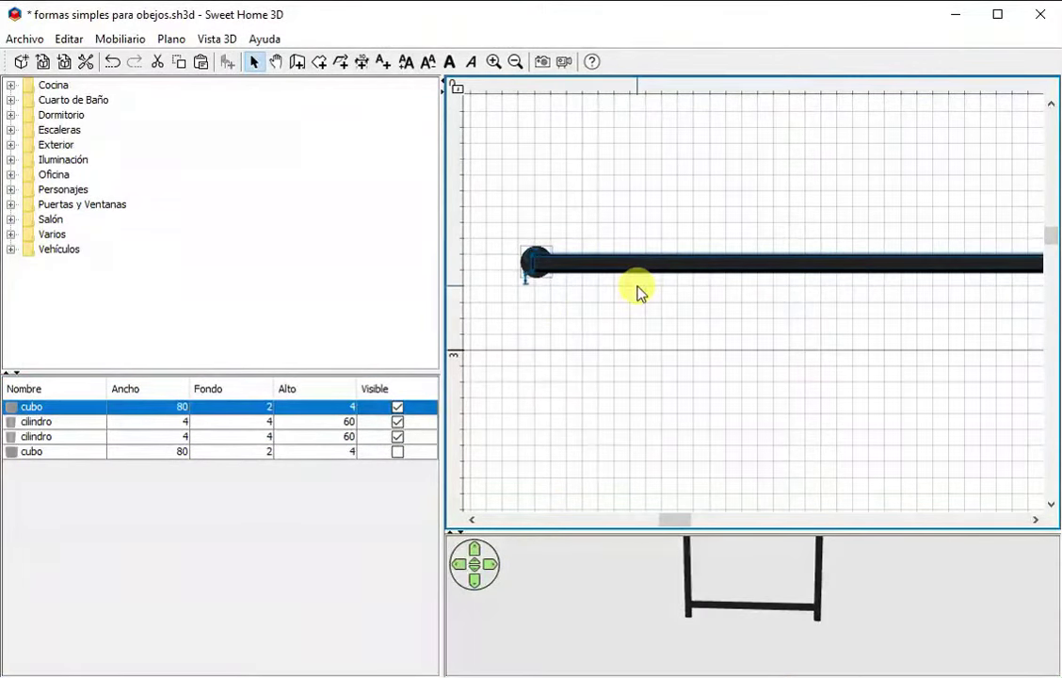
Enlarge the 3D view and make the upper crossbar visible again
drag(671, 519, 659, 264)
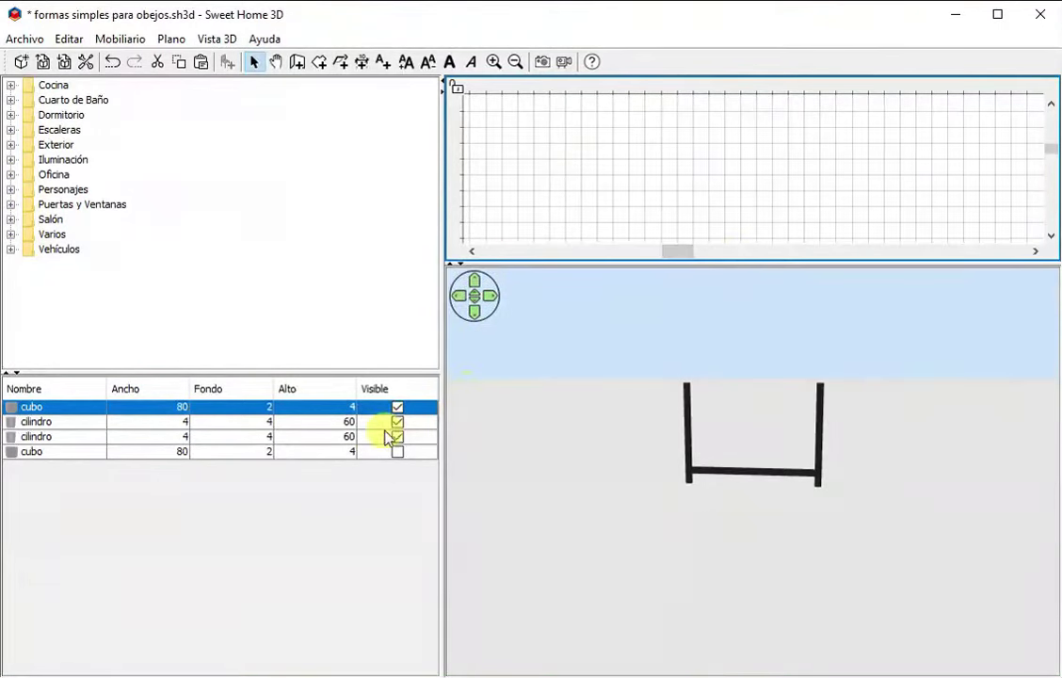
click(397, 457)
click(399, 455)
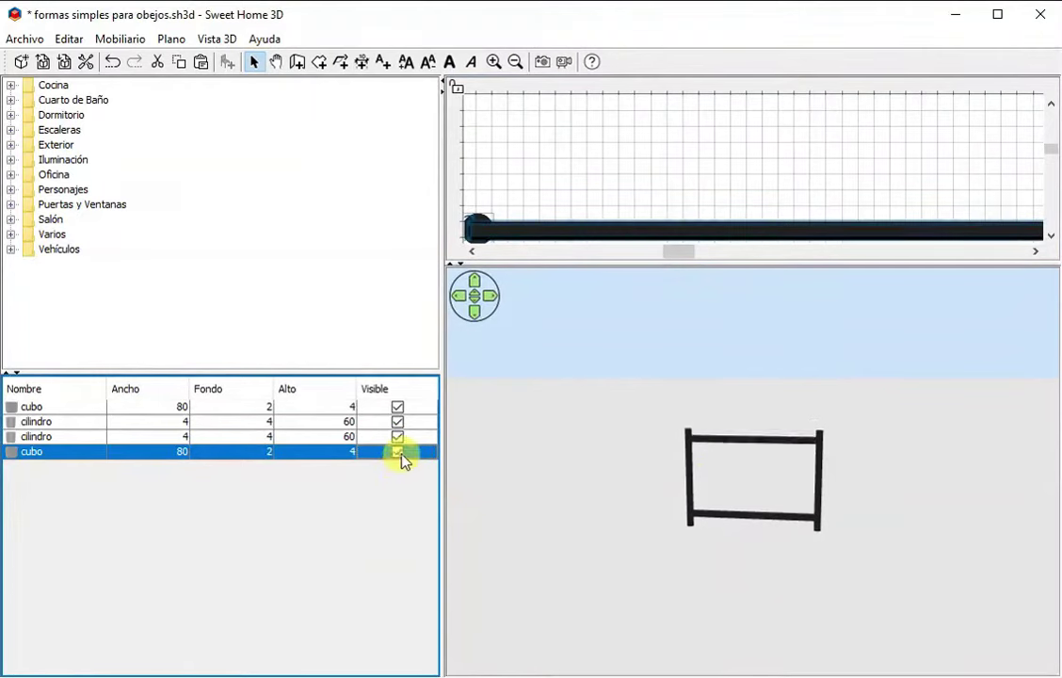
Enlarge the plan view, hide both legs and alternate the two crossbars' visibility to compare their alignment
drag(774, 526, 697, 518)
drag(440, 349, 195, 350)
drag(529, 508, 507, 356)
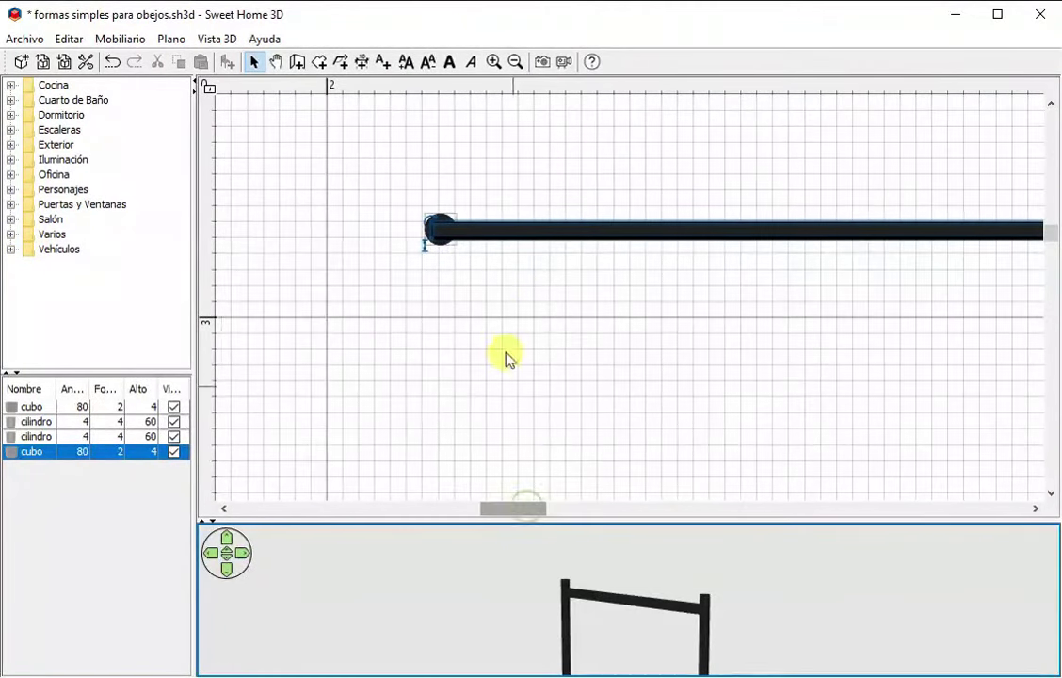
drag(525, 508, 535, 508)
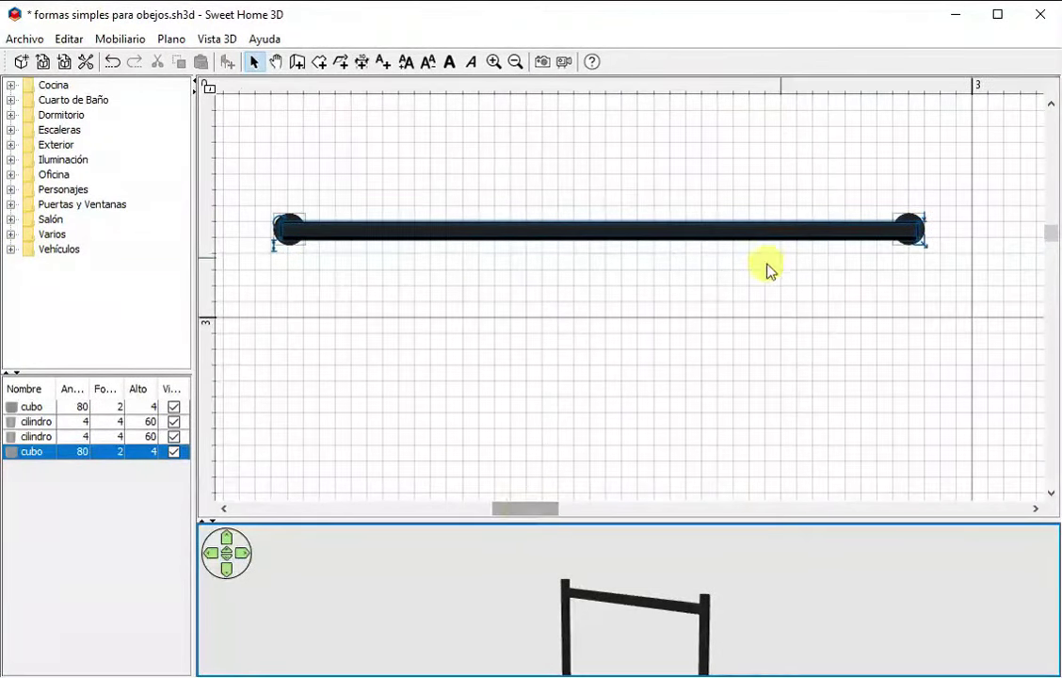
click(173, 436)
click(174, 421)
click(173, 406)
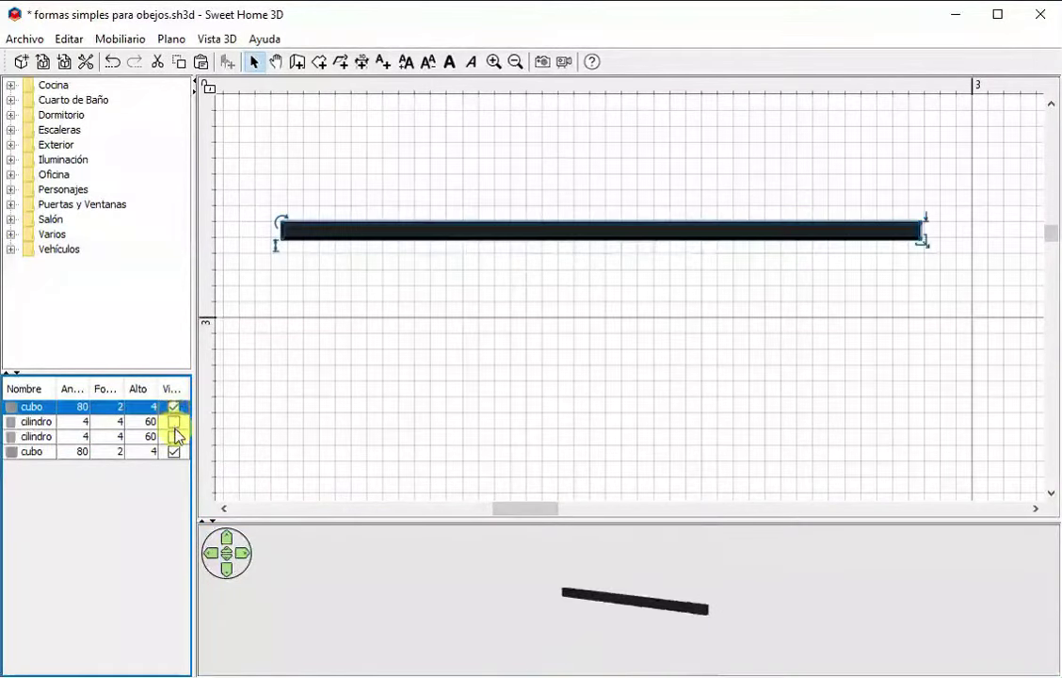
click(173, 451)
click(174, 407)
click(173, 452)
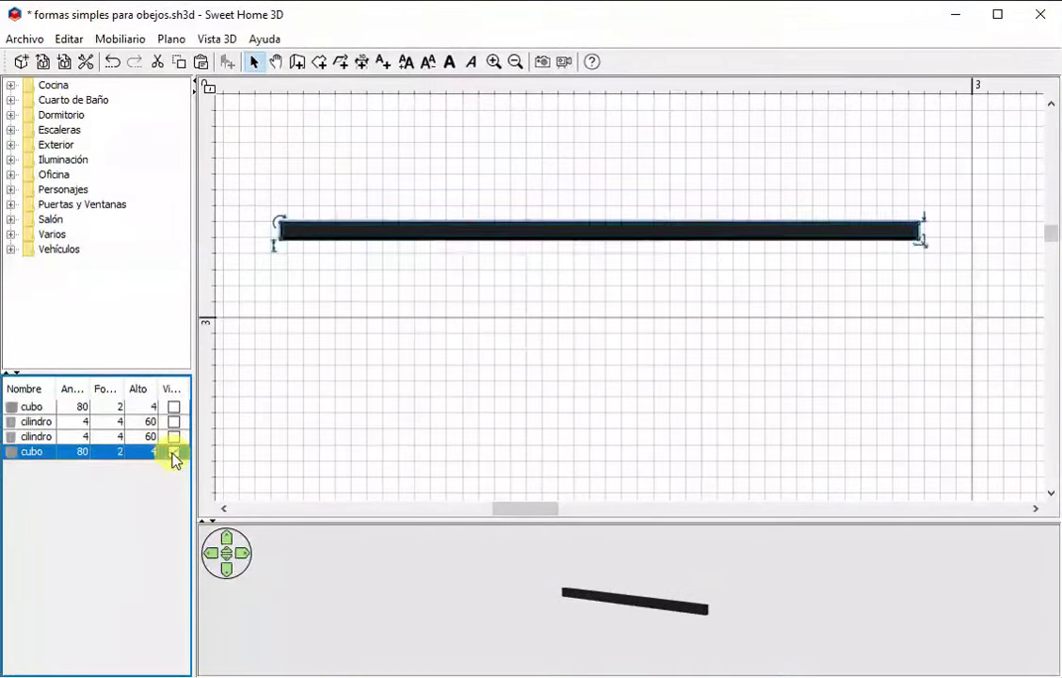
Make both crossbars and both legs visible again and inspect the whole frame in an enlarged 3D view
click(173, 451)
click(173, 452)
click(173, 437)
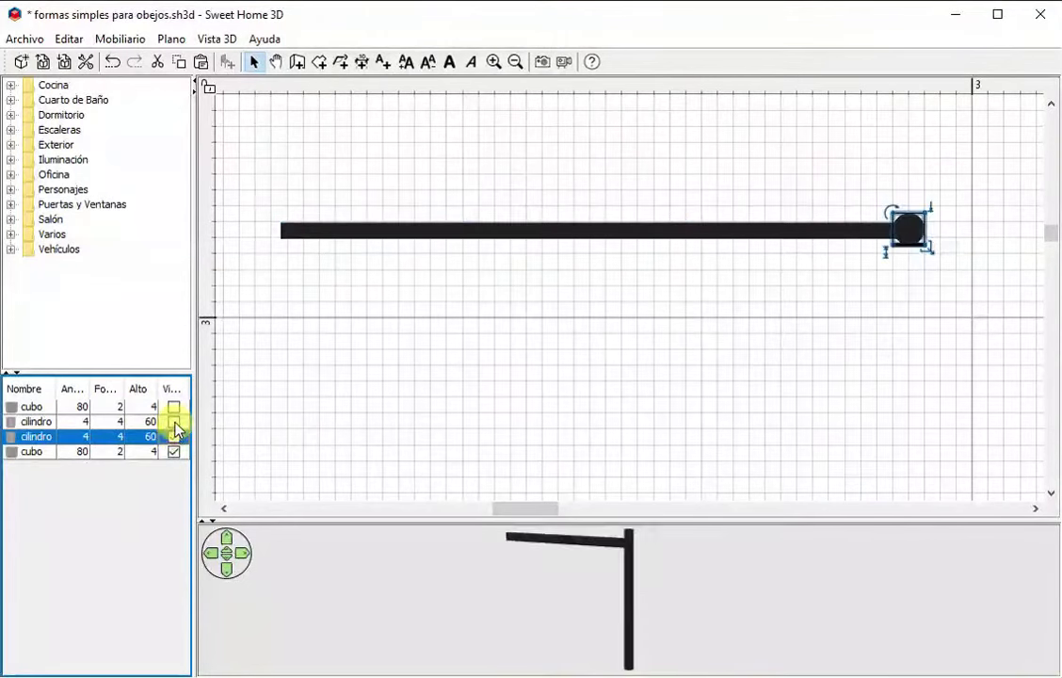
click(174, 422)
click(173, 407)
click(303, 402)
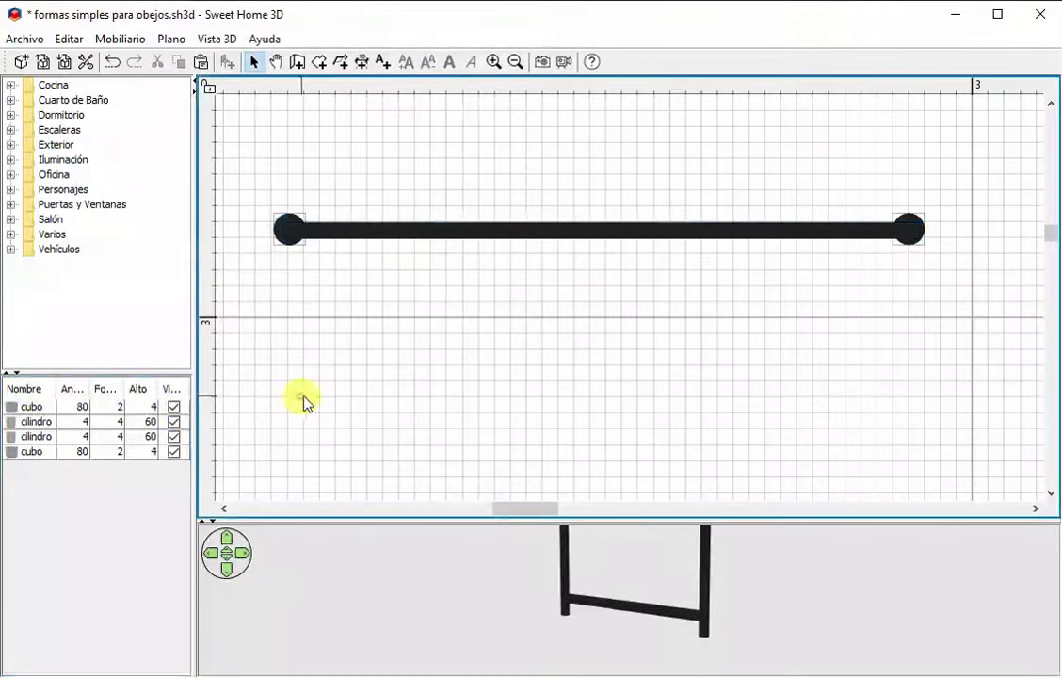
drag(645, 532, 665, 365)
drag(663, 443, 805, 619)
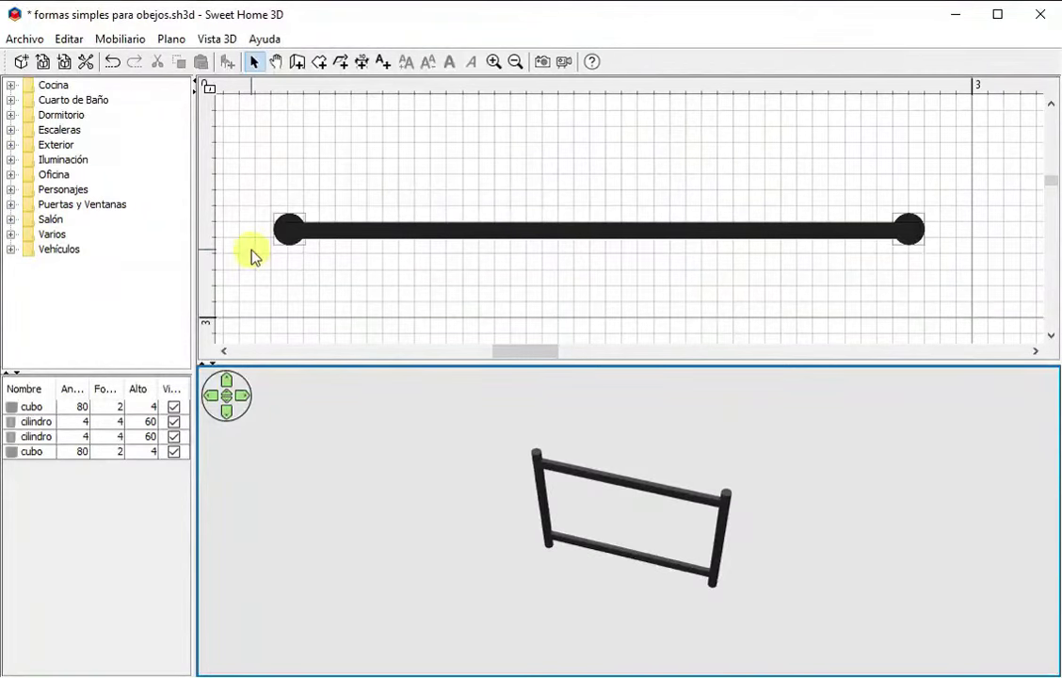
Group the two legs and two crossbars into one object and shift it slightly to check that its parts move together
click(254, 191)
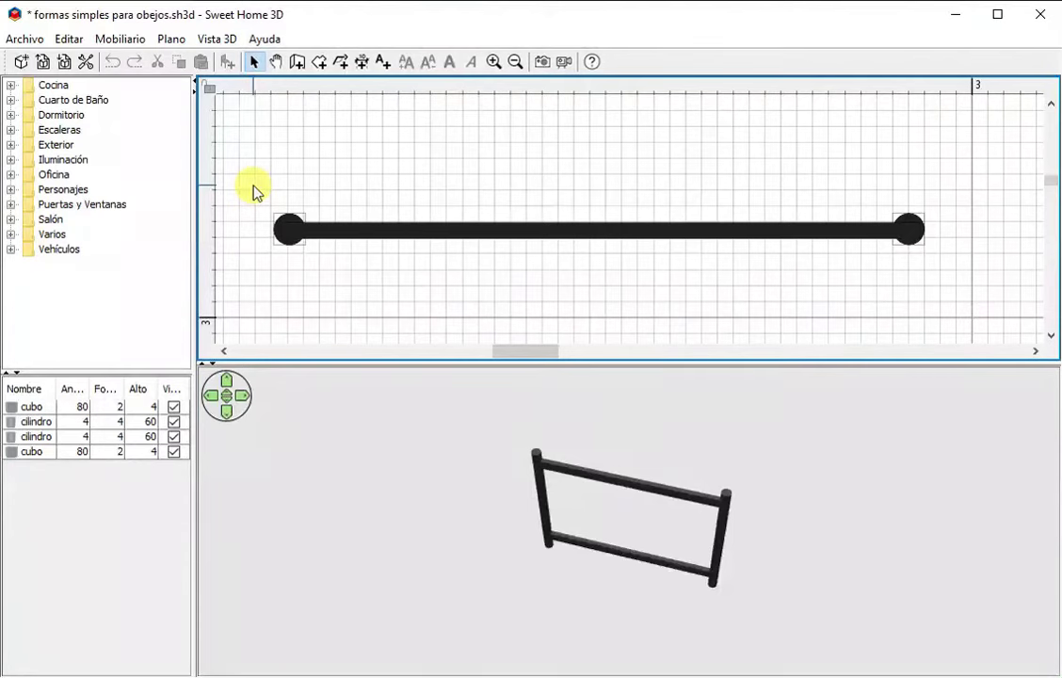
drag(253, 185, 963, 314)
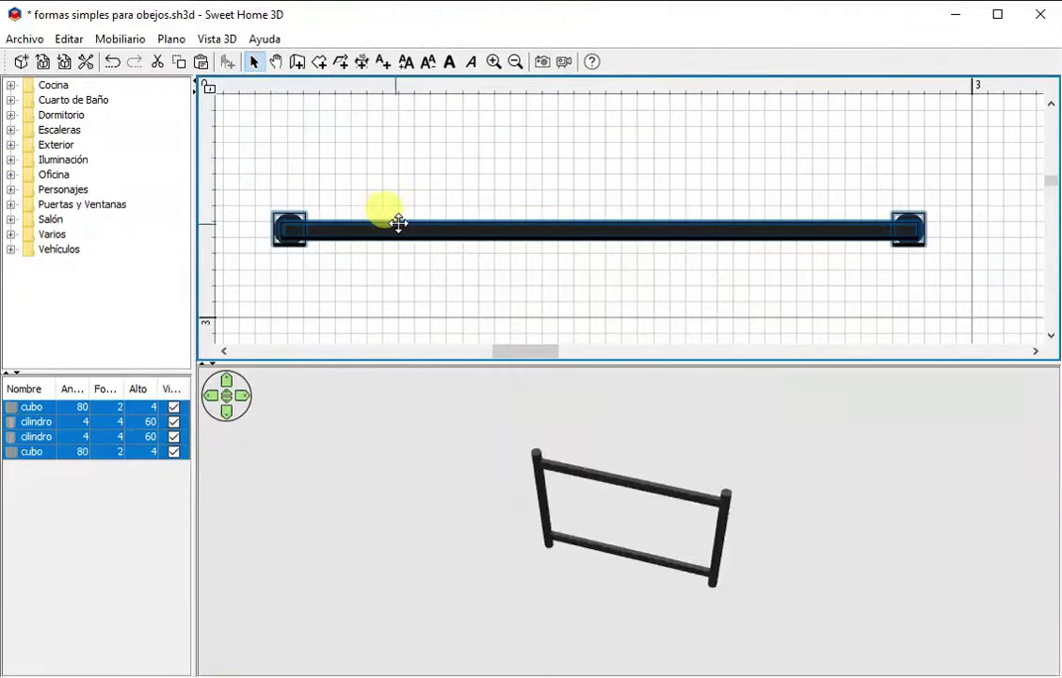
right_click(290, 227)
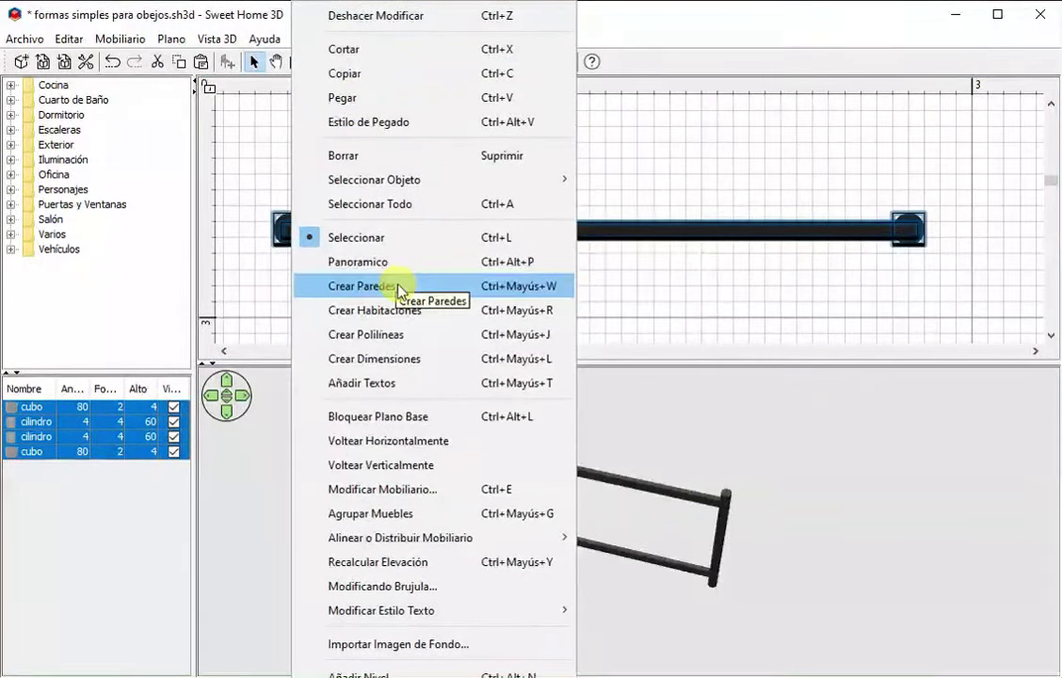
click(396, 513)
click(597, 284)
mouse_move(629, 232)
mouse_down()
mouse_move(680, 256)
mouse_move(612, 184)
mouse_move(641, 213)
mouse_move(622, 242)
mouse_move(634, 222)
mouse_up()
click(676, 283)
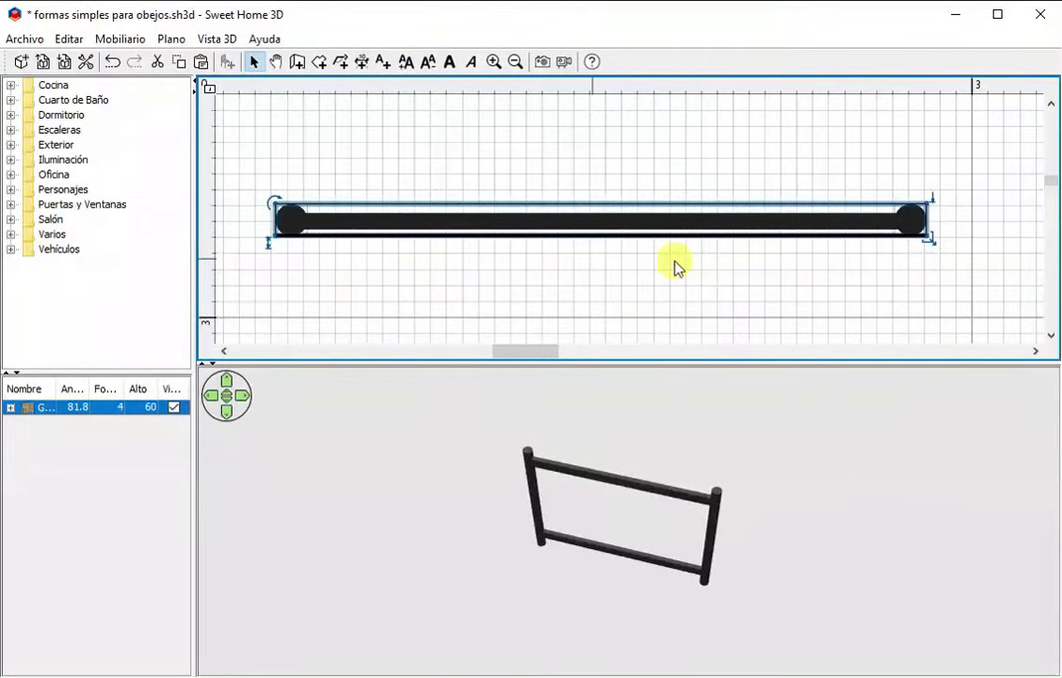
Enlarge the plan view, duplicate the grouped frame and place the copy parallel to the original, just south of it
drag(930, 238, 852, 256)
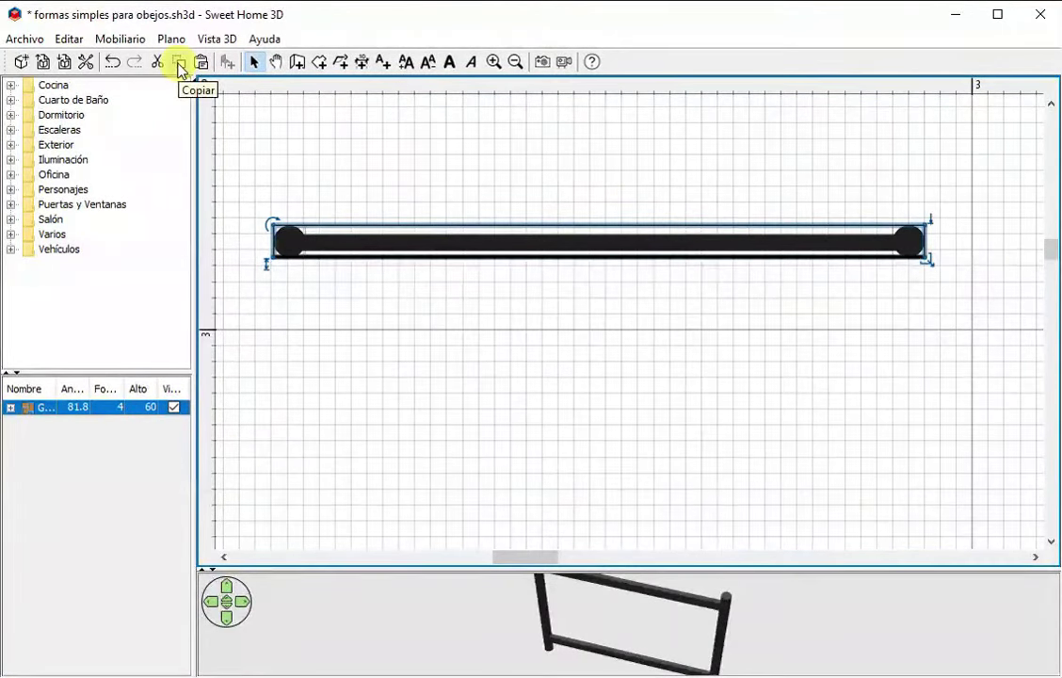
click(203, 63)
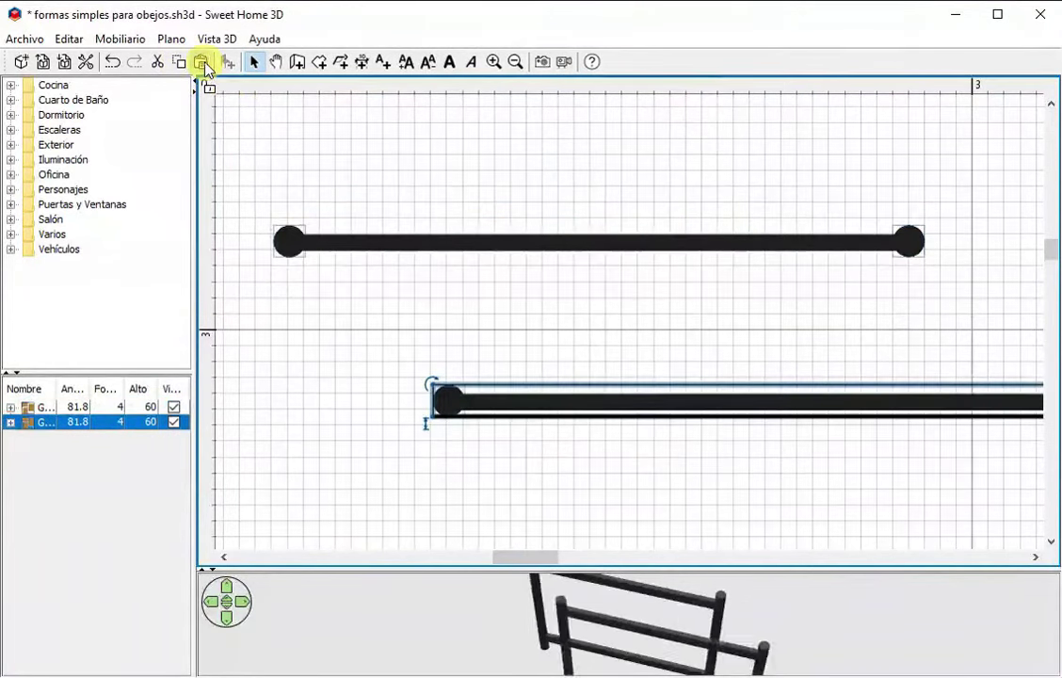
drag(702, 327, 689, 304)
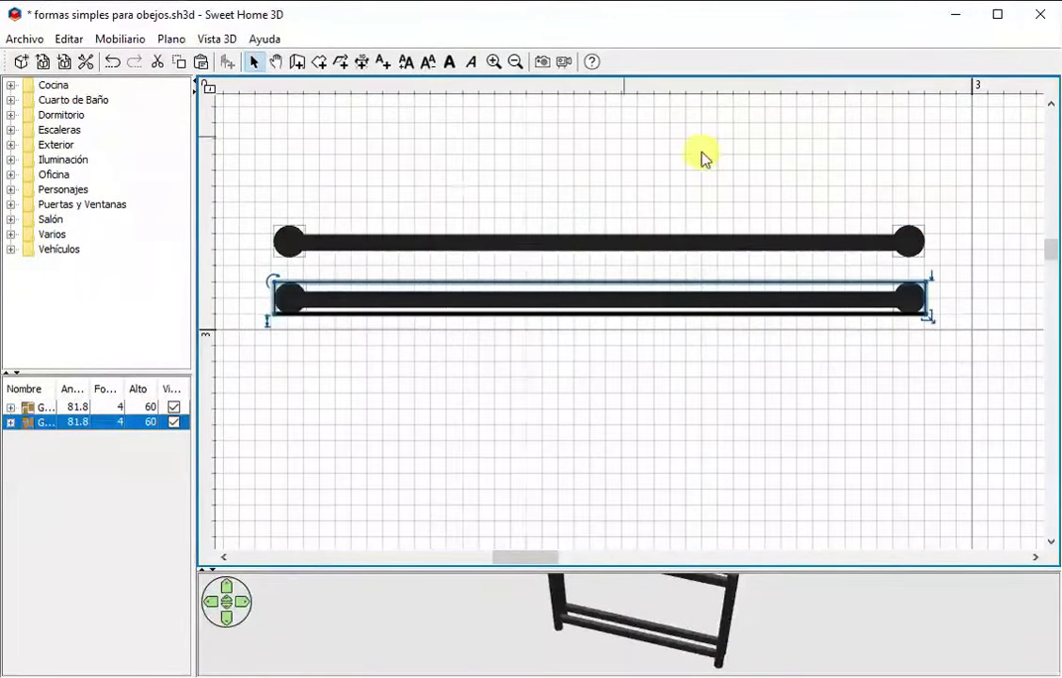
Rotate the copied frame to run north–south and move it across the original's middle to form a cross
drag(272, 281, 593, 94)
scroll(725, 220, down, 3)
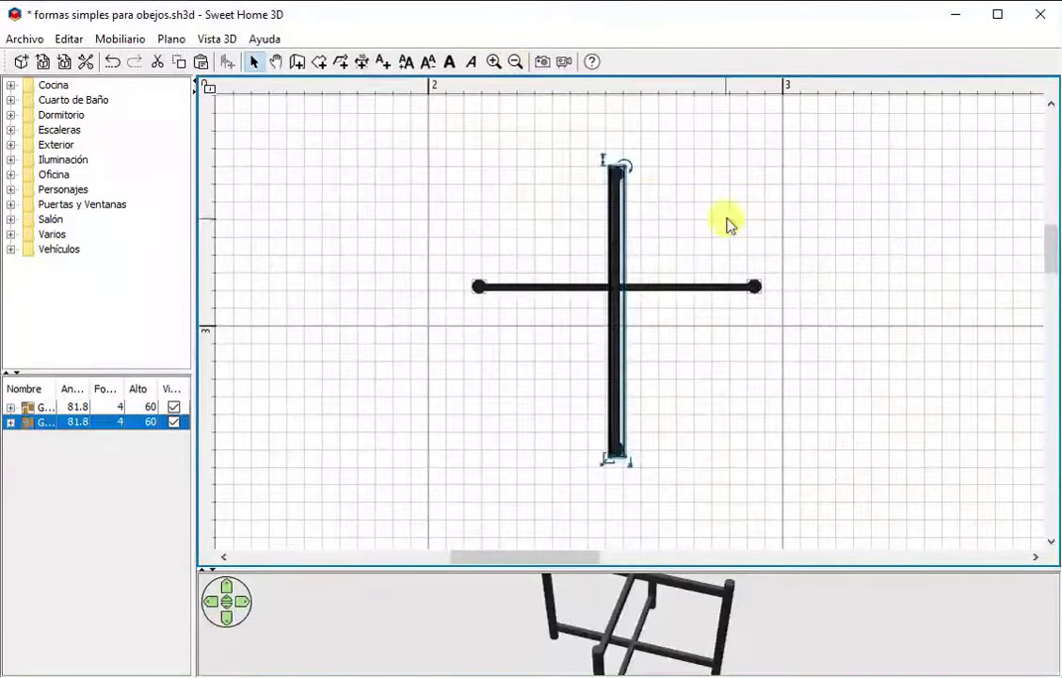
drag(595, 329, 593, 308)
click(677, 361)
click(606, 373)
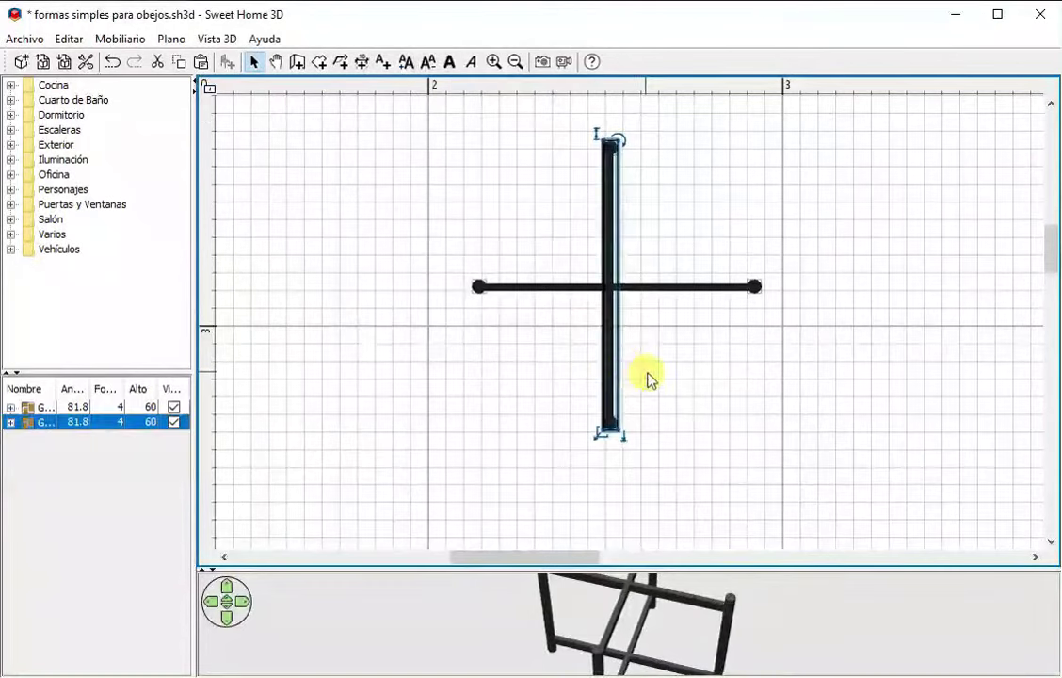
click(700, 416)
drag(622, 568, 617, 505)
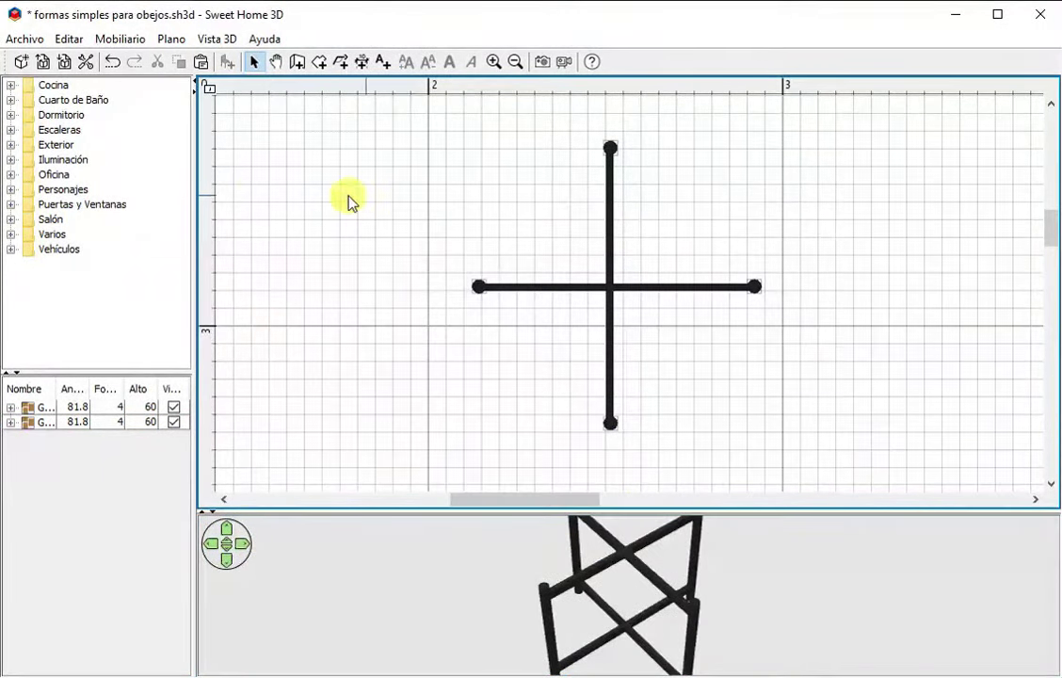
Add a cilindro from the Varios category to the plan beside the crossed frames
click(10, 235)
scroll(118, 224, down, 20)
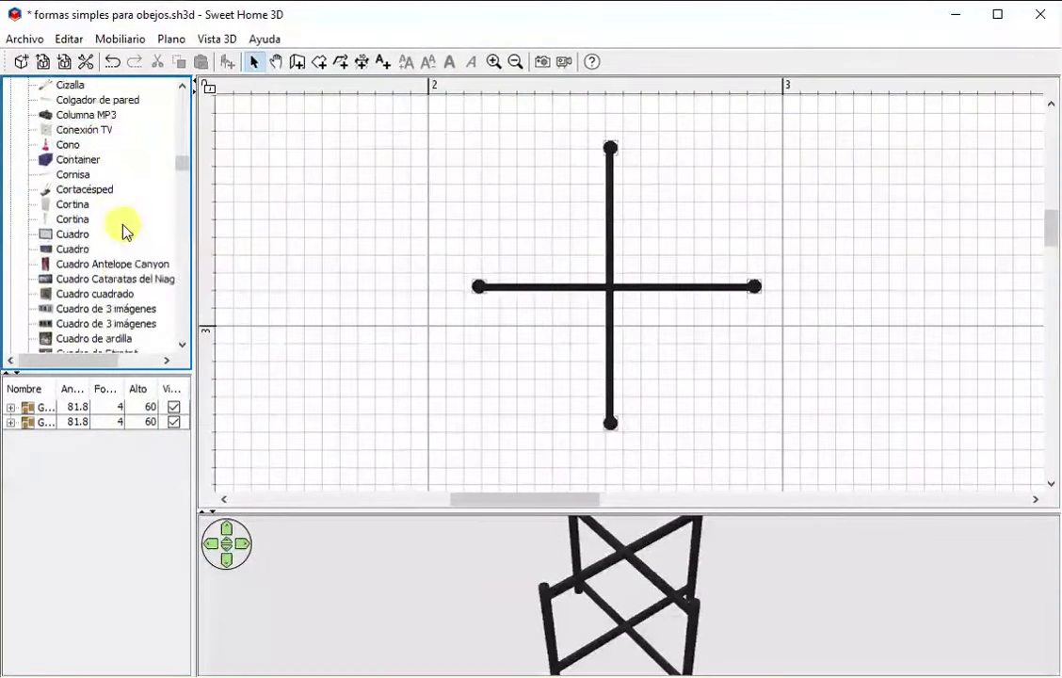
scroll(125, 231, up, 3)
drag(82, 177, 313, 153)
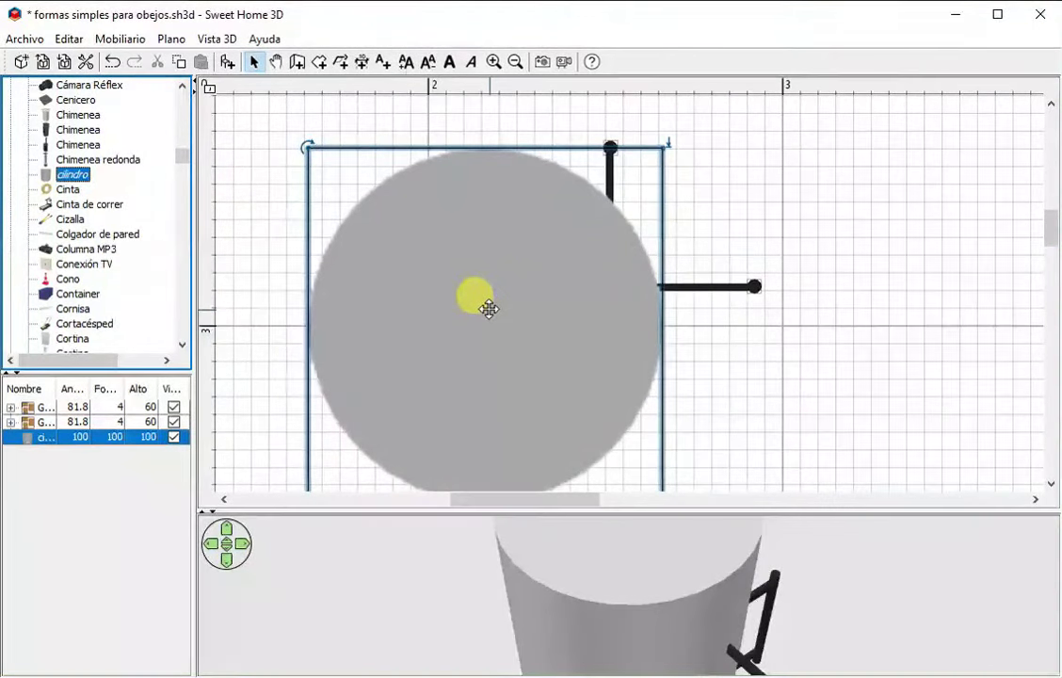
Set the new cylinder's width and depth to 74 cm and height to 2.5 cm, and apply the Pared - Mármol texture
double_click(489, 308)
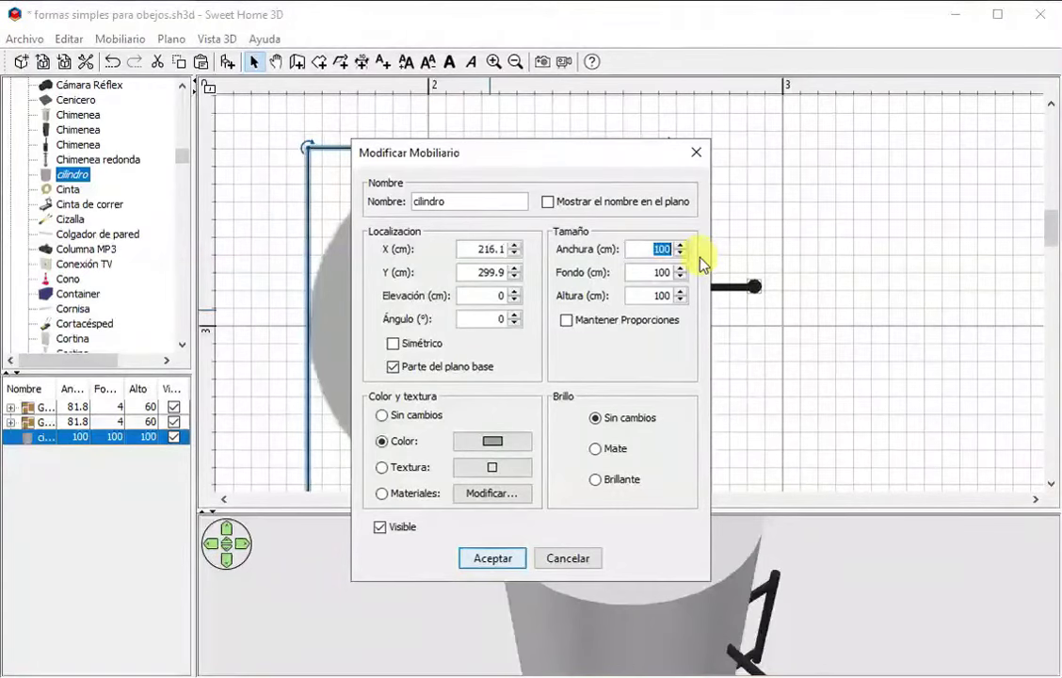
text(74)
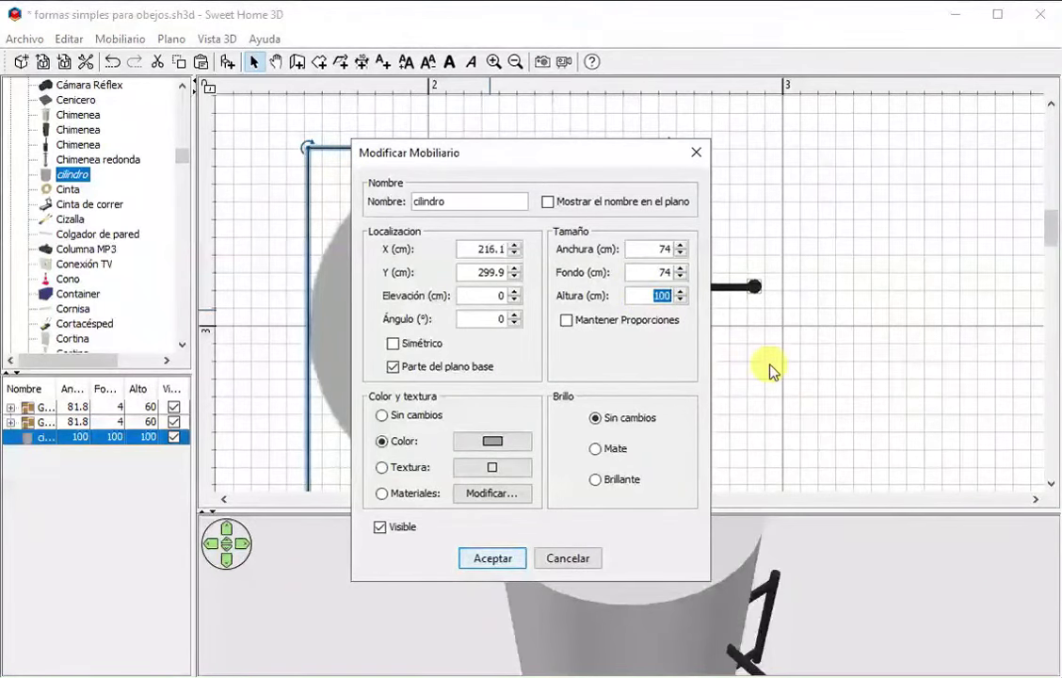
text(2.5)
click(487, 468)
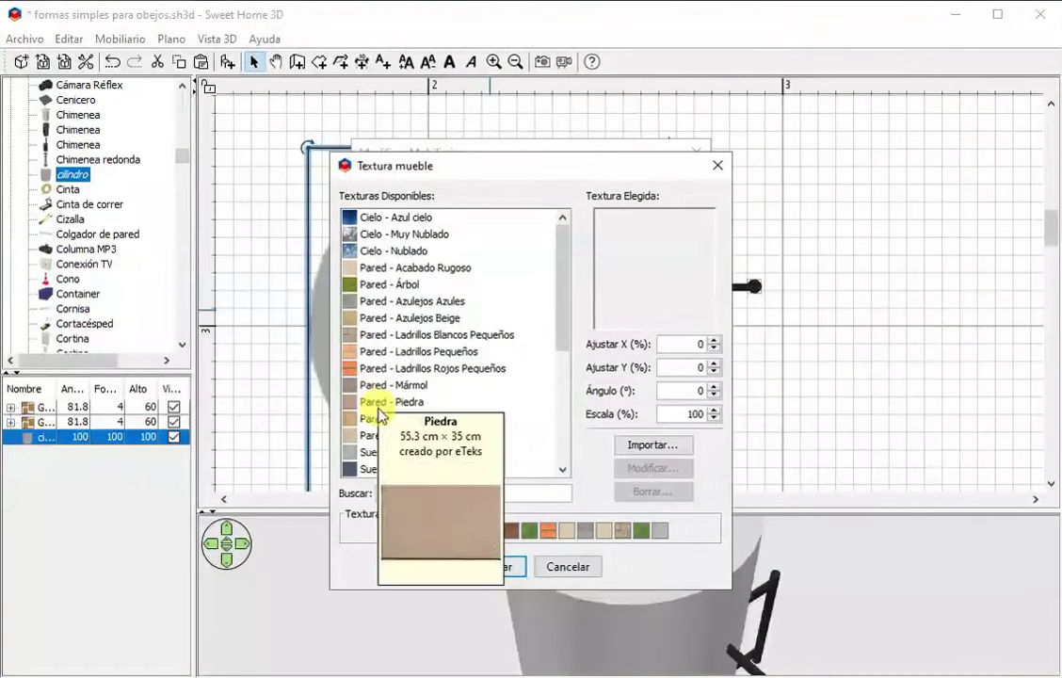
click(383, 387)
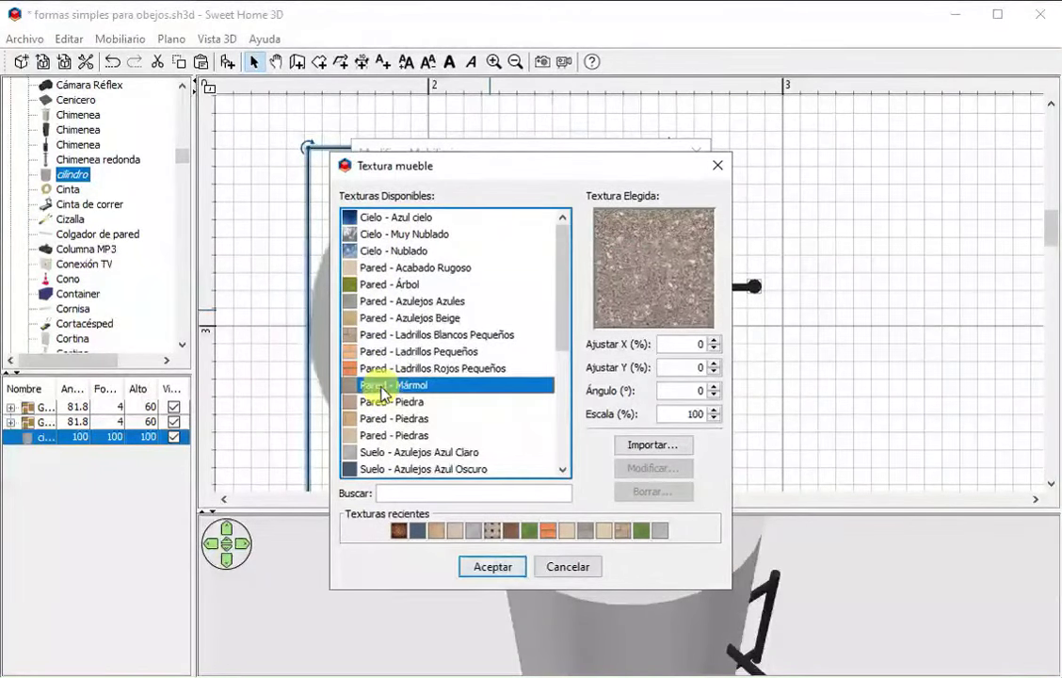
click(488, 566)
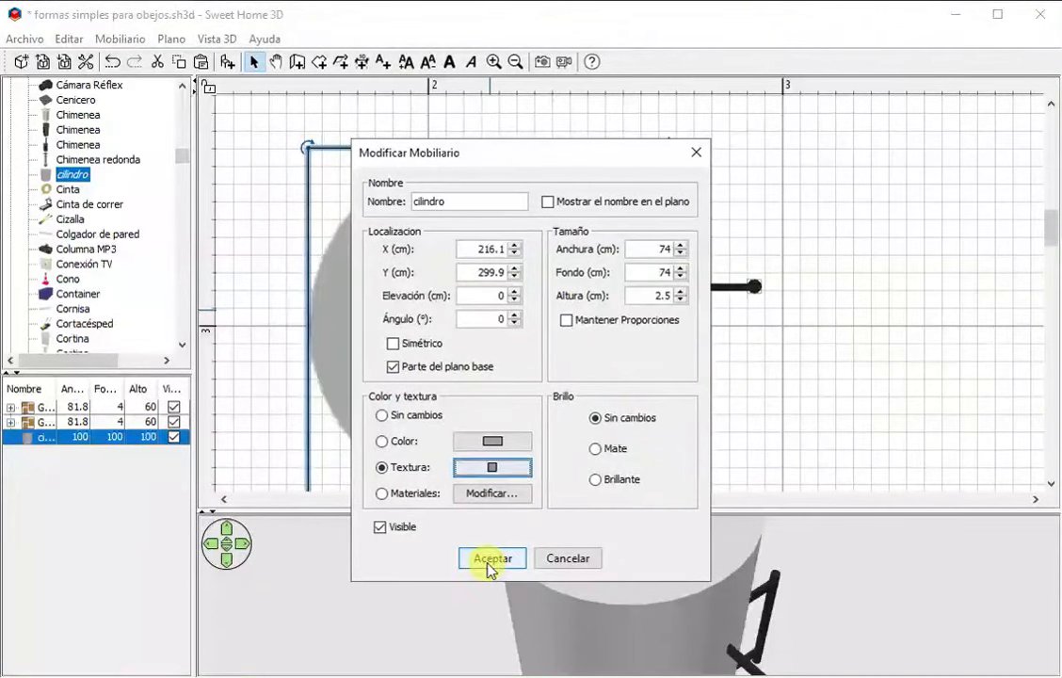
click(493, 560)
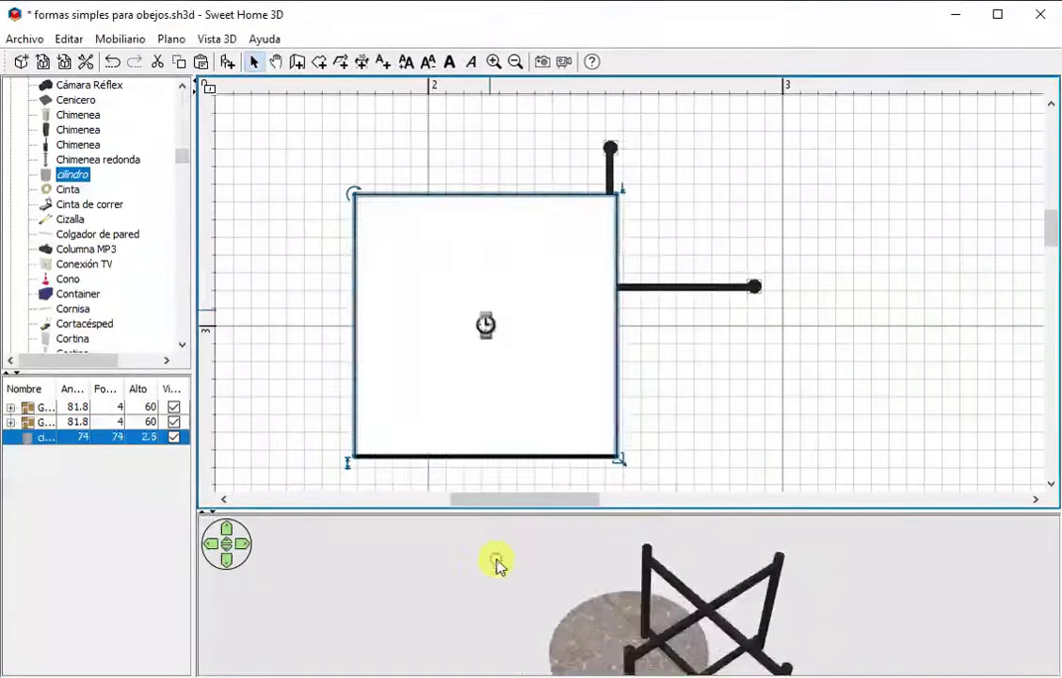
Raise the marble disc to near the leg tops and centre it over the crossed frames
drag(569, 576, 561, 396)
drag(503, 351, 509, 351)
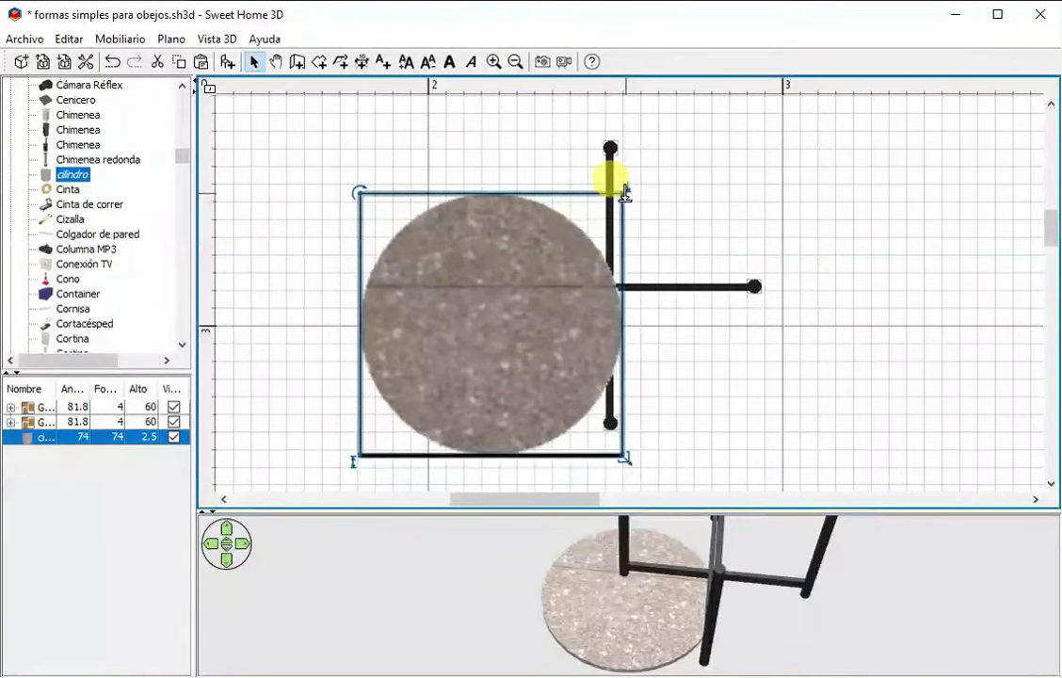
drag(624, 193, 615, 138)
scroll(555, 254, down, 2)
drag(493, 374, 623, 343)
Shift the north–south frame slightly east to centre it under the marble disc, and check it in 3D
click(612, 210)
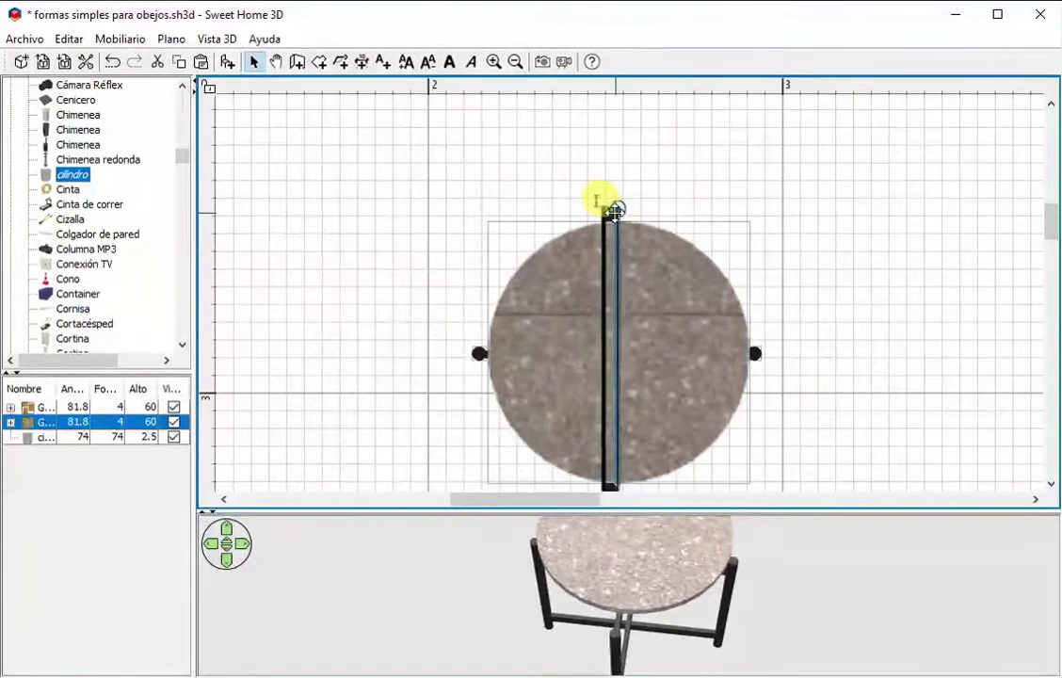
drag(612, 210, 622, 211)
drag(621, 537, 718, 313)
drag(787, 517, 706, 375)
Adjust the marble top's elevation so it sits at the leg tops, and check its fit from the side in 3D
click(664, 290)
drag(749, 531, 749, 405)
drag(750, 216, 751, 272)
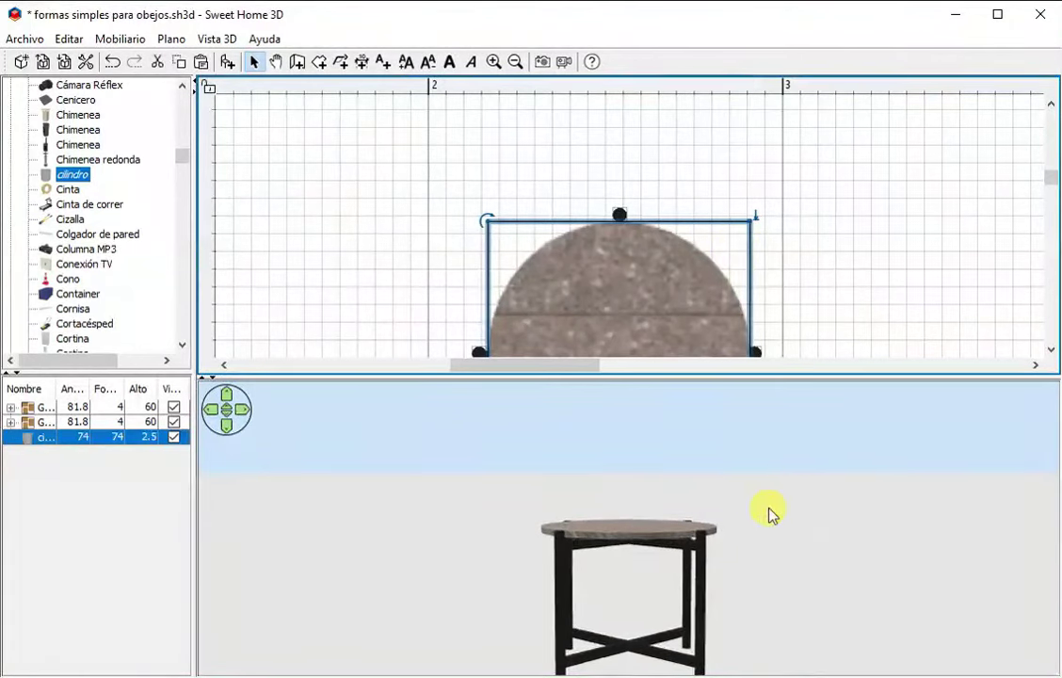
drag(749, 537, 667, 416)
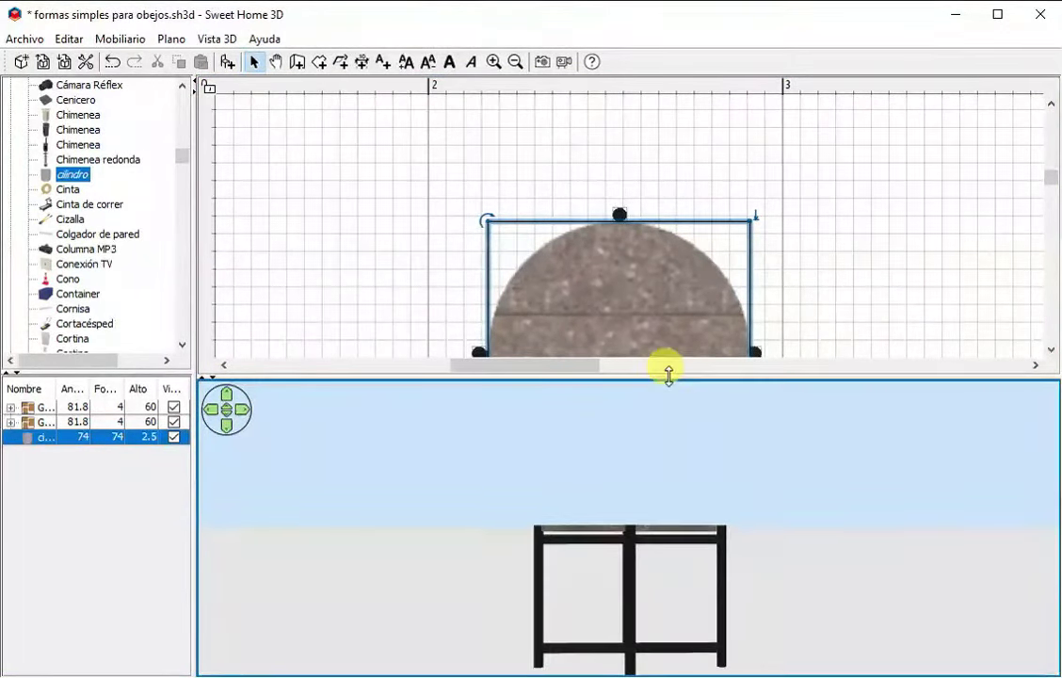
drag(669, 374, 669, 189)
drag(749, 541, 498, 454)
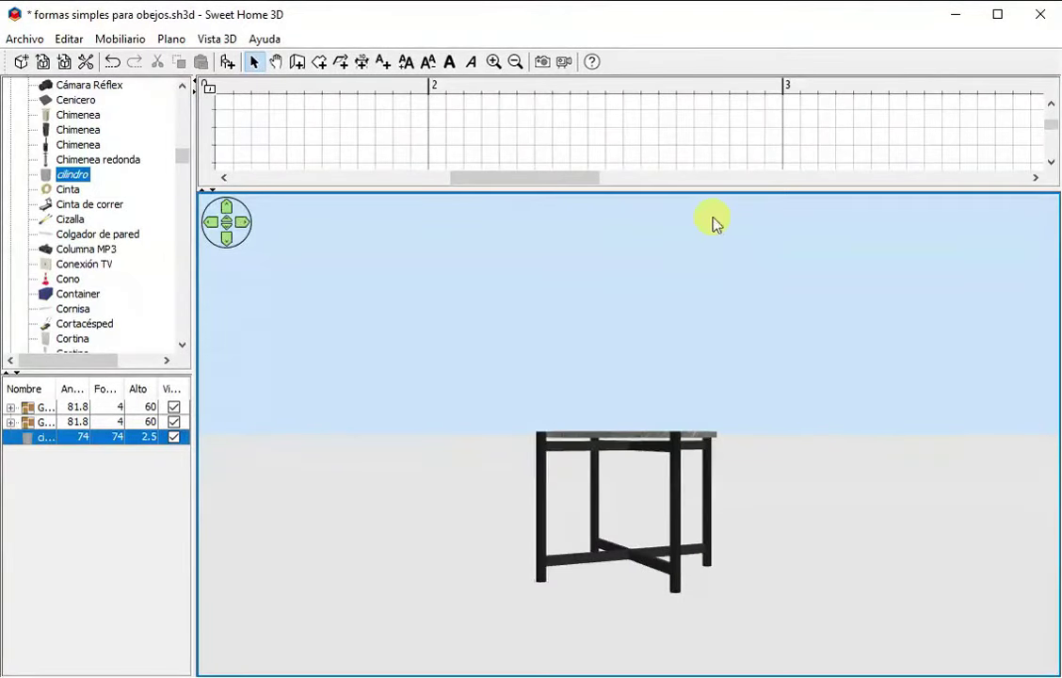
Fine-tune the marble top's elevation and reduce its height to 2 cm in the plan
drag(709, 185, 687, 494)
drag(751, 219, 750, 219)
scroll(796, 361, down, 3)
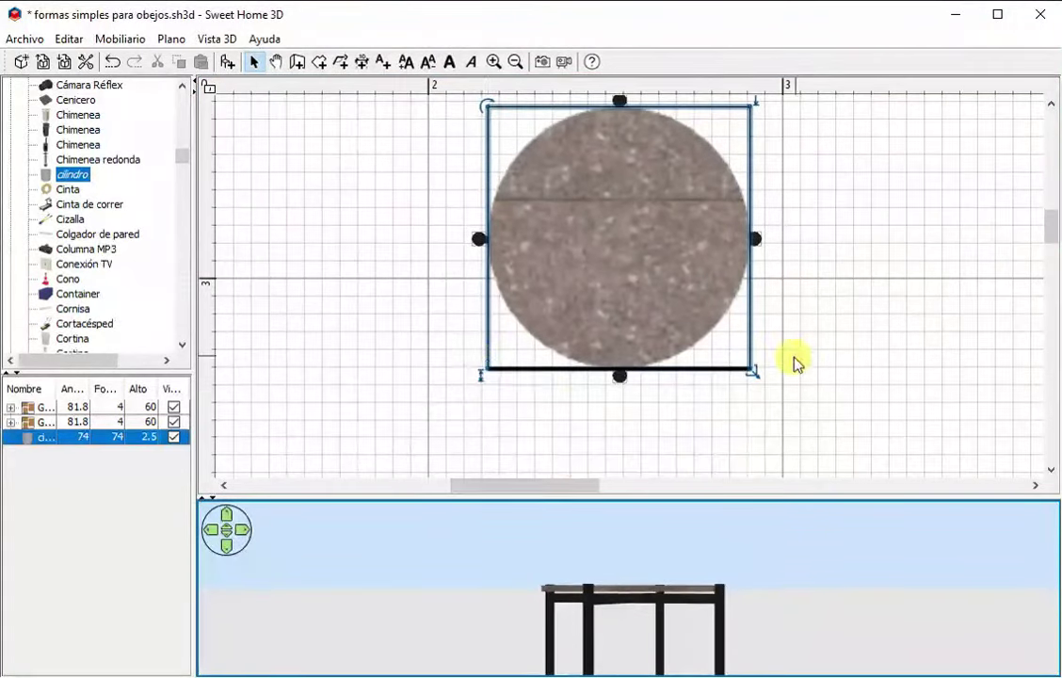
drag(480, 365, 656, 174)
Inspect the marble top's surface and its fit between the four legs from above and at an angle in 3D
drag(756, 538, 640, 432)
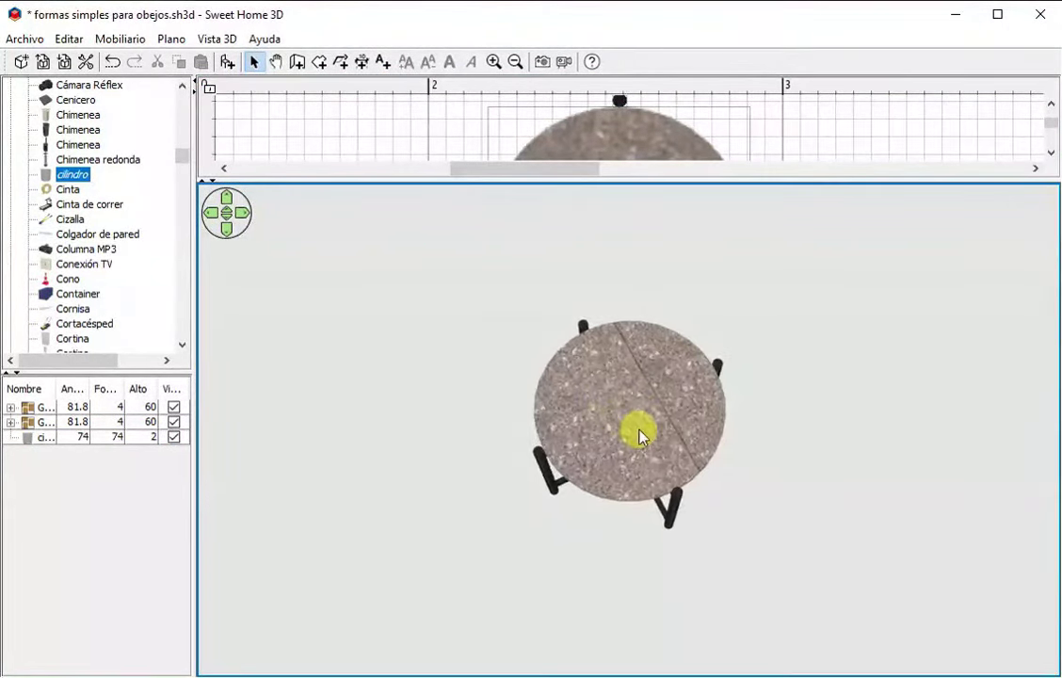
scroll(647, 431, up, 8)
drag(737, 477, 602, 499)
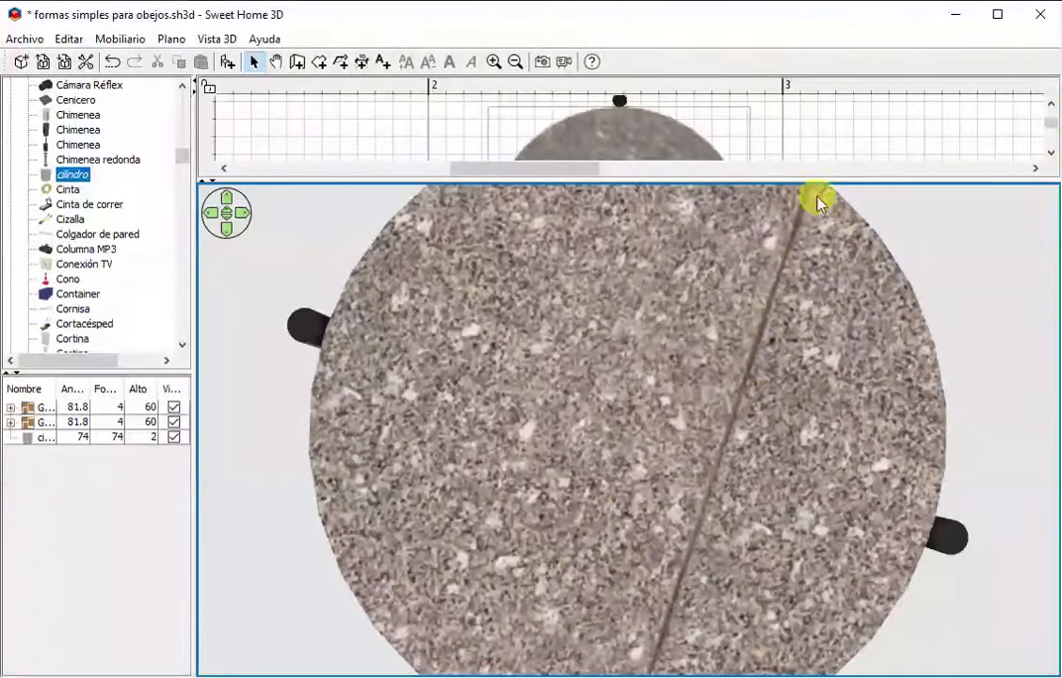
scroll(697, 482, down, 6)
drag(690, 471, 503, 490)
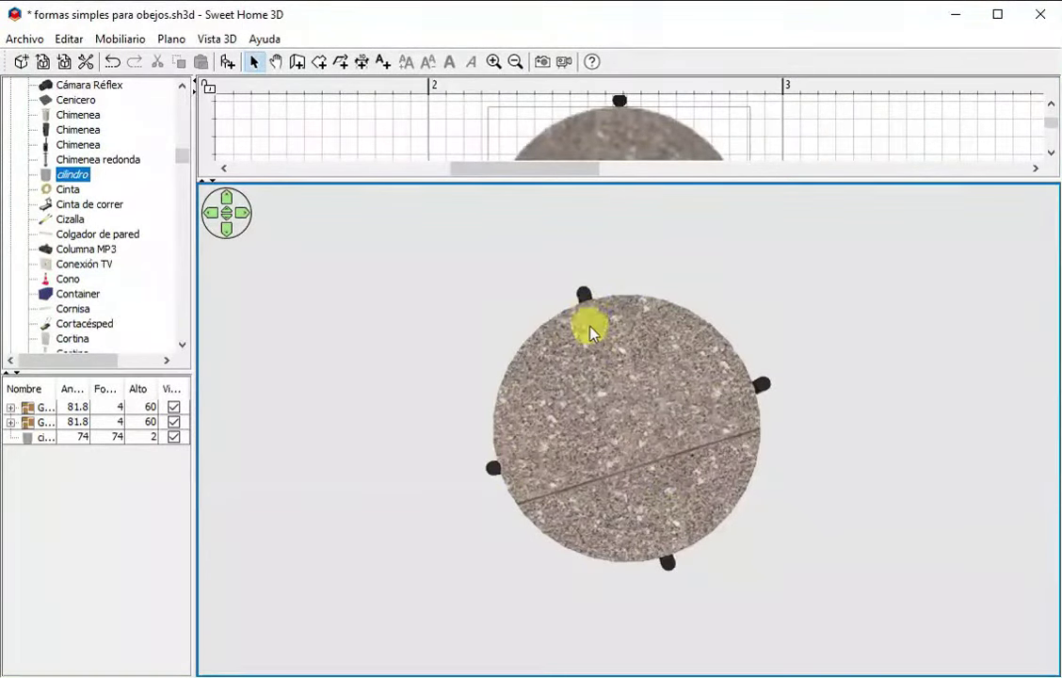
drag(680, 362, 638, 219)
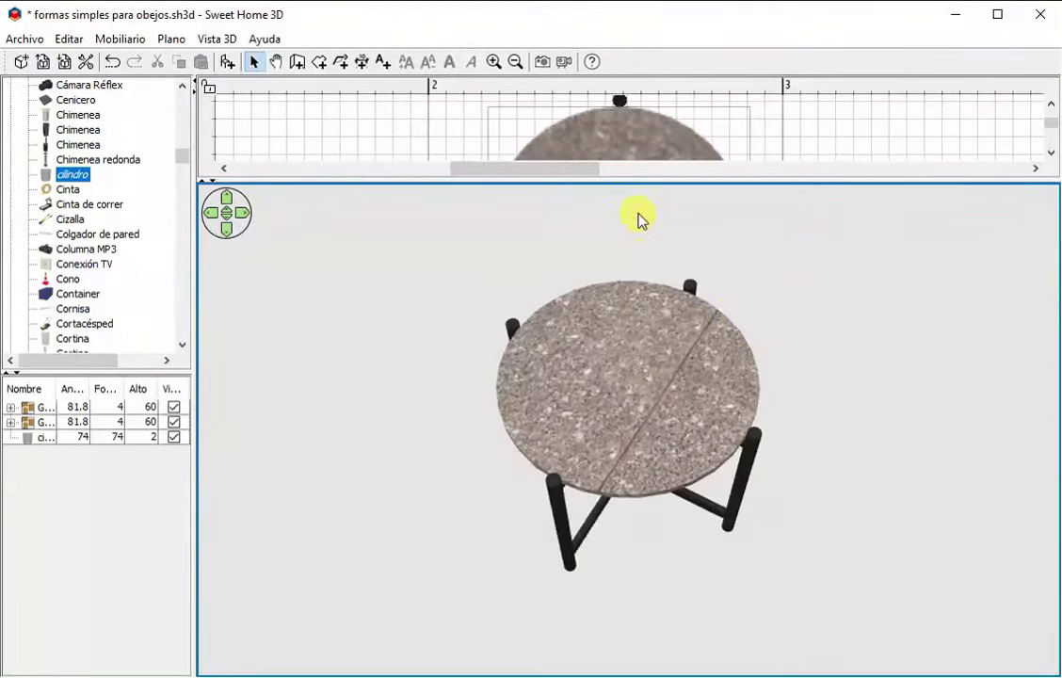
Replace the round tabletop's stone texture with a dark wood plank texture, and check it in 3D
drag(640, 178, 628, 450)
double_click(640, 260)
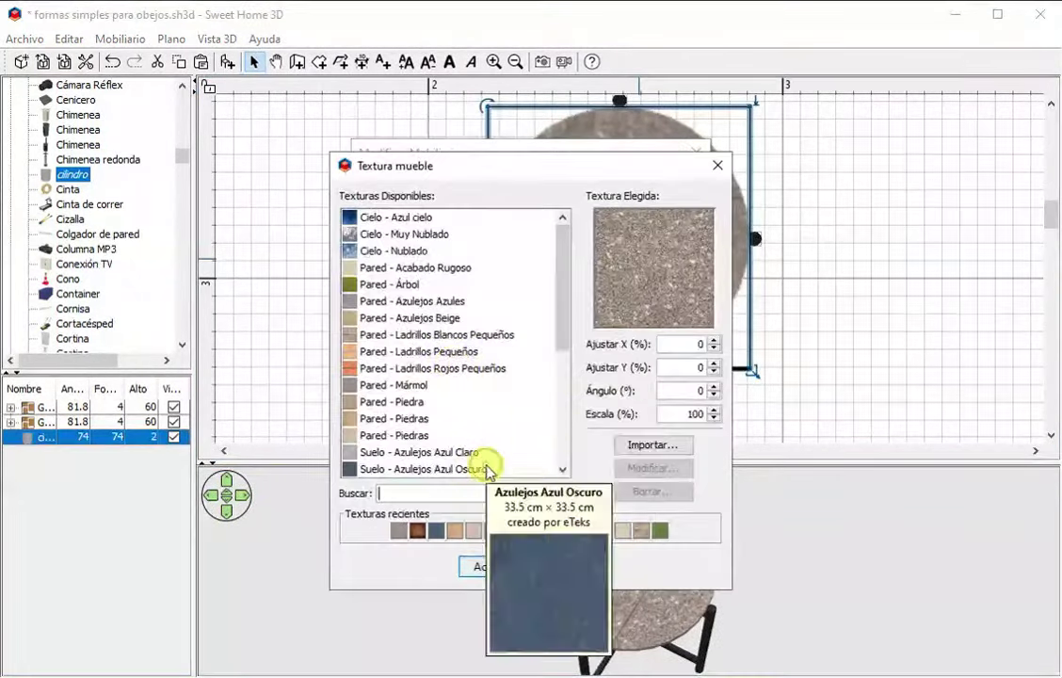
scroll(471, 461, down, 4)
click(376, 402)
click(405, 469)
click(493, 566)
click(490, 559)
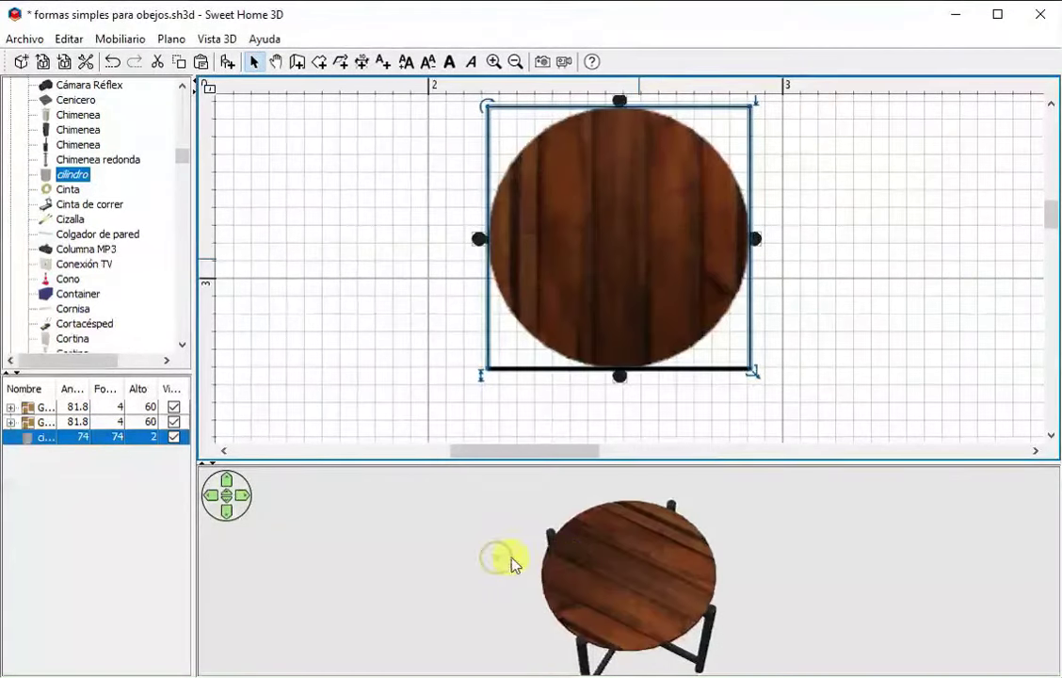
drag(753, 579, 582, 322)
Group the round top and both leg frames into a single piece of furniture
drag(699, 474, 699, 543)
click(801, 422)
scroll(654, 330, up, 2)
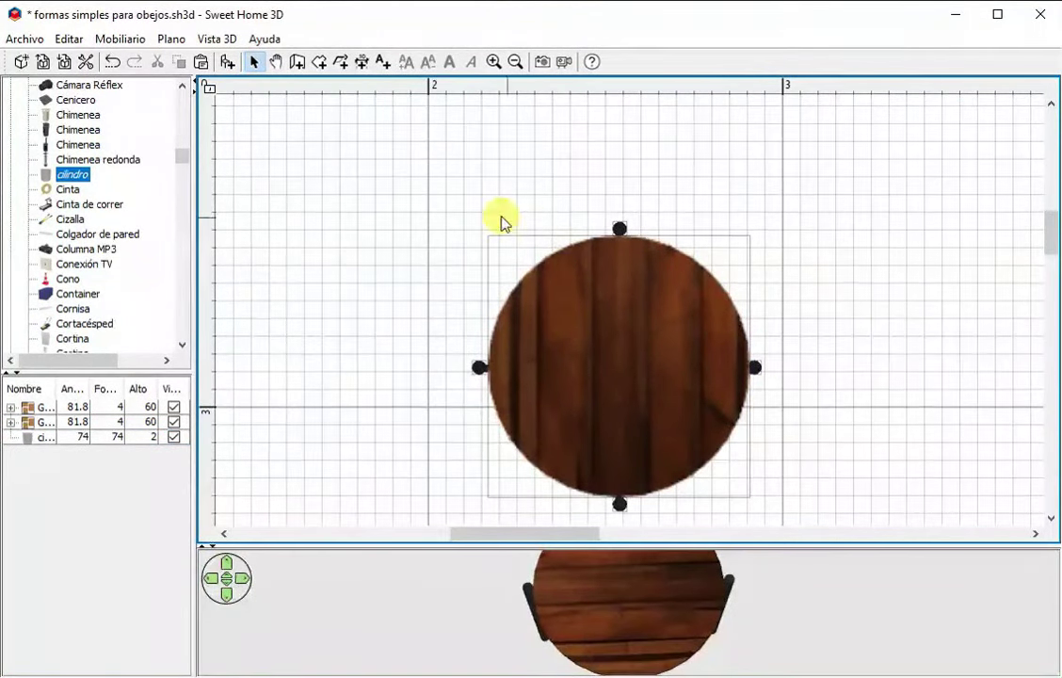
drag(379, 170, 827, 530)
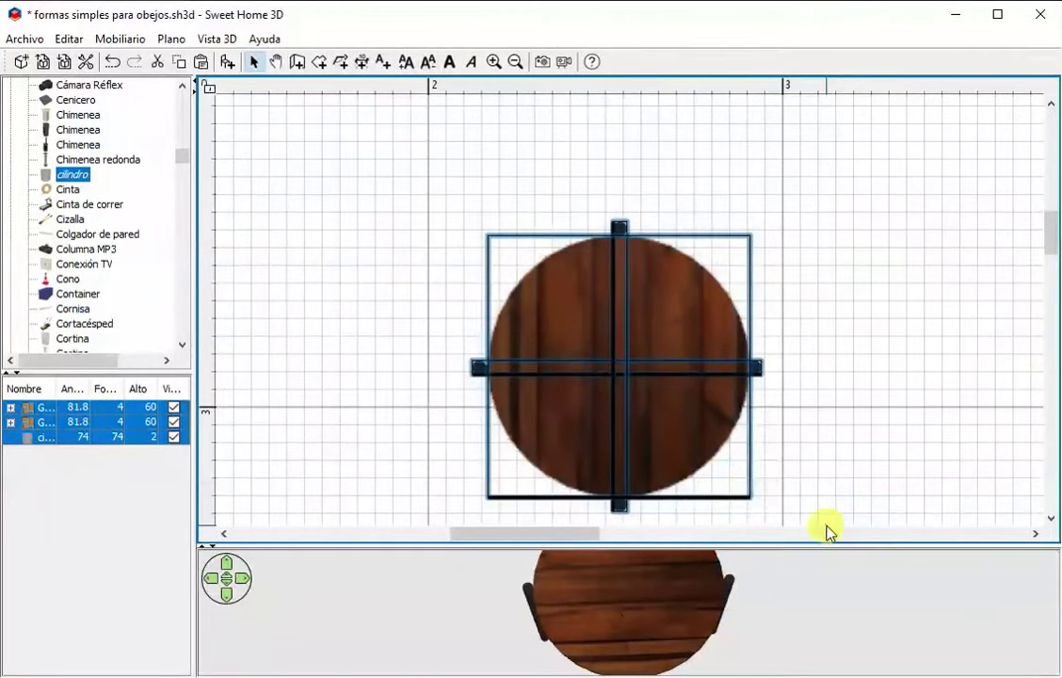
right_click(633, 321)
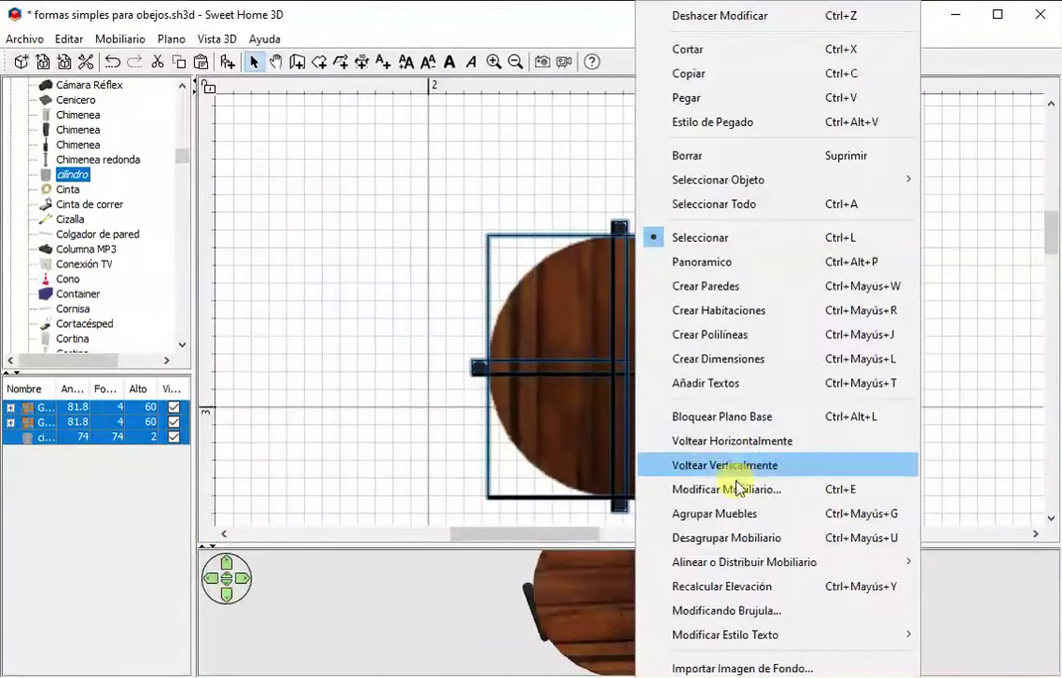
click(733, 516)
click(827, 412)
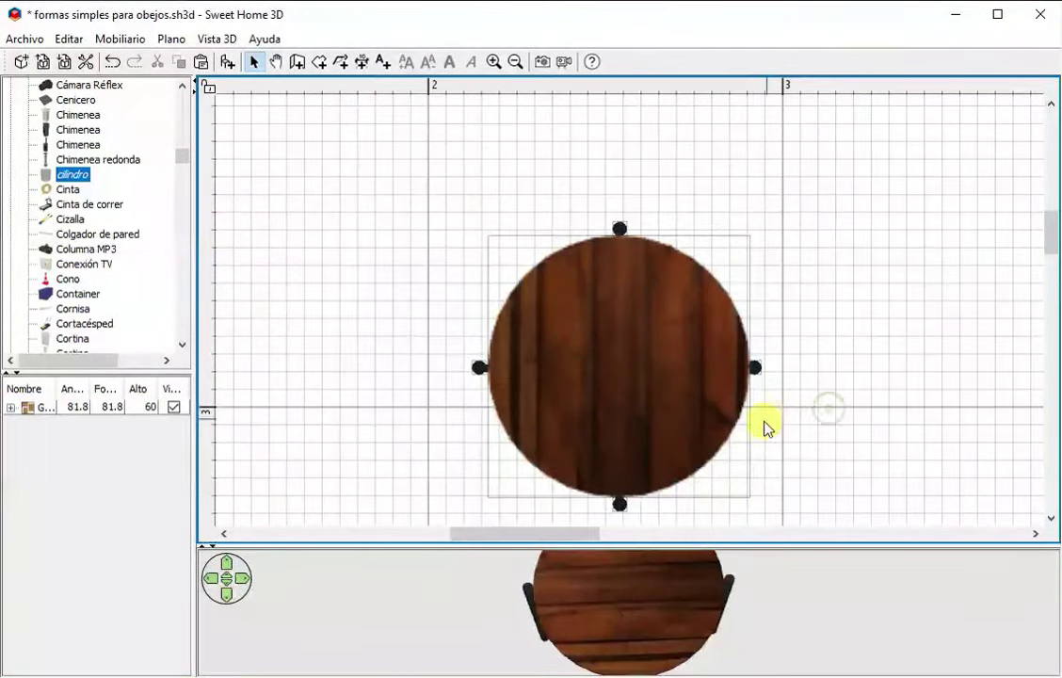
Move the grouped table slightly southwest in the plan, and check the whole table at an angle in 3D
scroll(847, 433, down, 3)
scroll(842, 436, up, 3)
drag(648, 261, 603, 285)
drag(706, 539, 734, 240)
drag(761, 535, 588, 482)
click(803, 201)
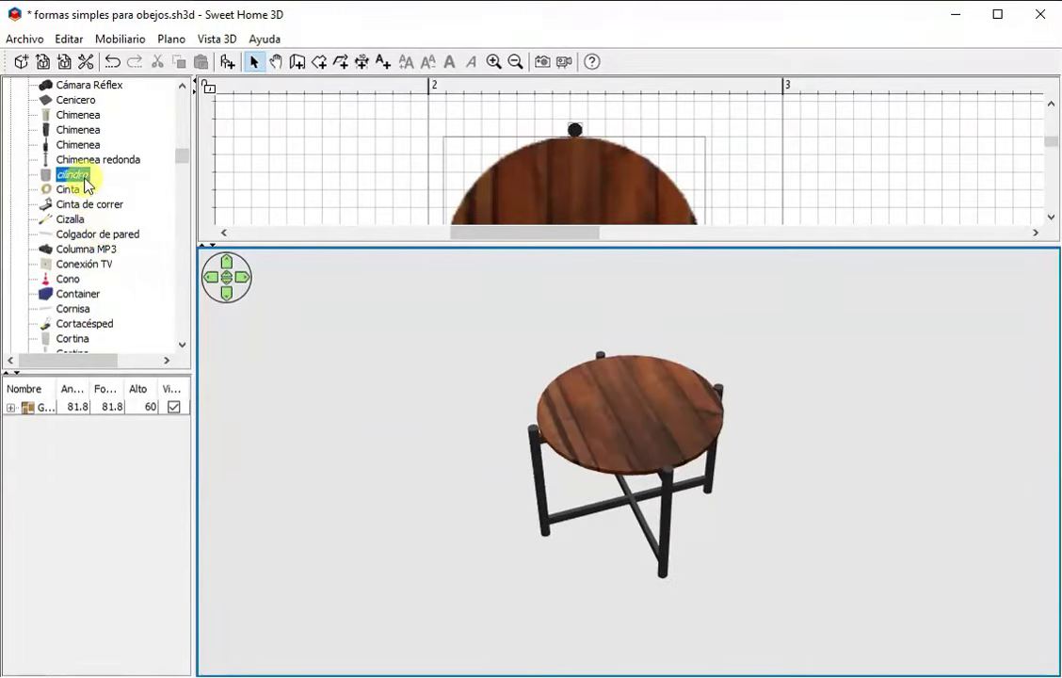
Browse the furniture catalogue from the cylinder entry back up to the start of the Varios category
scroll(75, 236, down, 2)
scroll(63, 259, up, 3)
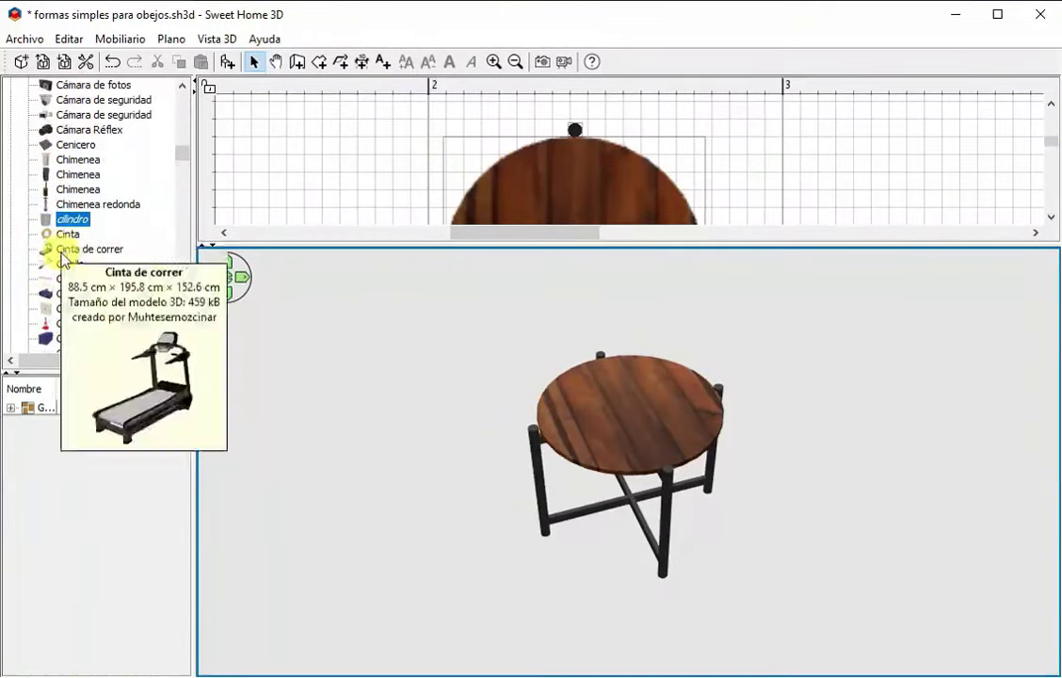
scroll(75, 207, up, 2)
scroll(88, 161, down, 2)
scroll(88, 175, up, 11)
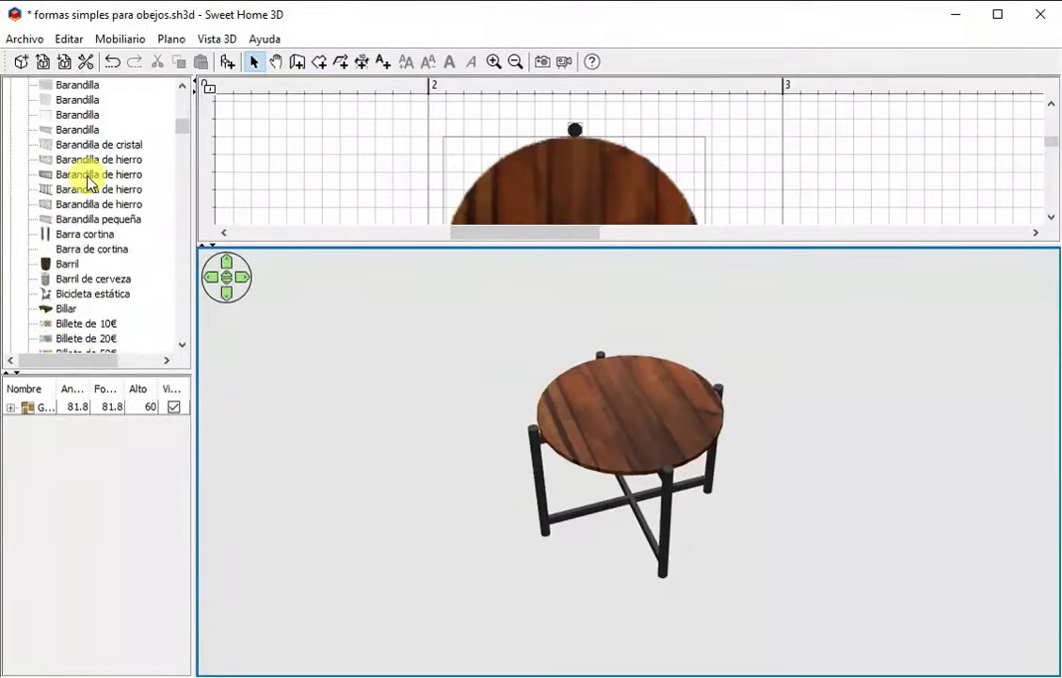
scroll(87, 177, up, 7)
scroll(80, 146, up, 2)
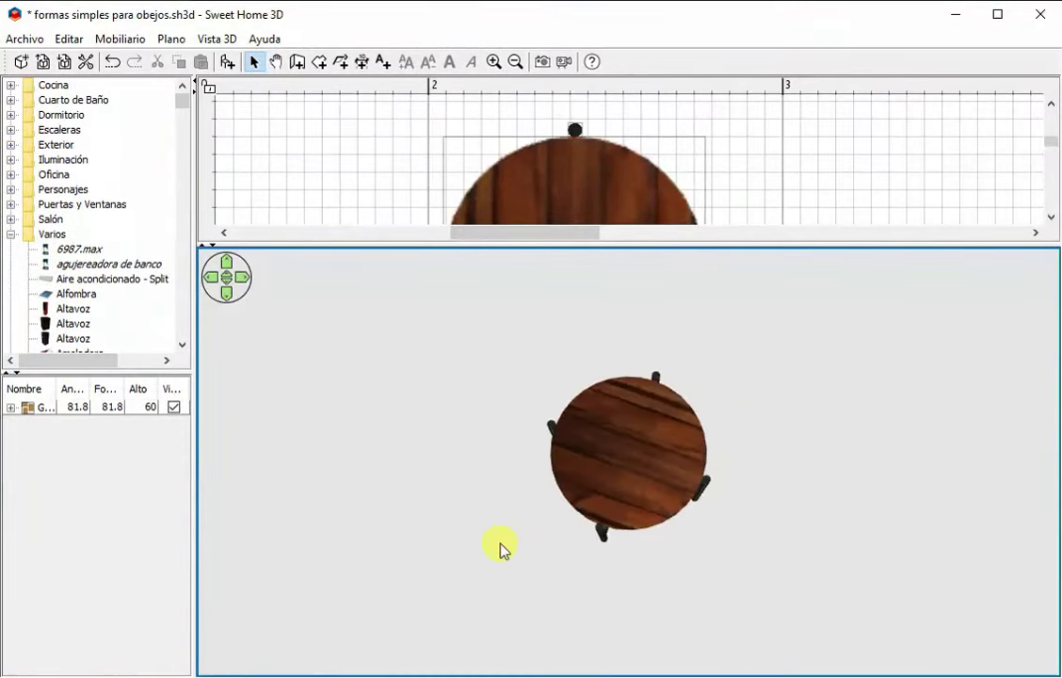